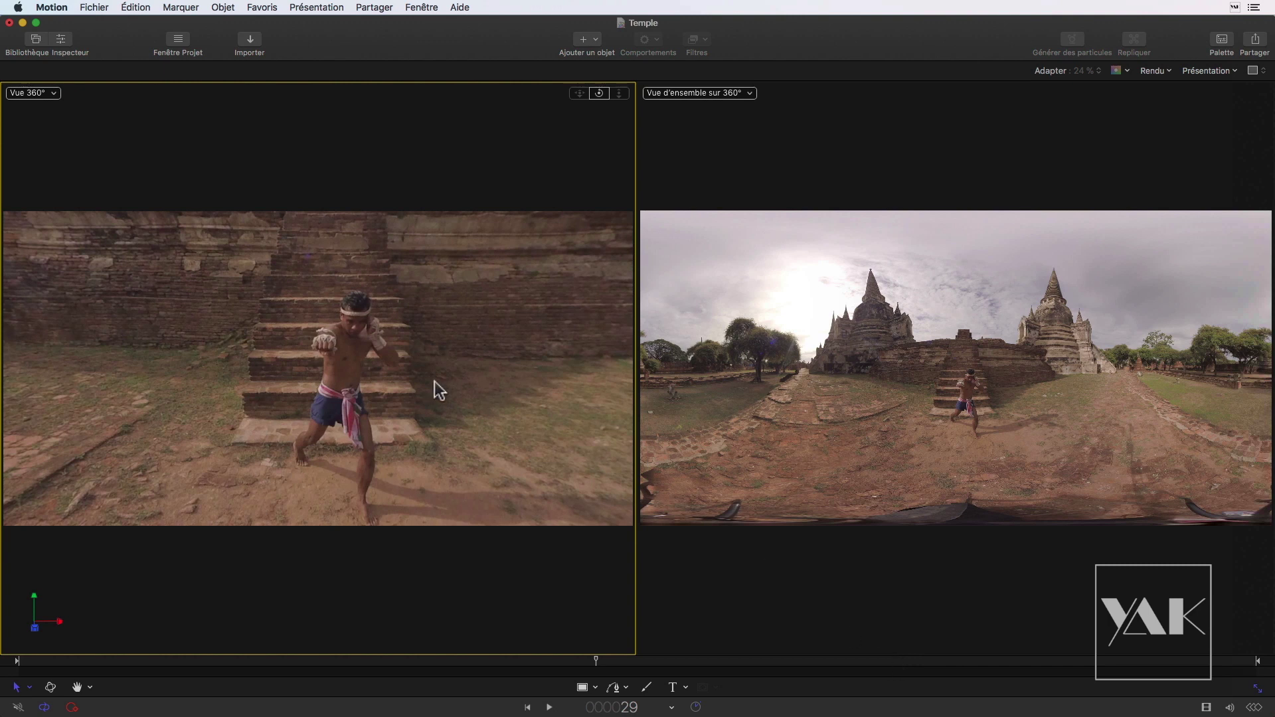
Step: Orbit the 360° view down to the tripod at the nadir and bring up the Library's 360° filters
{"action": "left_click", "coordinate": [599, 93]}
{"action": "mouse_move", "coordinate": [599, 93]}
{"action": "left_mouse_down"}
{"action": "mouse_move", "coordinate": [599, 199]}
{"action": "mouse_move", "coordinate": [505, 219]}
{"action": "mouse_move", "coordinate": [425, 279]}
{"action": "left_mouse_up"}
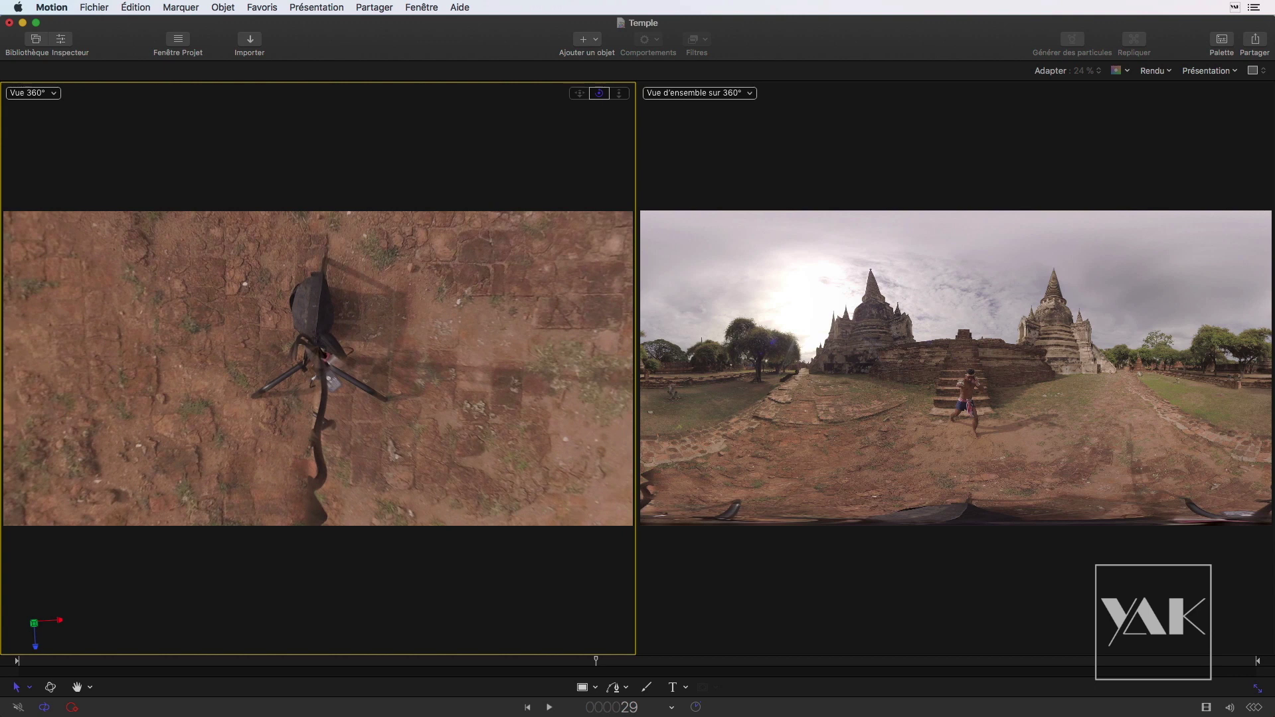
{"action": "left_click_drag", "start_coordinate": [596, 94], "coordinate": [597, 94]}
{"action": "left_click", "coordinate": [36, 38]}
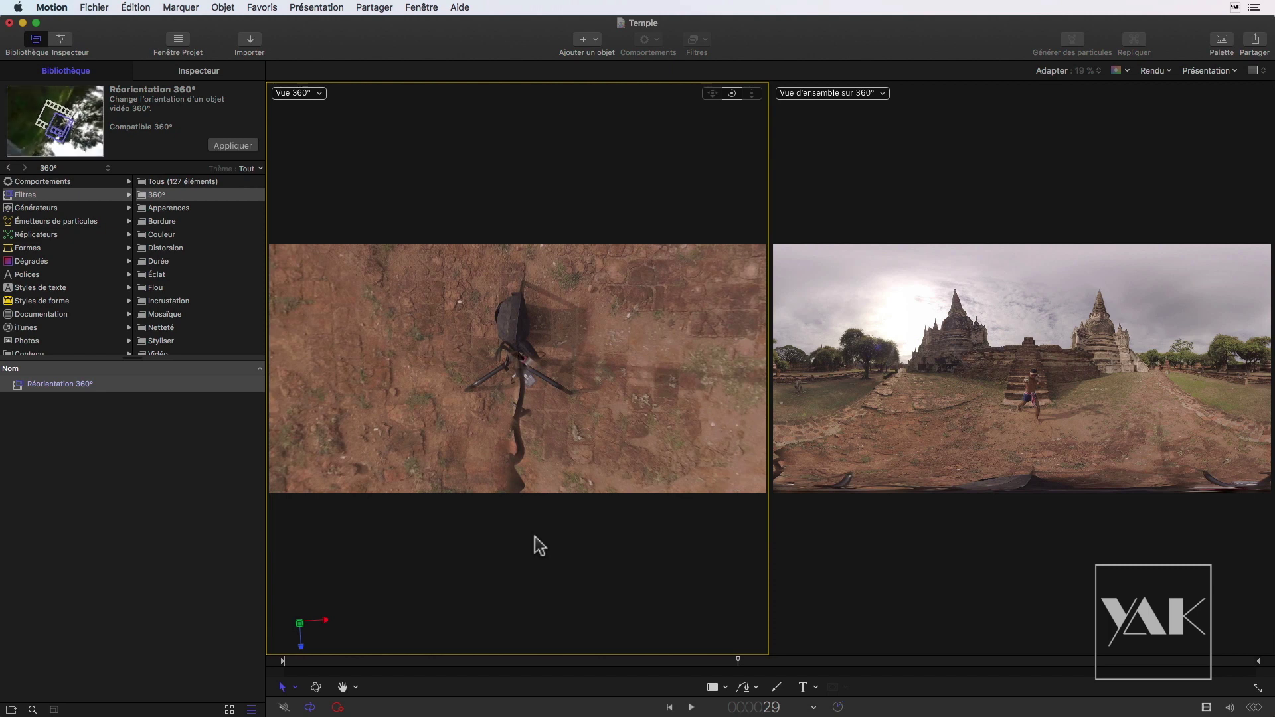
Step: Open the Calques pane listing the Caméra, Environnement 360° and Temple layers
{"action": "left_click", "coordinate": [178, 45]}
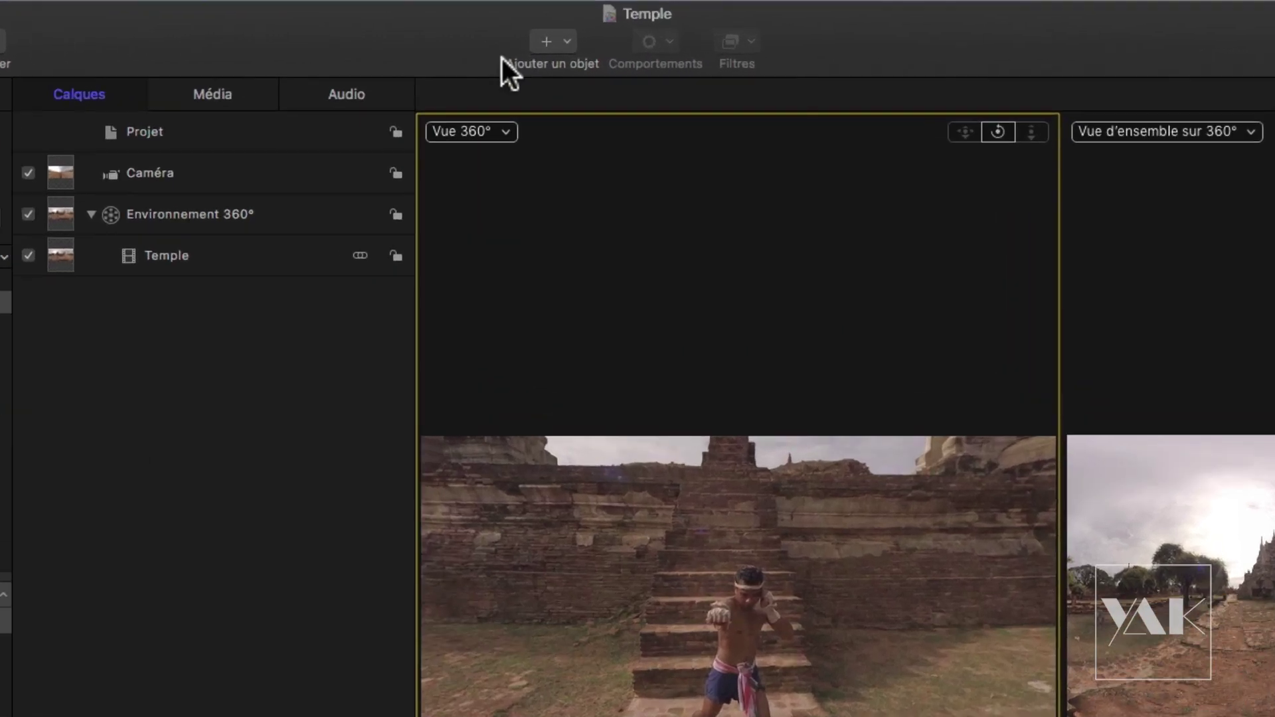
Step: Add a new empty group and rename it 'Logo'
{"action": "left_click", "coordinate": [563, 42]}
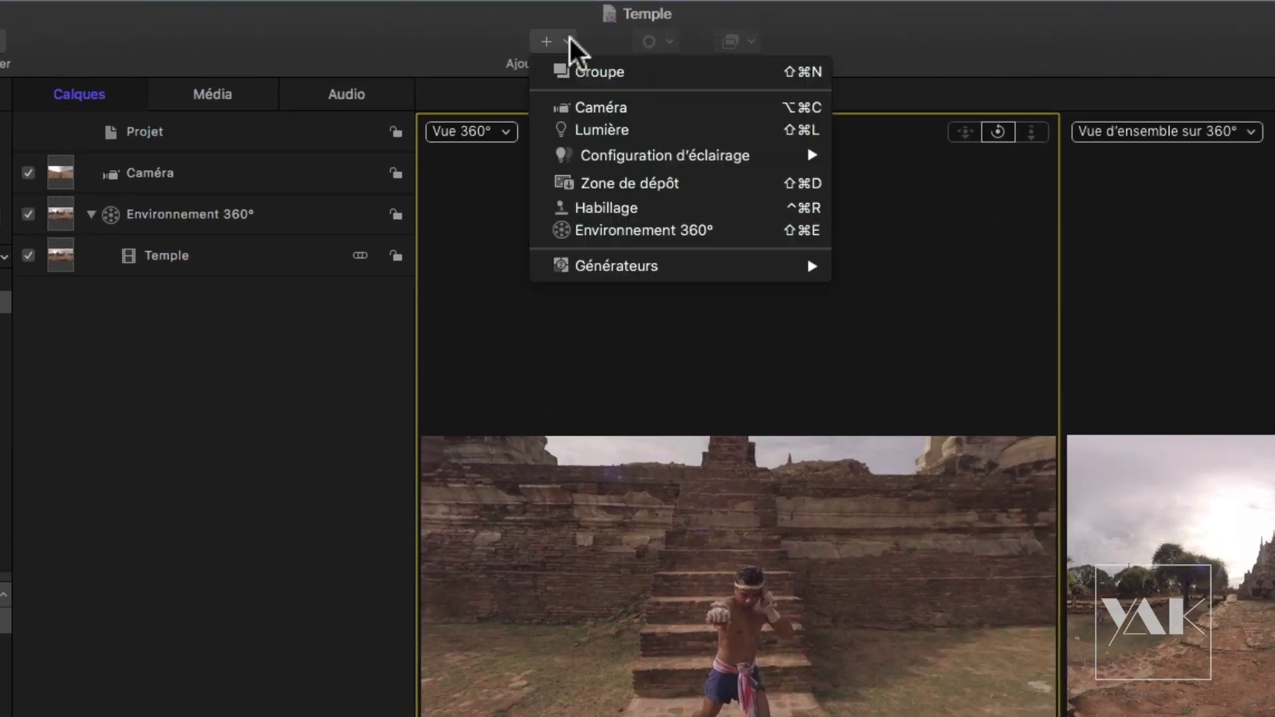
{"action": "left_click", "coordinate": [573, 73]}
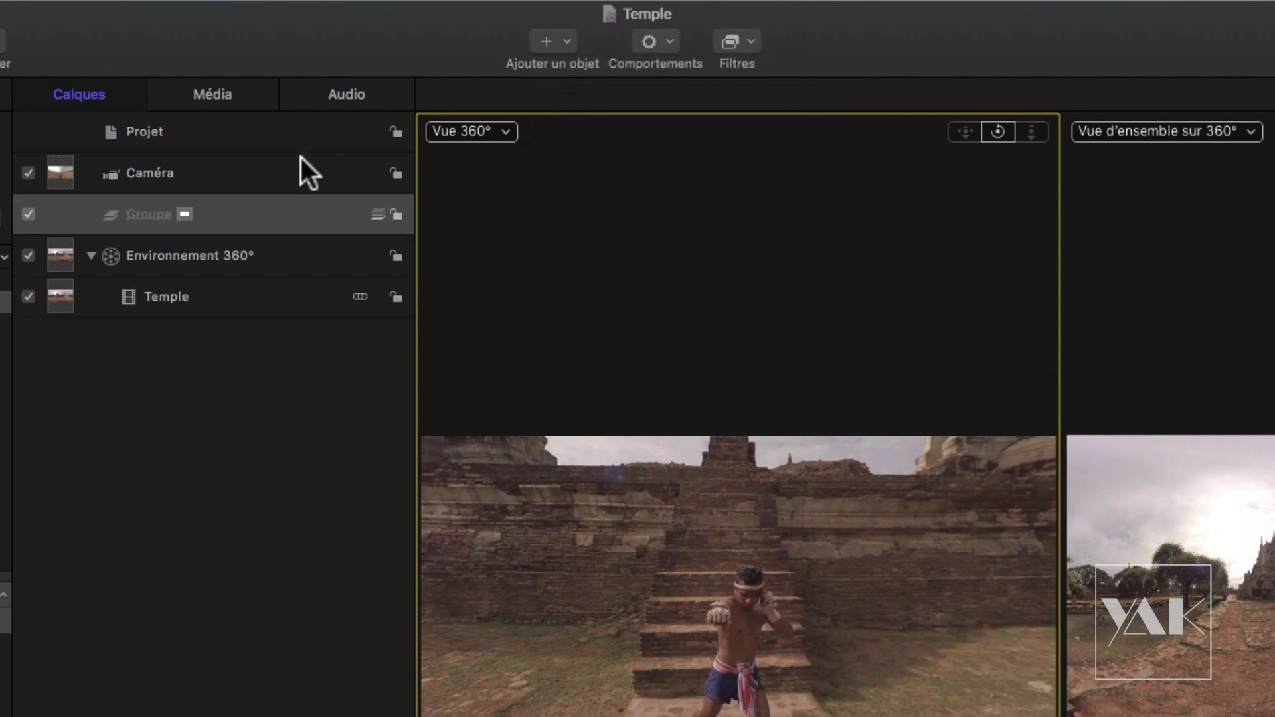
{"action": "double_click", "coordinate": [162, 215]}
{"action": "type", "text": "Logo"}
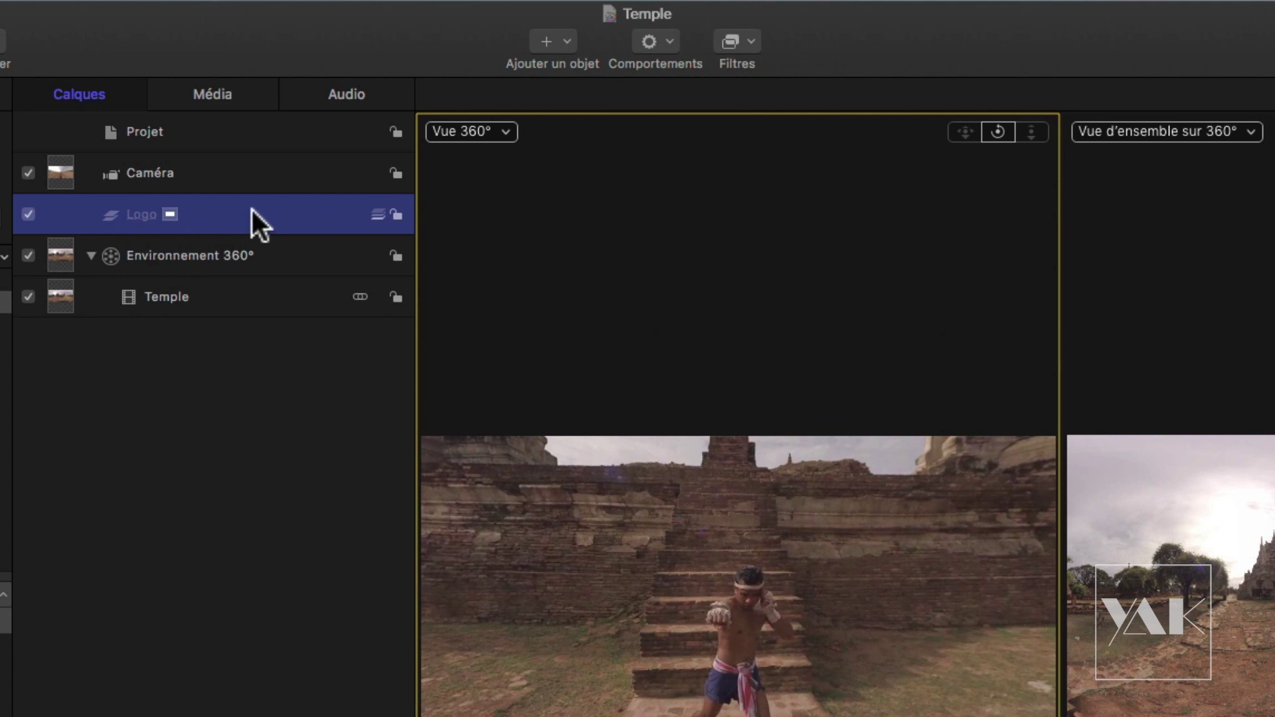
Step: Add a Zone de dépôt drop zone inside the Logo group
{"action": "left_click", "coordinate": [570, 42]}
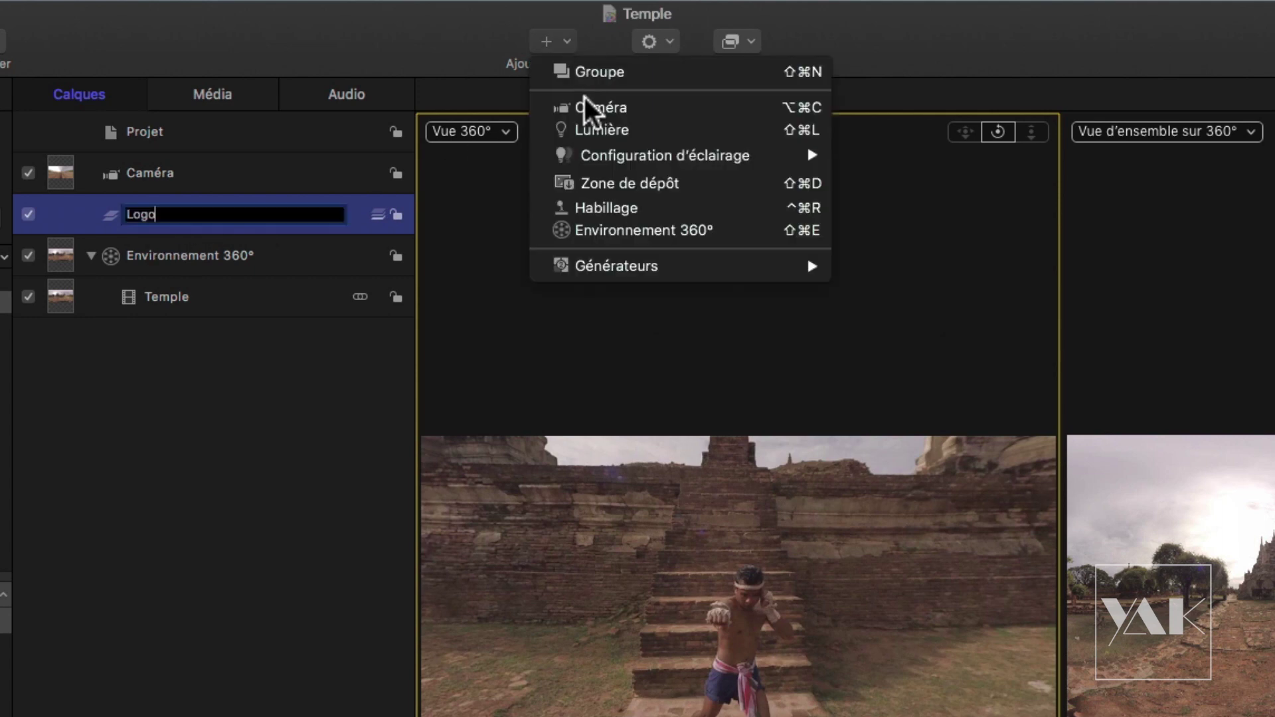
{"action": "left_click", "coordinate": [606, 187]}
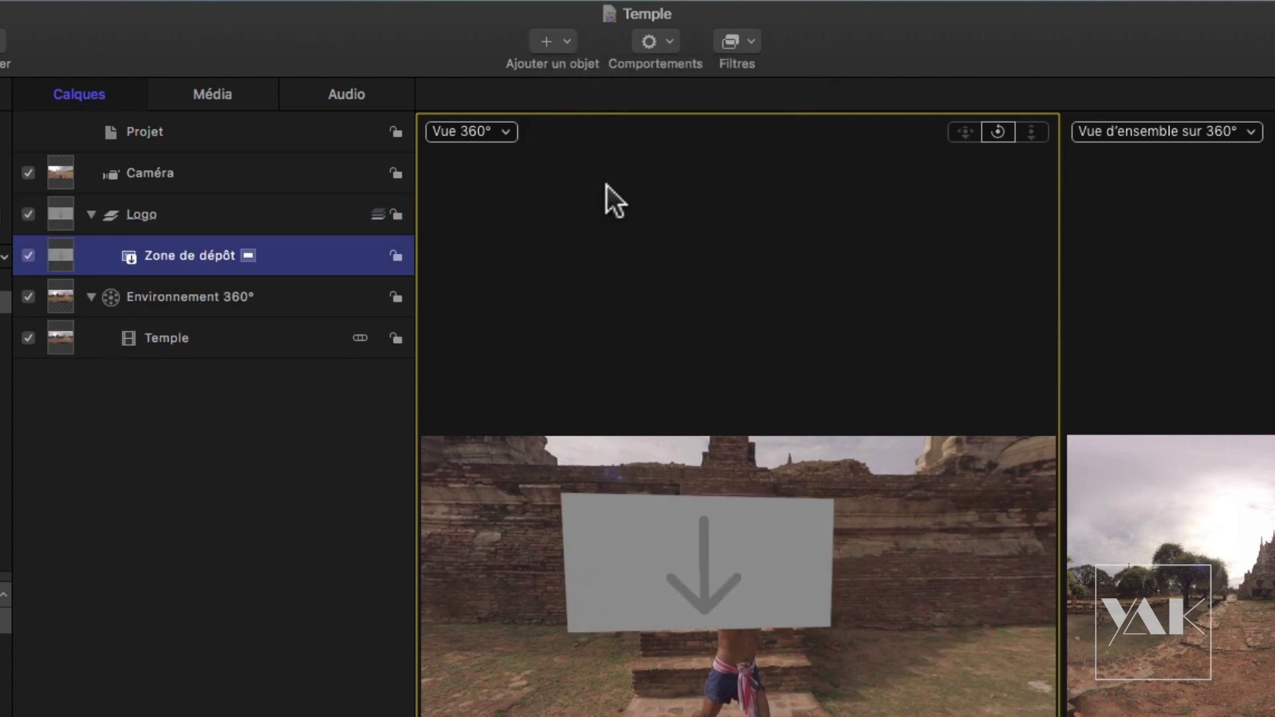
{"action": "left_click", "coordinate": [589, 561]}
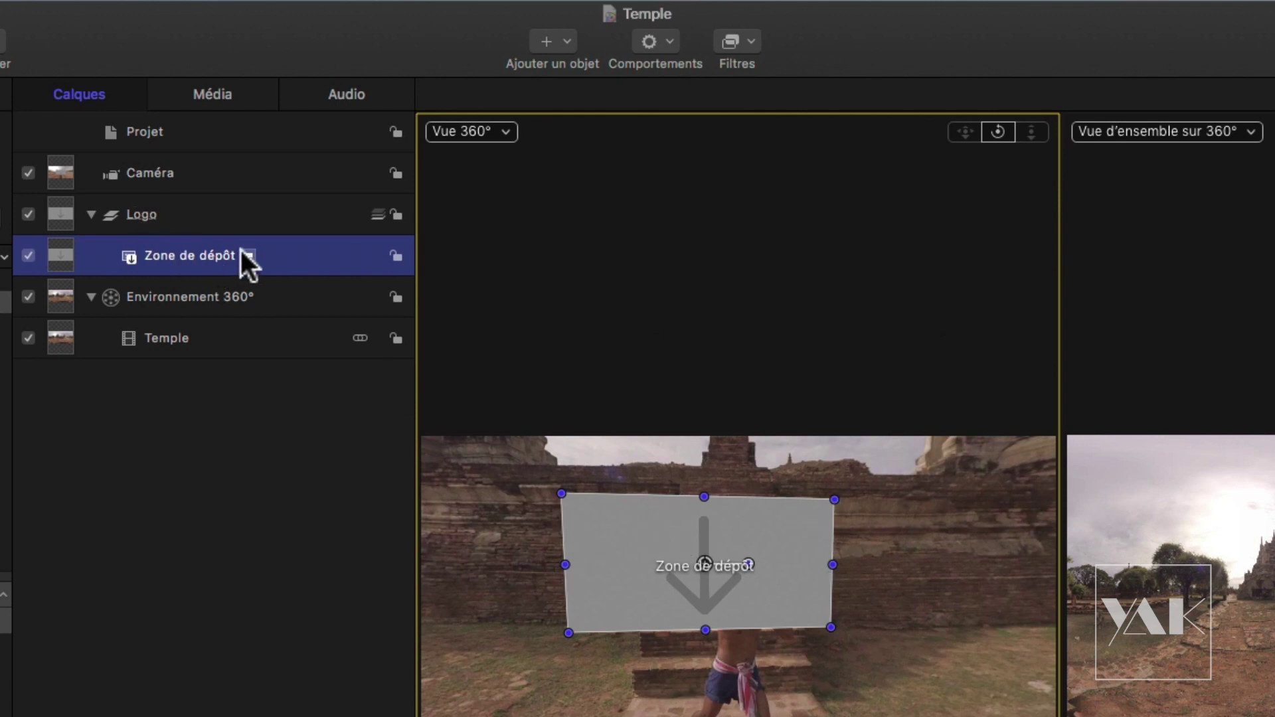
Step: Draw a Masque circulaire centred over the drop zone, viewed head-on
{"action": "left_click", "coordinate": [176, 219]}
{"action": "left_click", "coordinate": [234, 259]}
{"action": "left_click", "coordinate": [246, 257]}
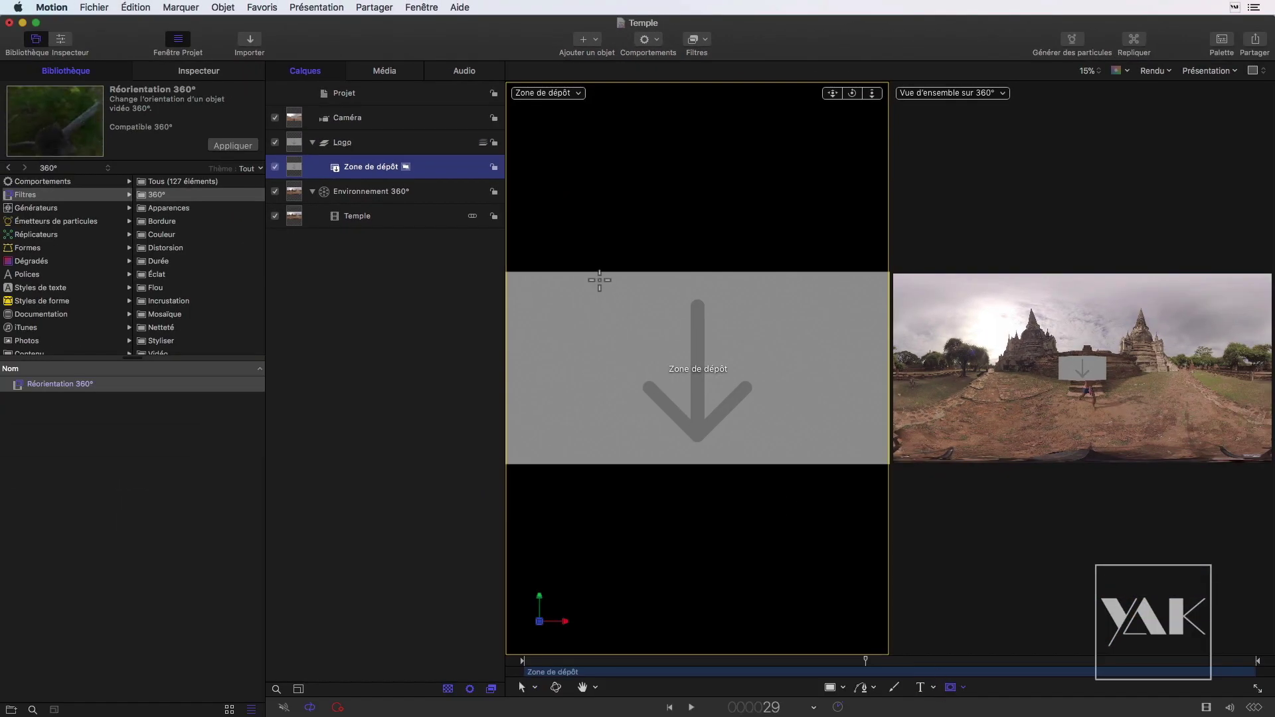
{"action": "left_click_drag", "start_coordinate": [598, 279], "coordinate": [792, 417]}
{"action": "left_click_drag", "start_coordinate": [683, 377], "coordinate": [696, 366]}
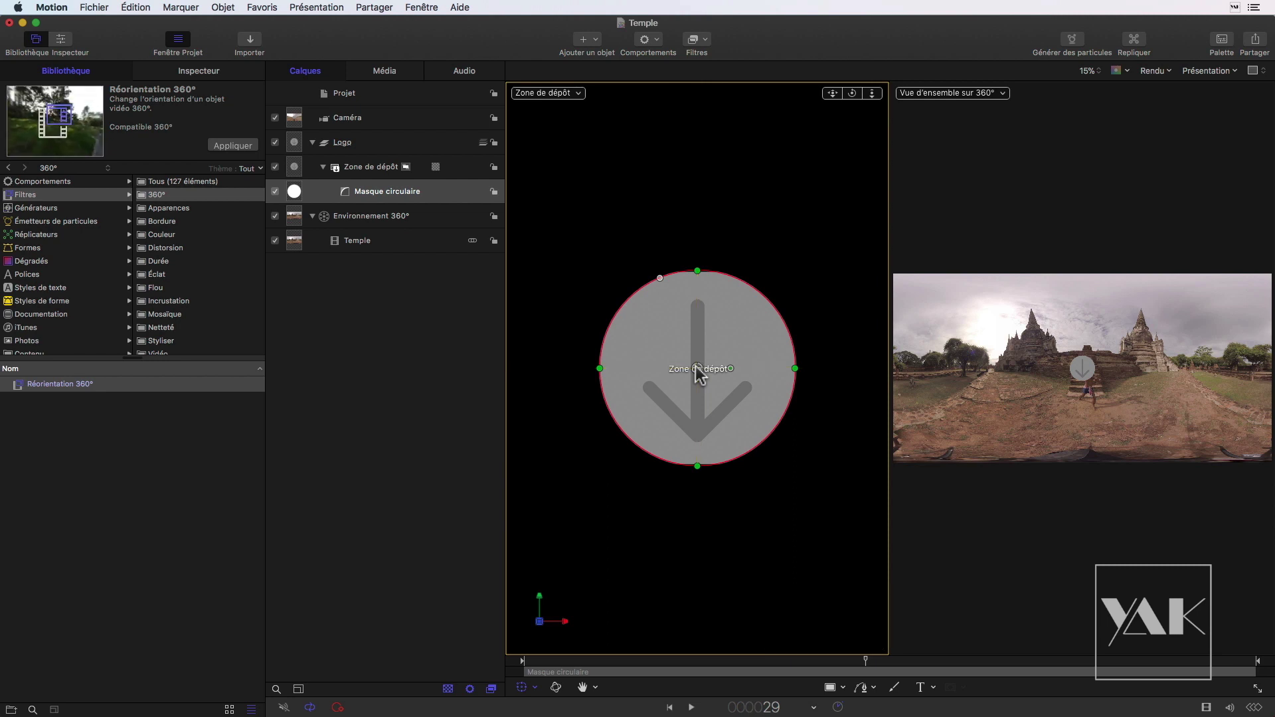
Step: Lower the circle mask's Rayon to 940 and return to the 360° view
{"action": "left_click", "coordinate": [170, 70]}
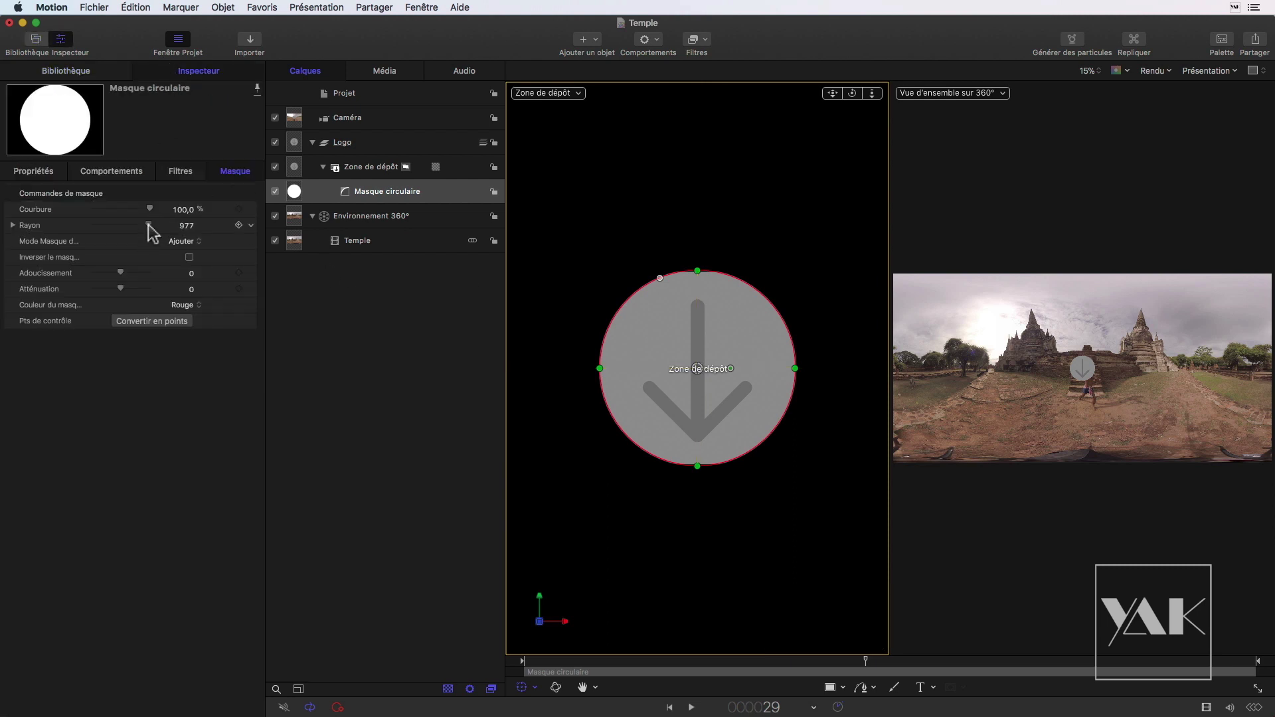
{"action": "left_click_drag", "start_coordinate": [149, 224], "coordinate": [146, 225]}
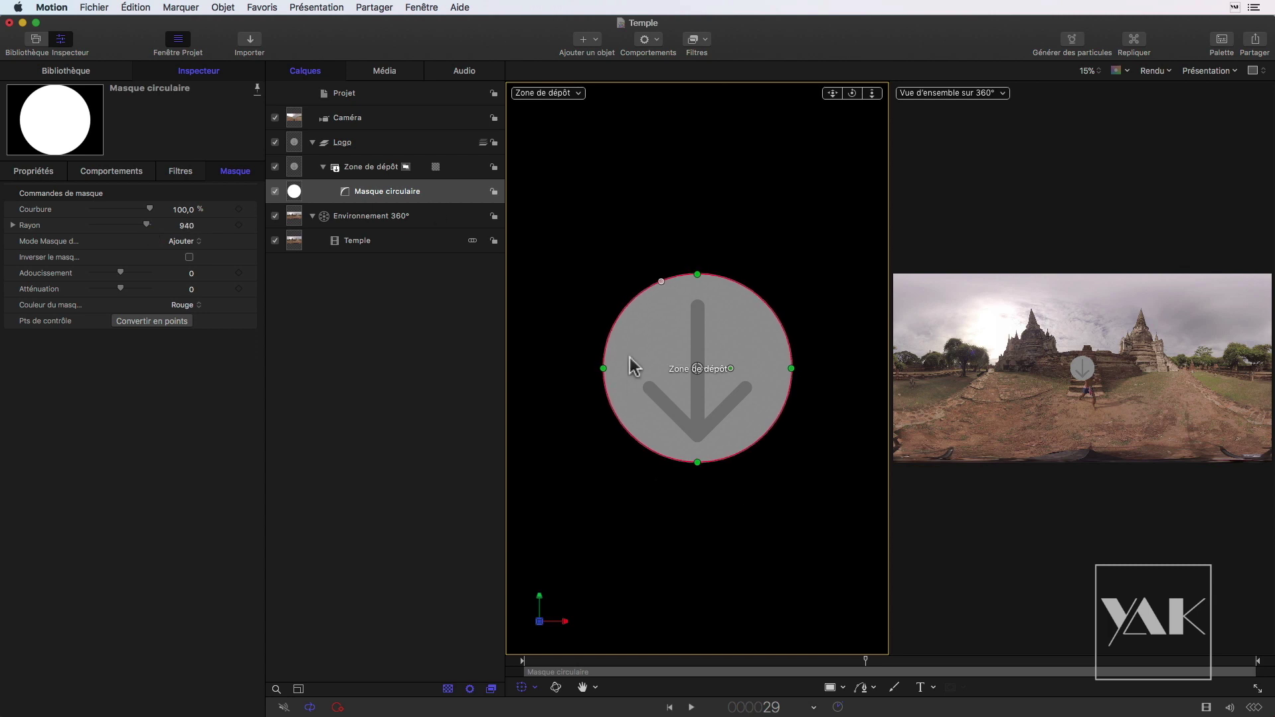
{"action": "left_click", "coordinate": [403, 167]}
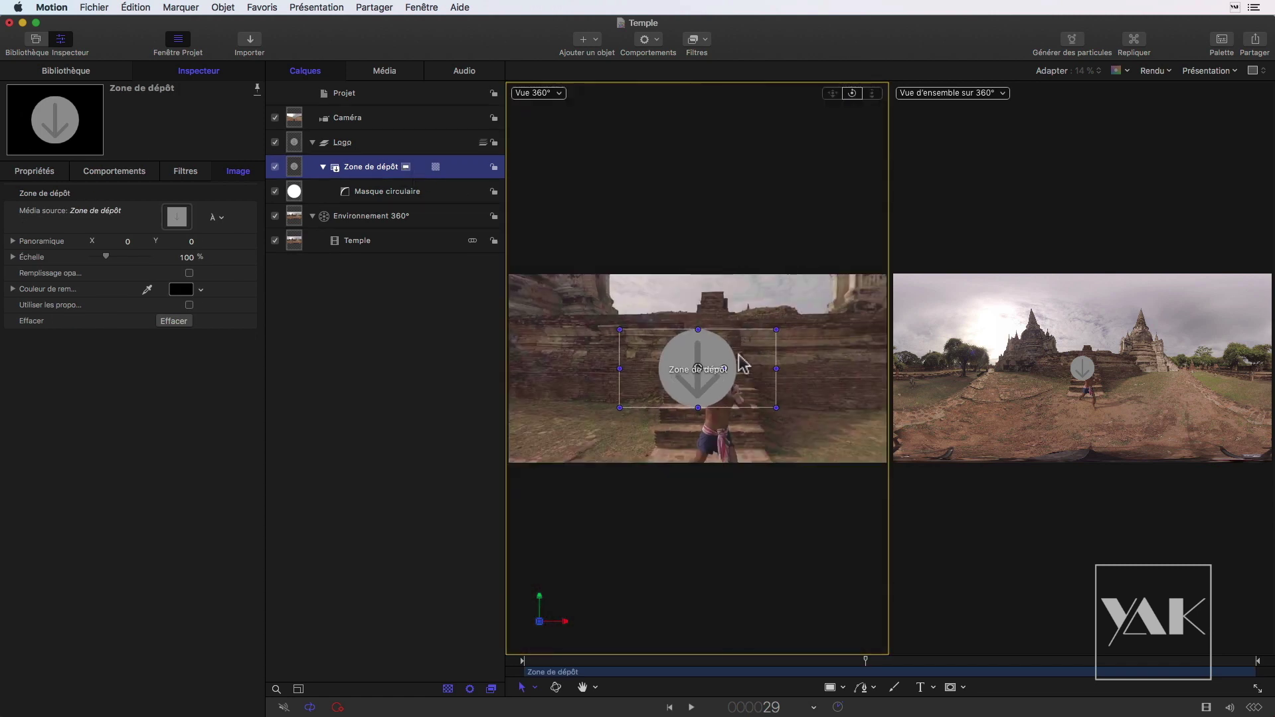
Step: Set the drop zone's Rotation X to -90° and Position Y to -900
{"action": "left_click", "coordinate": [53, 172]}
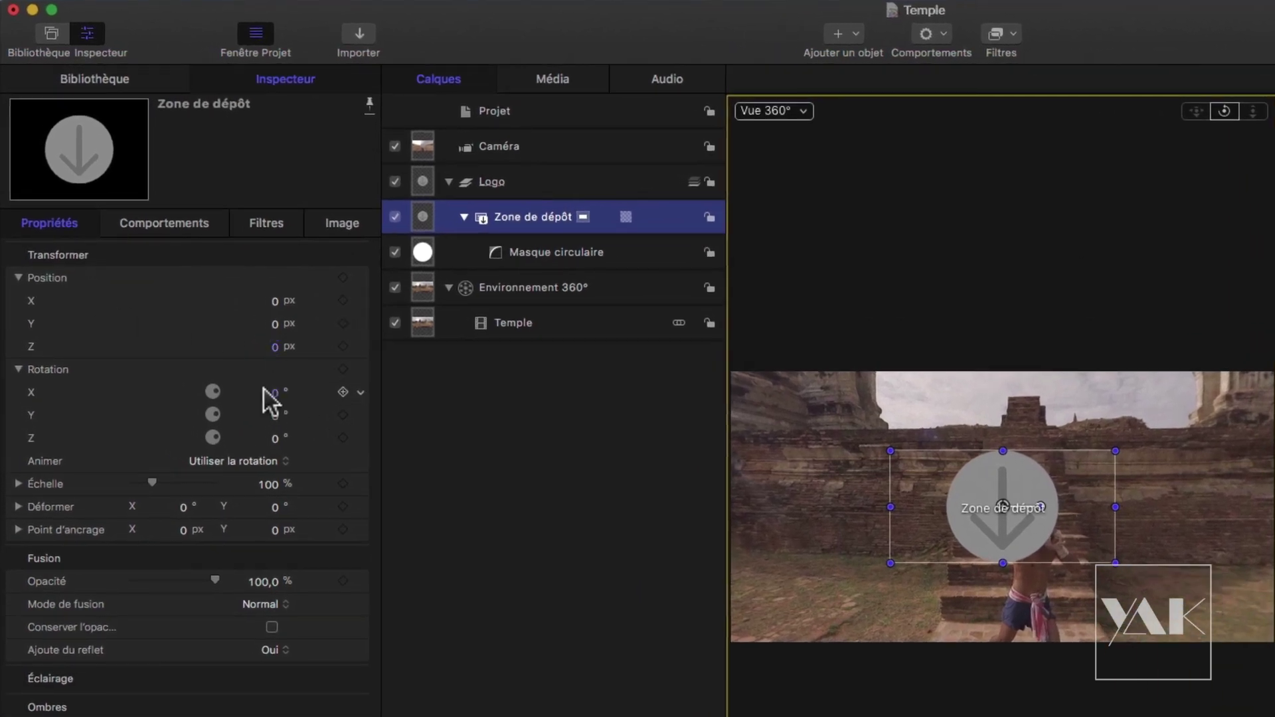
{"action": "left_click", "coordinate": [257, 373]}
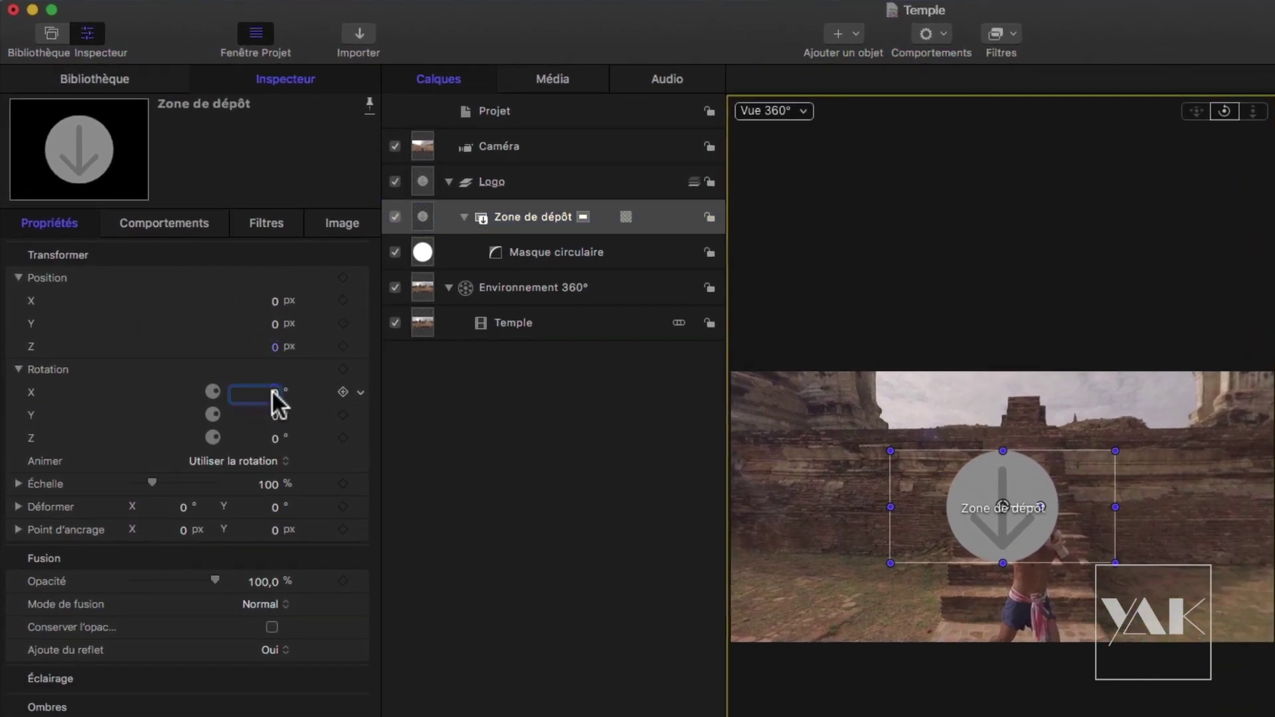
{"action": "type", "text": "-90"}
{"action": "key", "text": "Return"}
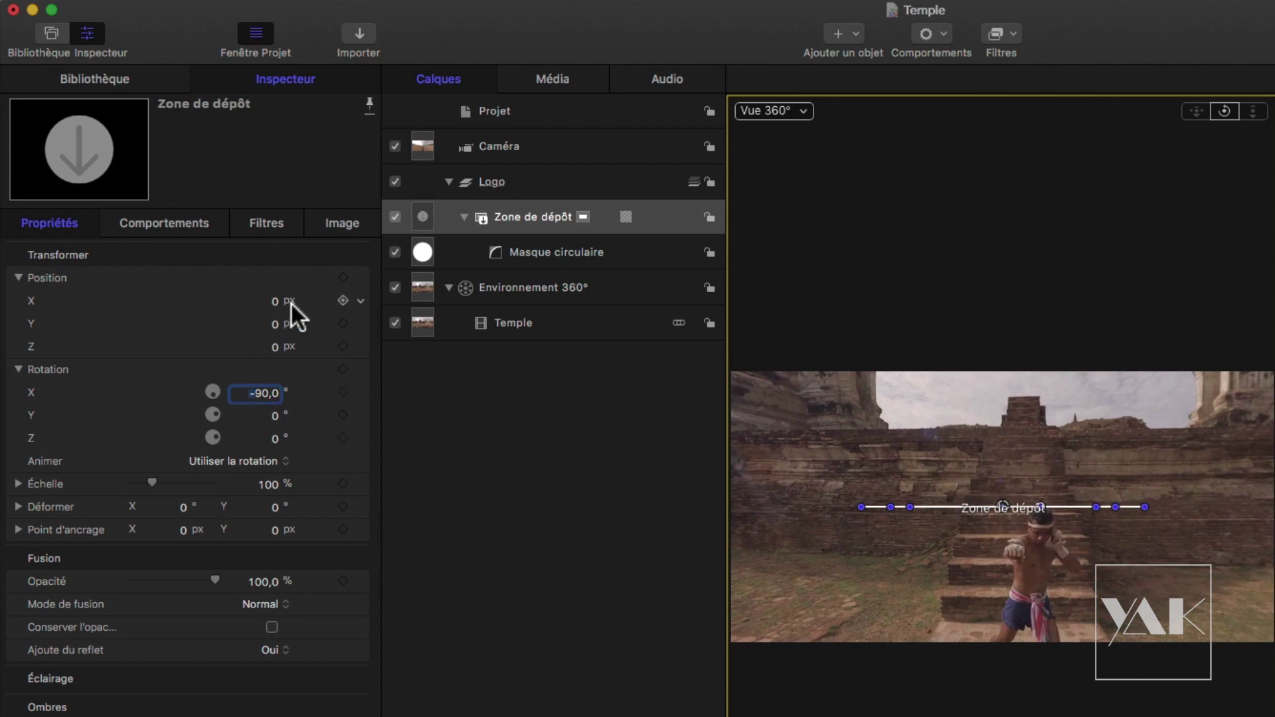
{"action": "left_click", "coordinate": [274, 325]}
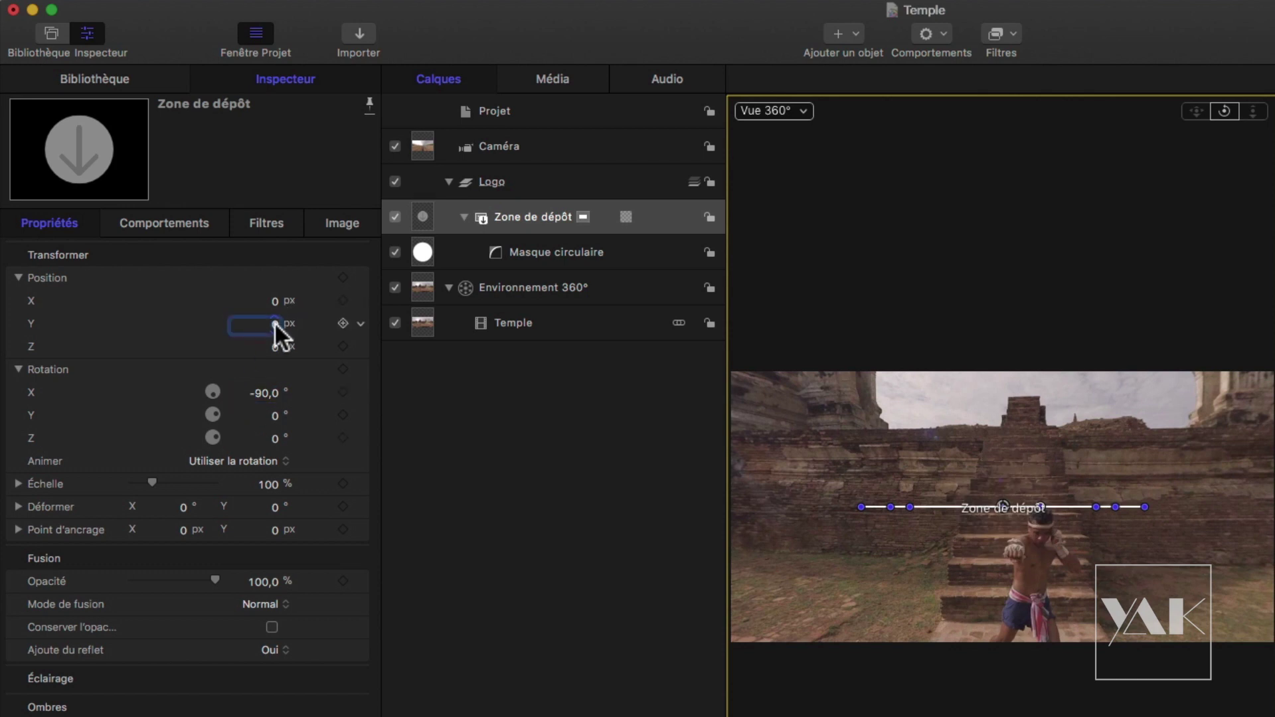
{"action": "type", "text": "9"}
{"action": "type", "text": "-"}
{"action": "key", "text": "Return"}
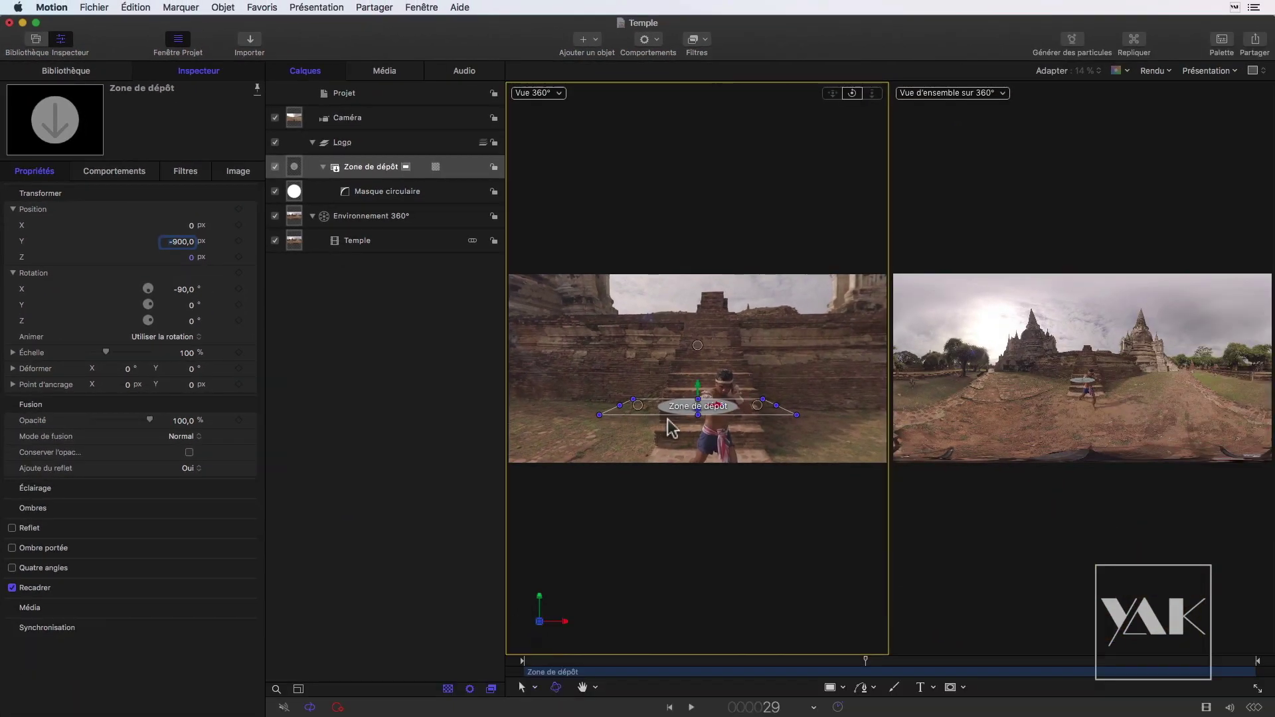
Step: Push the drop zone out along Z to about 4356, beneath the camera
{"action": "left_click", "coordinate": [699, 417]}
{"action": "left_click_drag", "start_coordinate": [699, 417], "coordinate": [898, 712]}
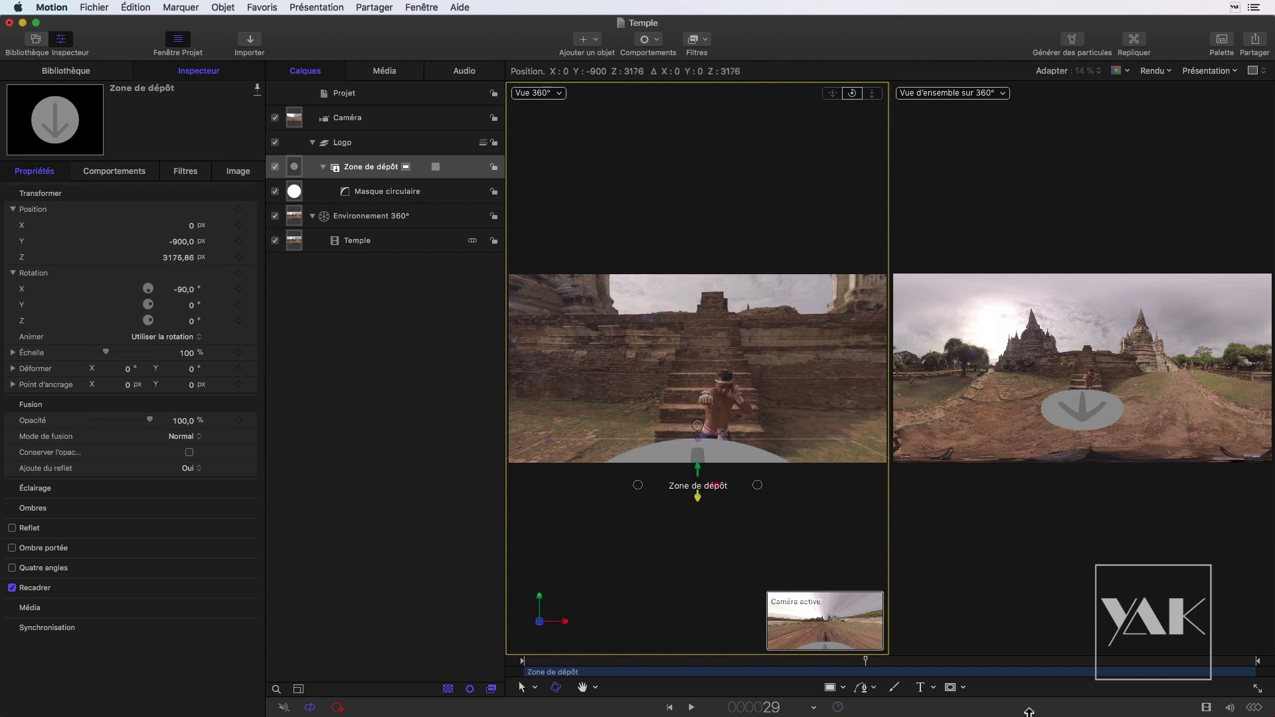
{"action": "mouse_move", "coordinate": [1010, 712]}
{"action": "left_mouse_down"}
{"action": "mouse_move", "coordinate": [1016, 624]}
{"action": "mouse_move", "coordinate": [995, 606]}
{"action": "mouse_move", "coordinate": [1047, 705]}
{"action": "mouse_move", "coordinate": [1058, 701]}
{"action": "left_mouse_up"}
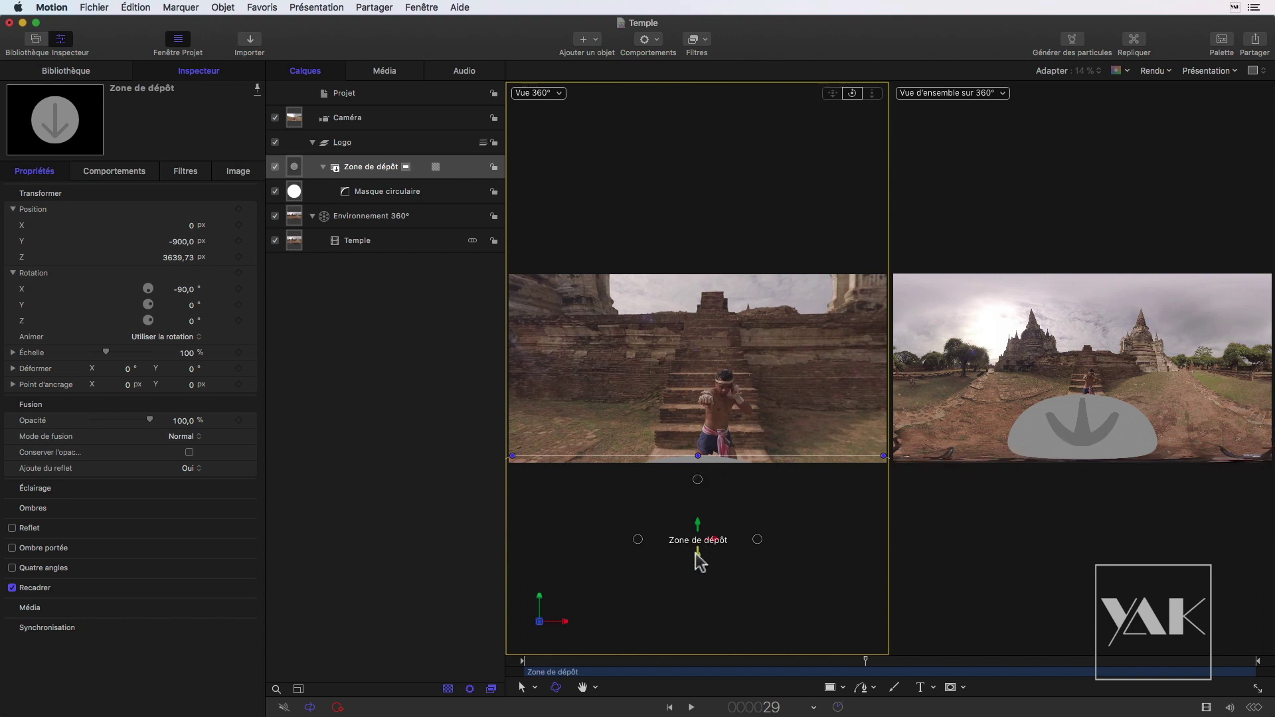
{"action": "left_click_drag", "start_coordinate": [694, 554], "coordinate": [727, 626]}
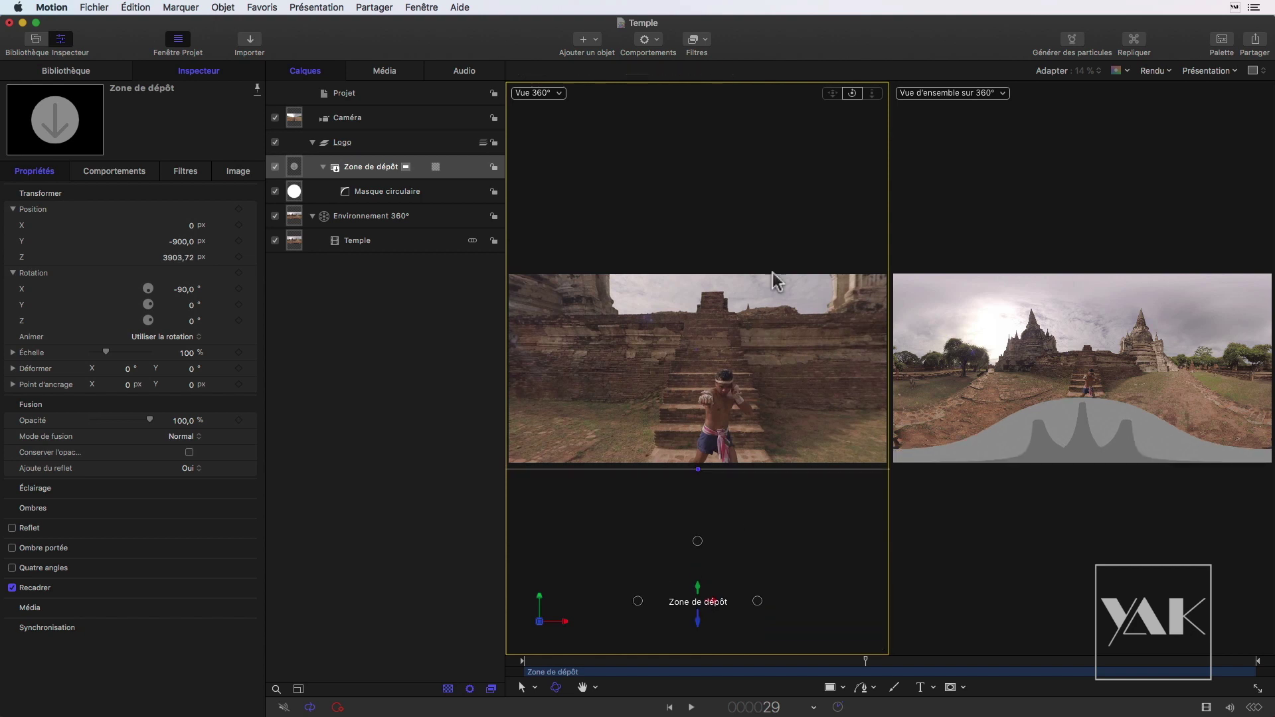
{"action": "key", "text": "shift+f"}
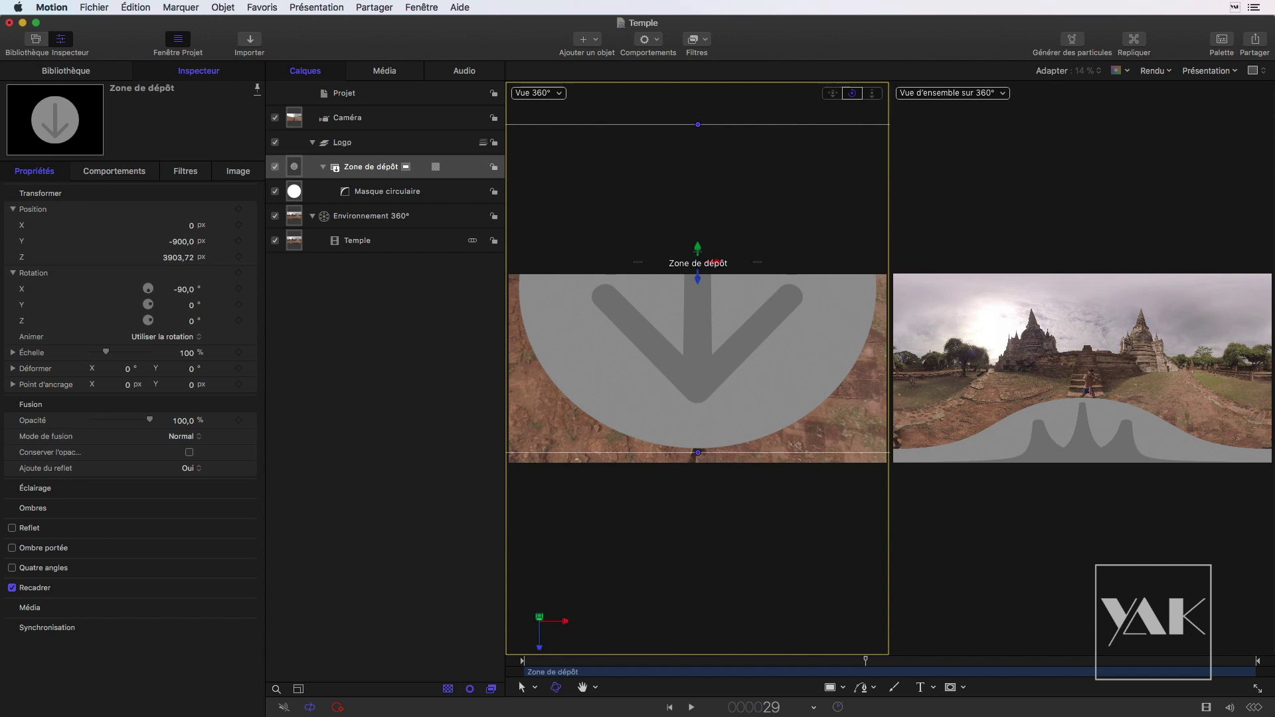
{"action": "left_click_drag", "start_coordinate": [699, 278], "coordinate": [717, 367]}
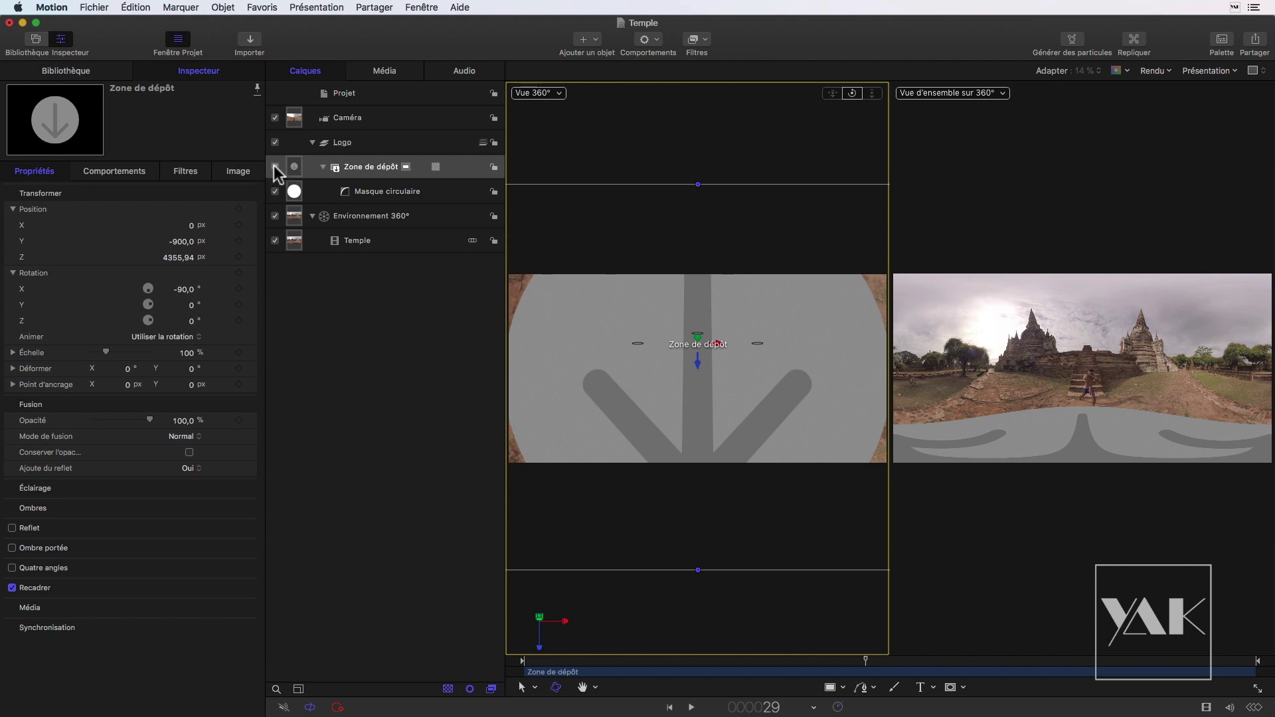
Step: Scale the ground drop zone to 62% and move it to Z 4620.63, then recentre the view
{"action": "left_click", "coordinate": [275, 167]}
{"action": "left_click", "coordinate": [275, 167]}
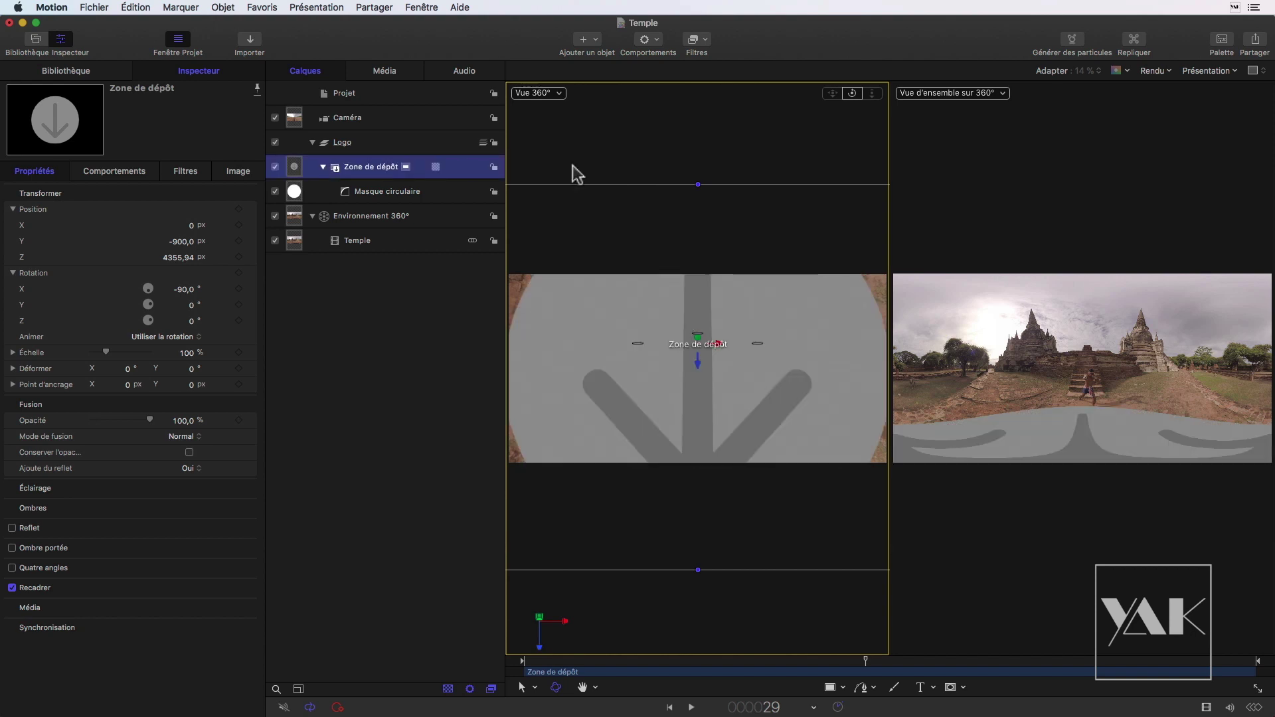
{"action": "left_click_drag", "start_coordinate": [701, 373], "coordinate": [702, 380]}
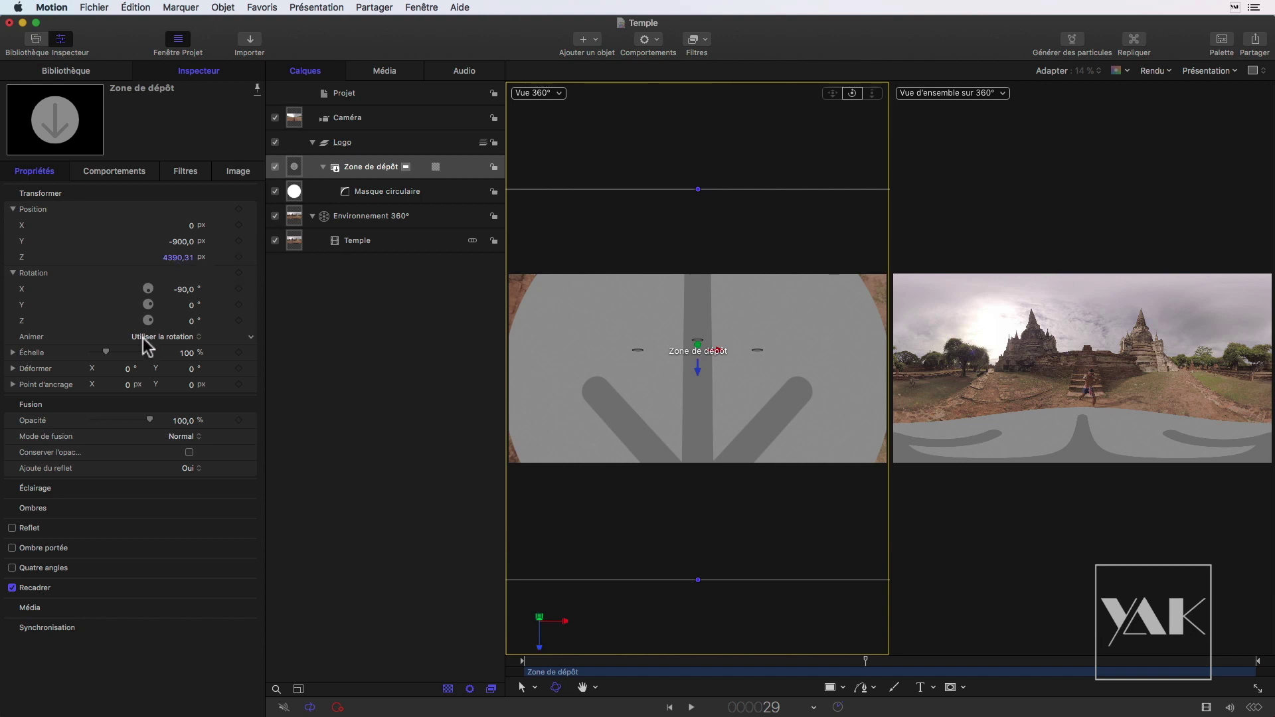
{"action": "left_click_drag", "start_coordinate": [107, 352], "coordinate": [103, 358]}
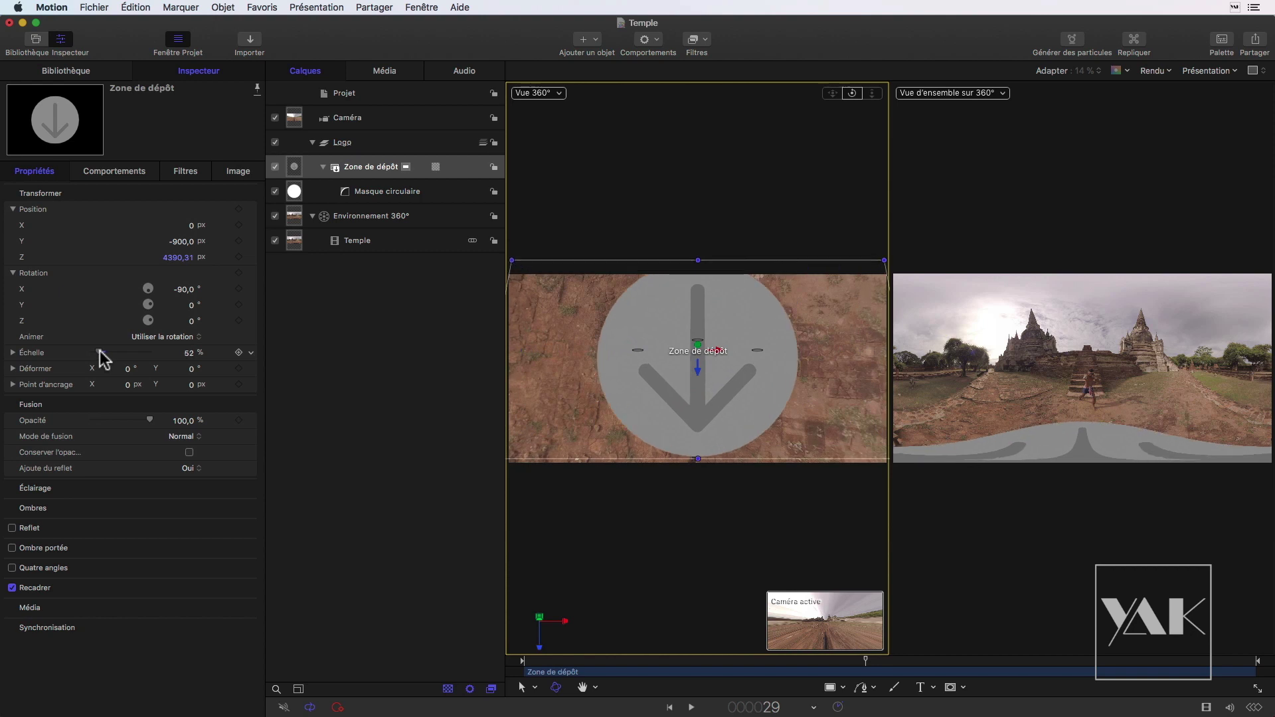
{"action": "mouse_move", "coordinate": [698, 368]}
{"action": "left_mouse_down"}
{"action": "mouse_move", "coordinate": [701, 381]}
{"action": "mouse_move", "coordinate": [698, 299]}
{"action": "mouse_move", "coordinate": [703, 363]}
{"action": "mouse_move", "coordinate": [701, 351]}
{"action": "left_mouse_up"}
{"action": "left_click_drag", "start_coordinate": [100, 359], "coordinate": [105, 353]}
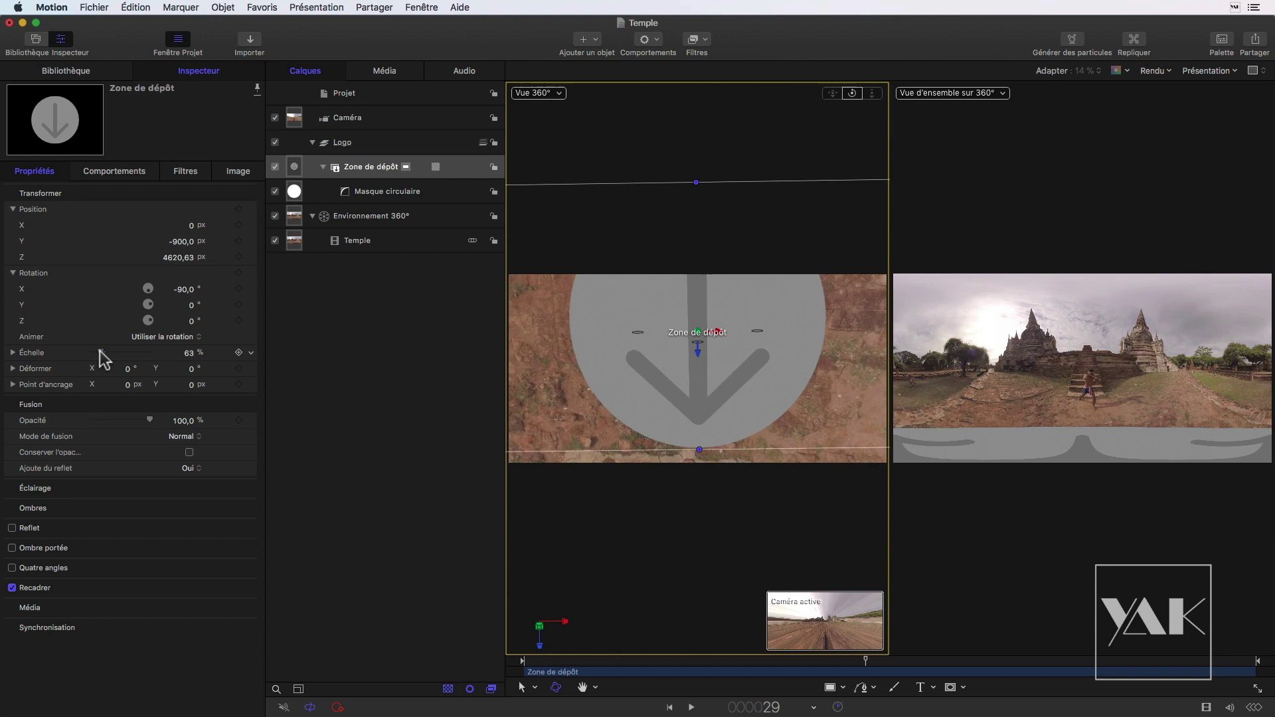
{"action": "left_click_drag", "start_coordinate": [698, 365], "coordinate": [700, 511]}
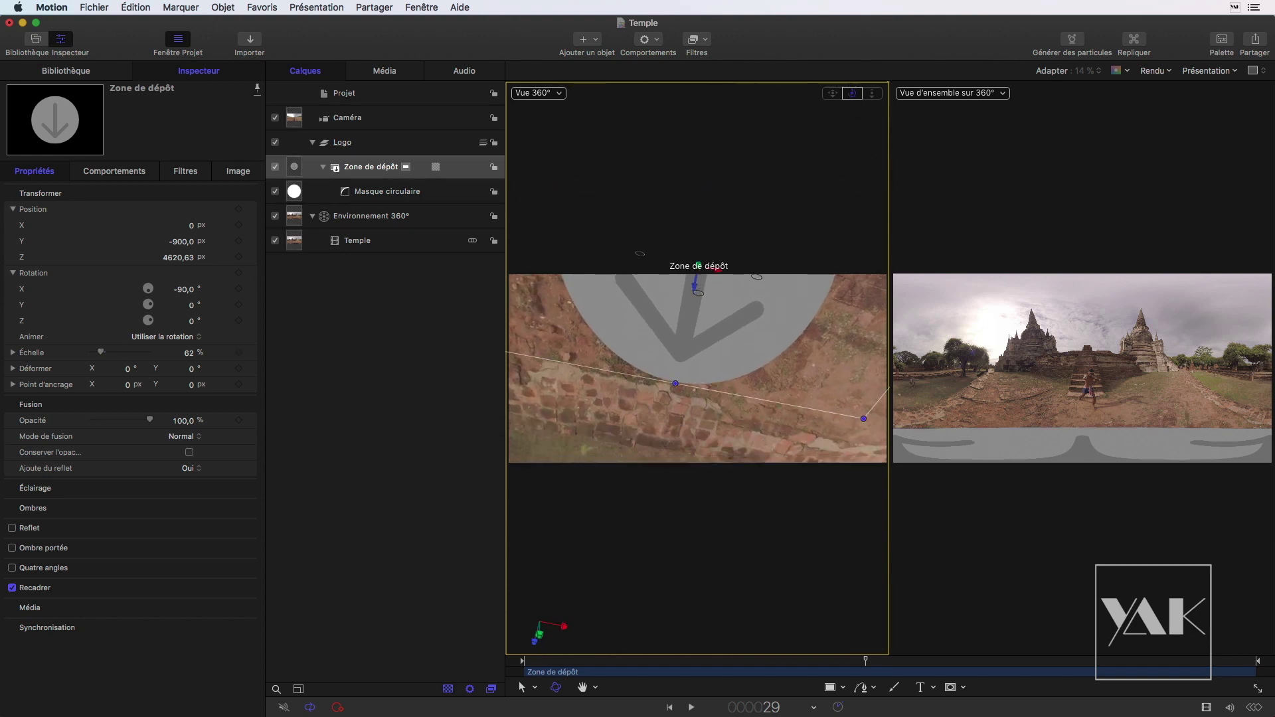
{"action": "key", "text": "shift+f"}
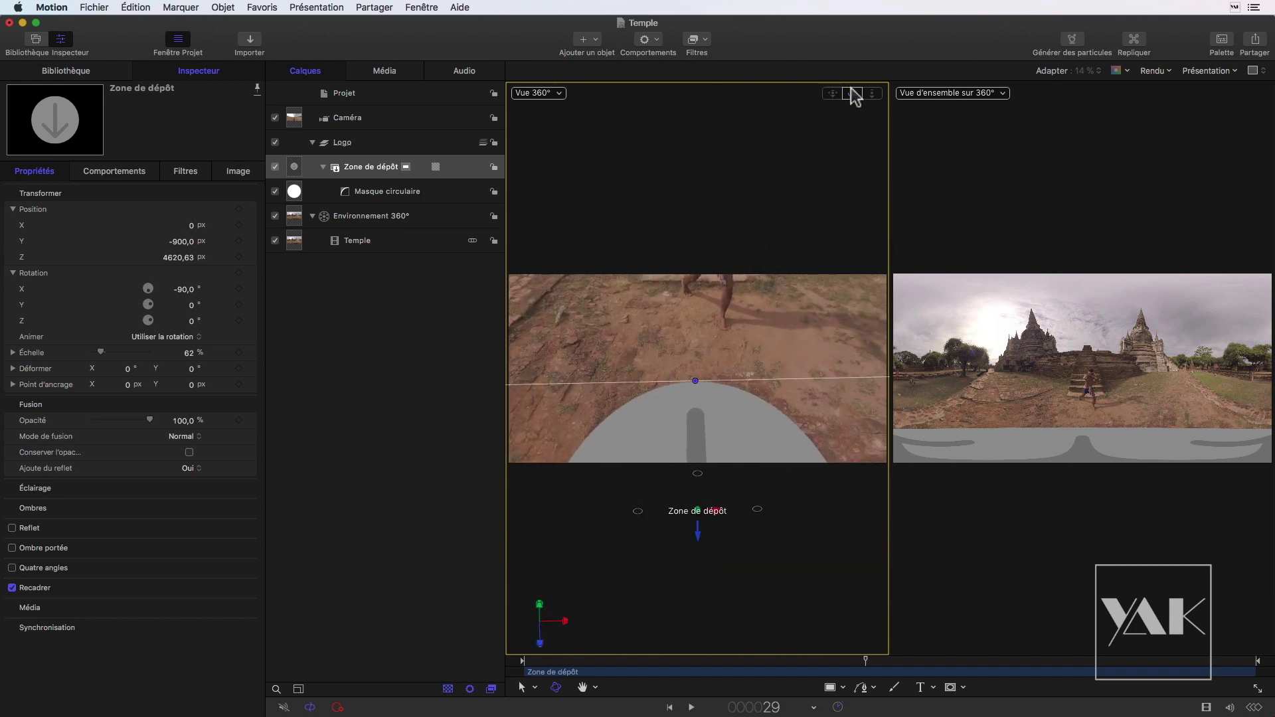
Step: Drag the Twitter image from Contenu > Temple Elements into the Logo group
{"action": "left_click", "coordinate": [74, 71]}
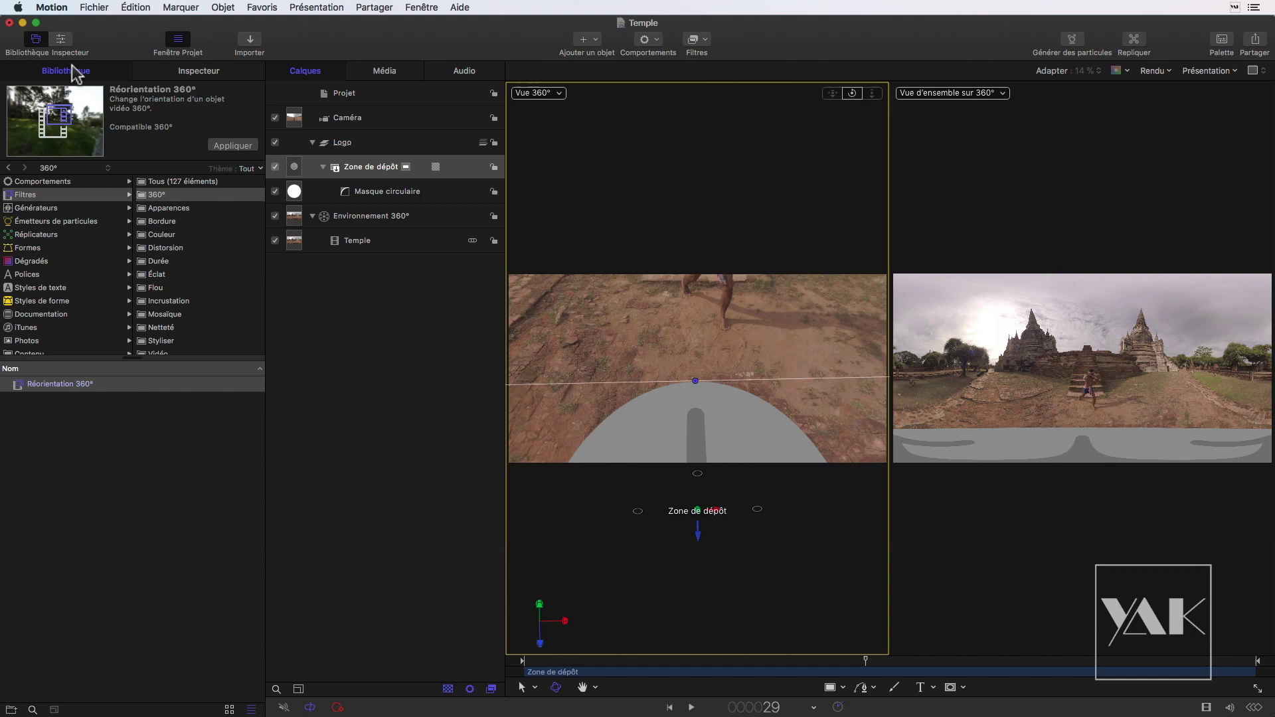
{"action": "scroll", "coordinate": [166, 353], "scroll_direction": "down", "scroll_amount": 1}
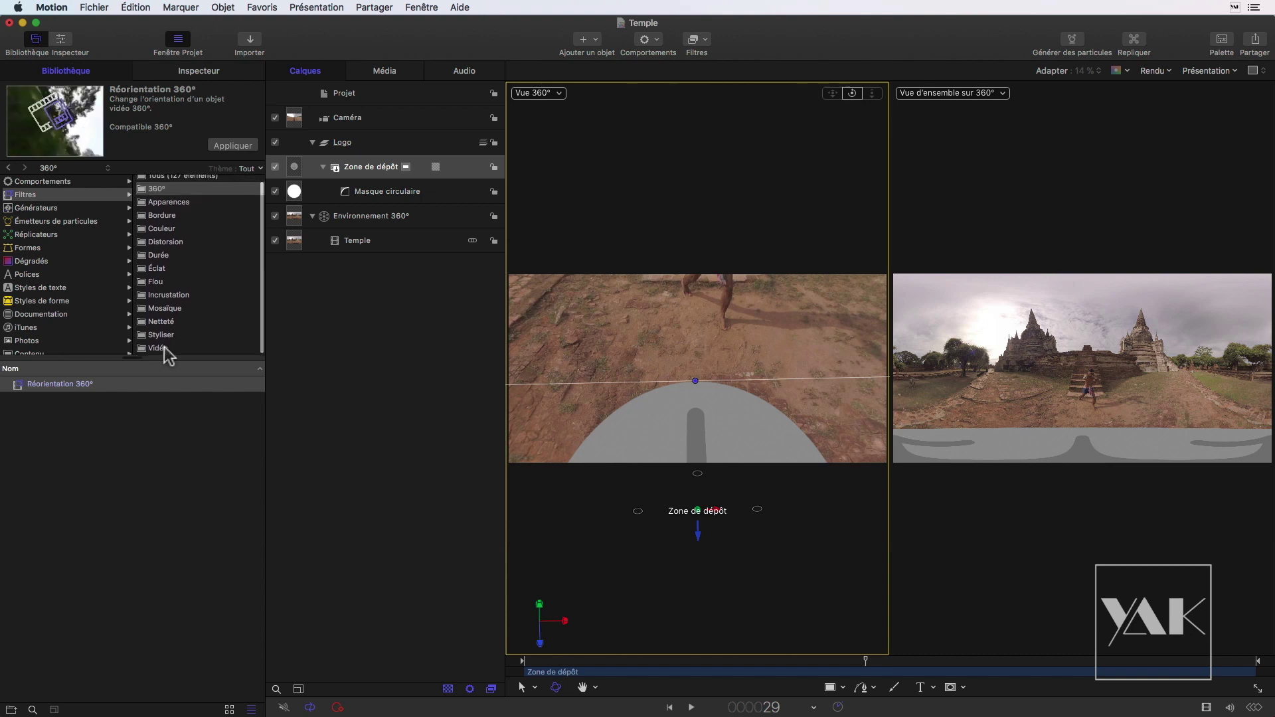
{"action": "scroll", "coordinate": [27, 342], "scroll_direction": "down", "scroll_amount": 2}
{"action": "scroll", "coordinate": [26, 342], "scroll_direction": "down", "scroll_amount": 2}
{"action": "left_click", "coordinate": [30, 322]}
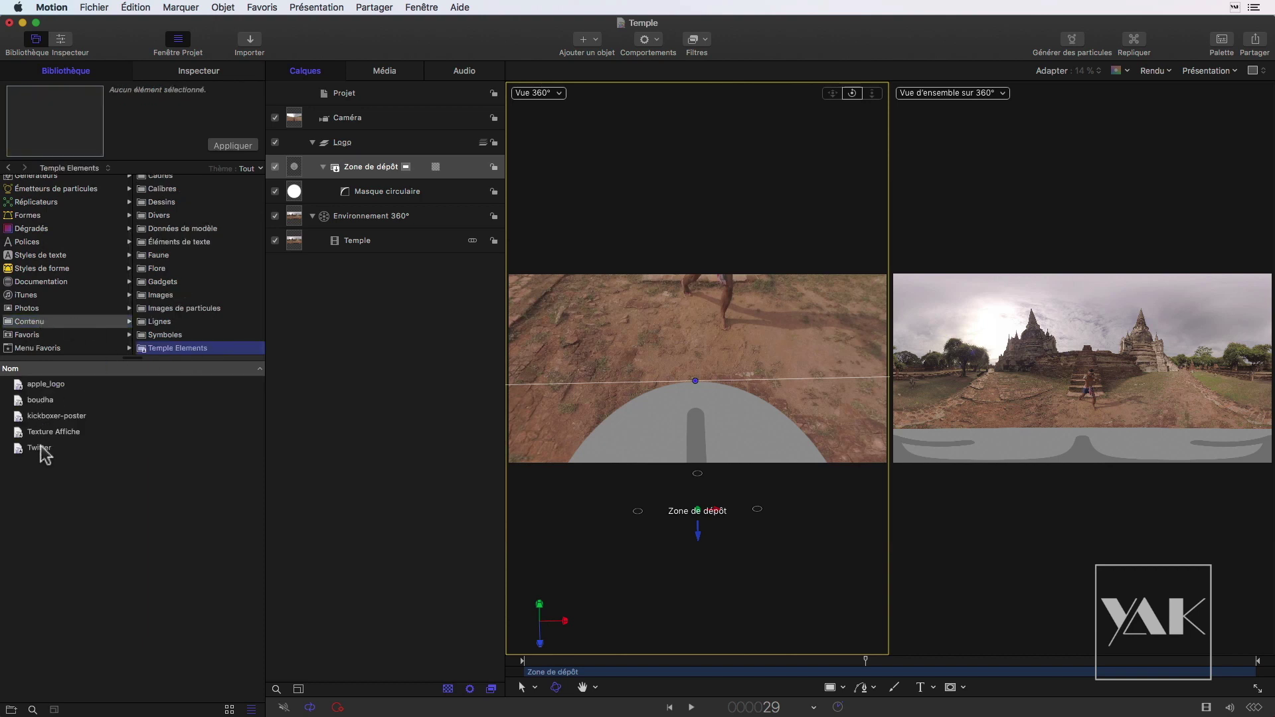
{"action": "left_click", "coordinate": [40, 447]}
{"action": "left_click_drag", "start_coordinate": [41, 449], "coordinate": [374, 190]}
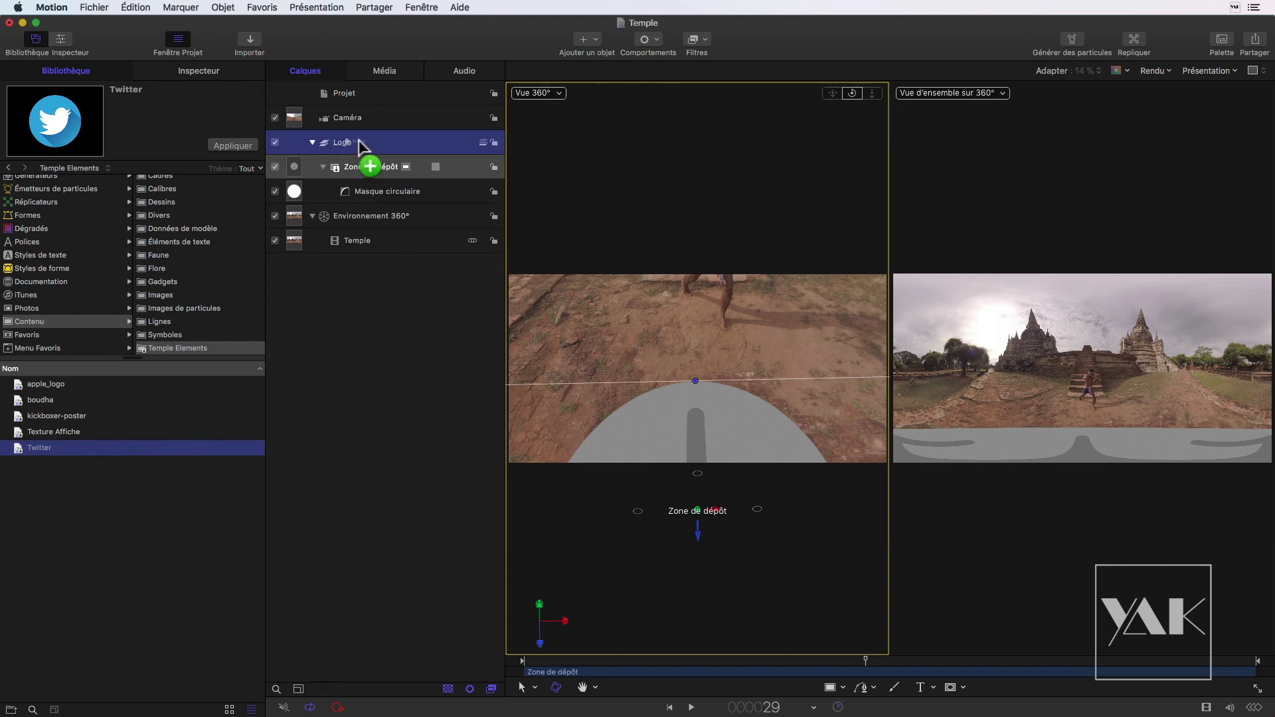
{"action": "left_click_drag", "start_coordinate": [360, 144], "coordinate": [359, 141]}
Step: Set the Zone de dépôt's Média source to Twitter in its Image settings
{"action": "left_click", "coordinate": [373, 191]}
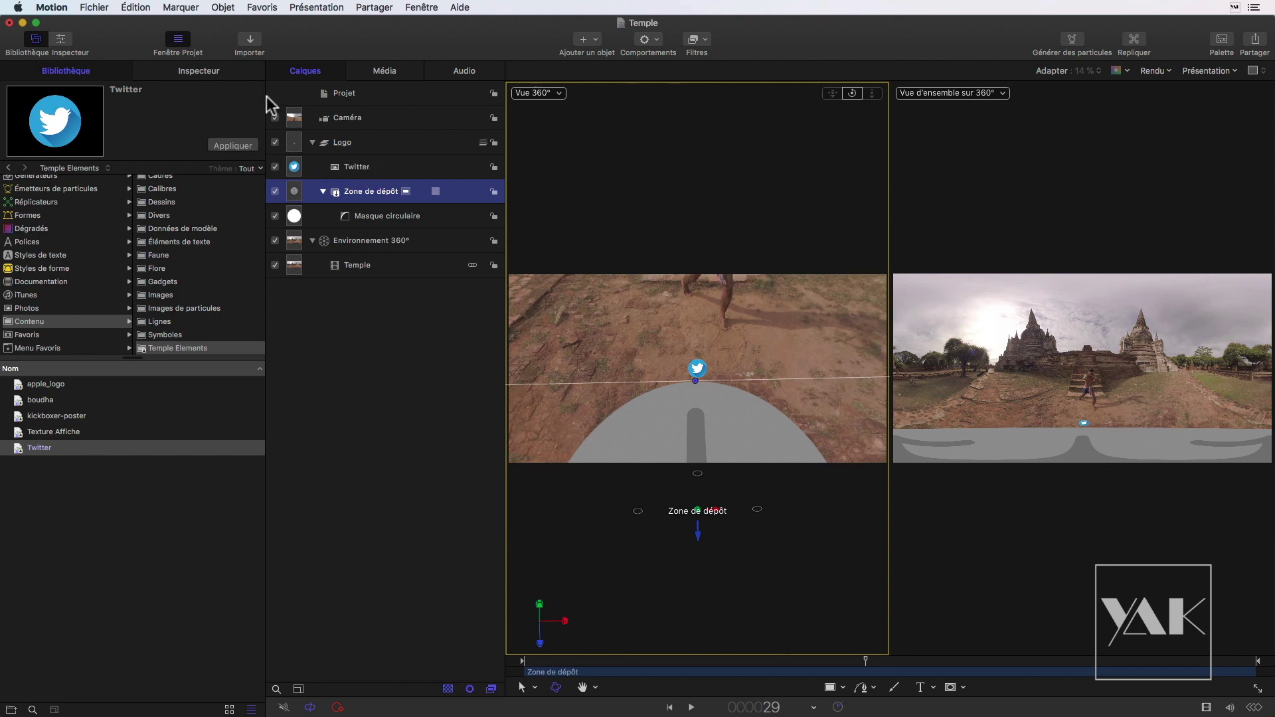
{"action": "left_click", "coordinate": [212, 69]}
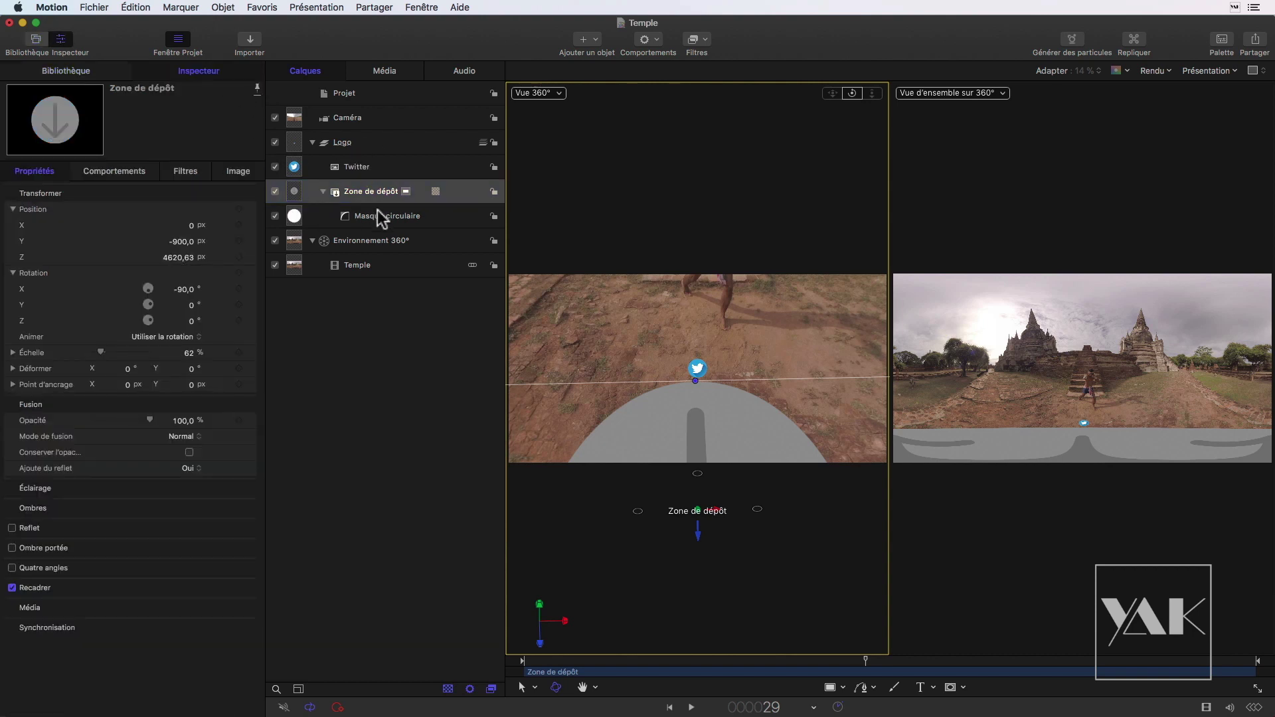
{"action": "left_click", "coordinate": [233, 173]}
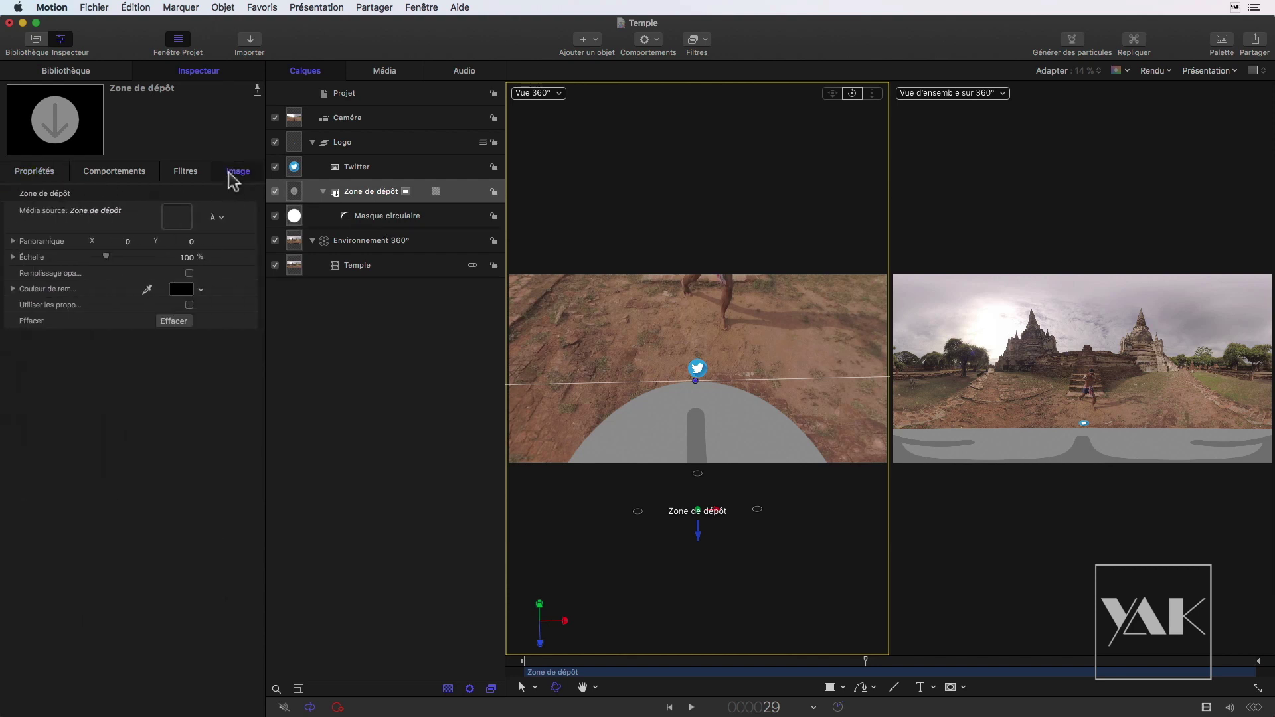
{"action": "left_click", "coordinate": [217, 218]}
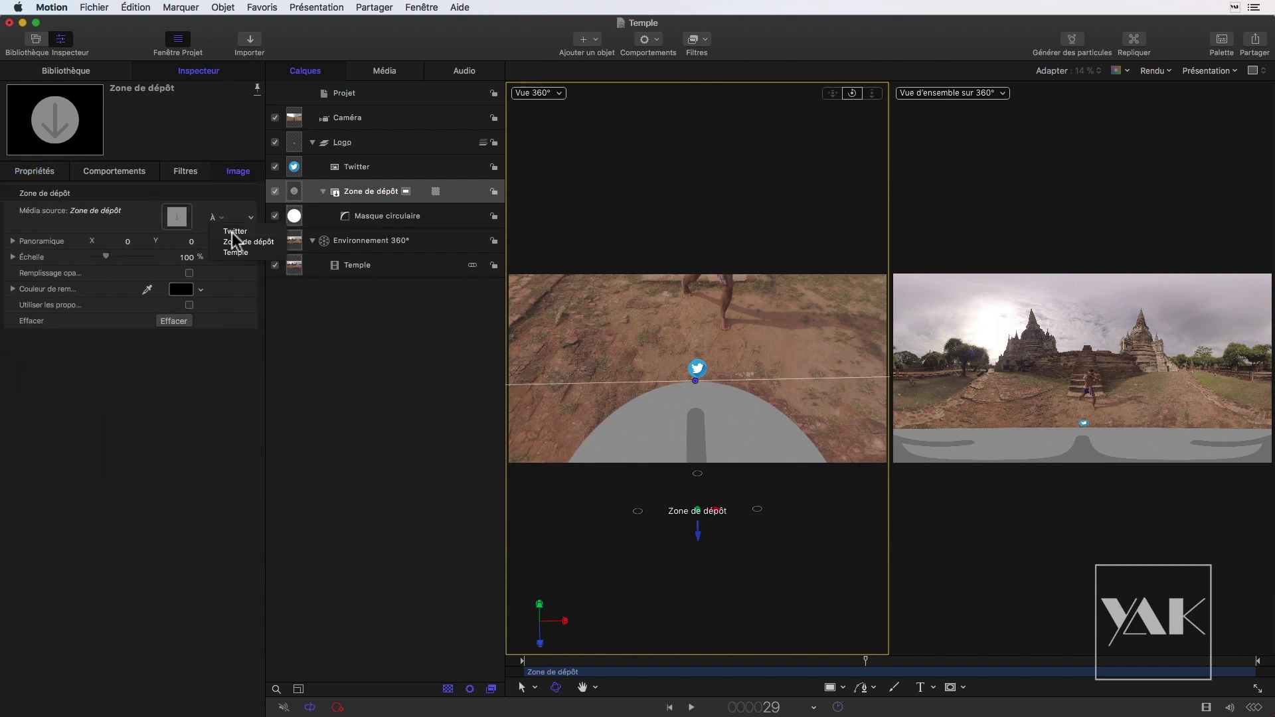
{"action": "left_click", "coordinate": [235, 231]}
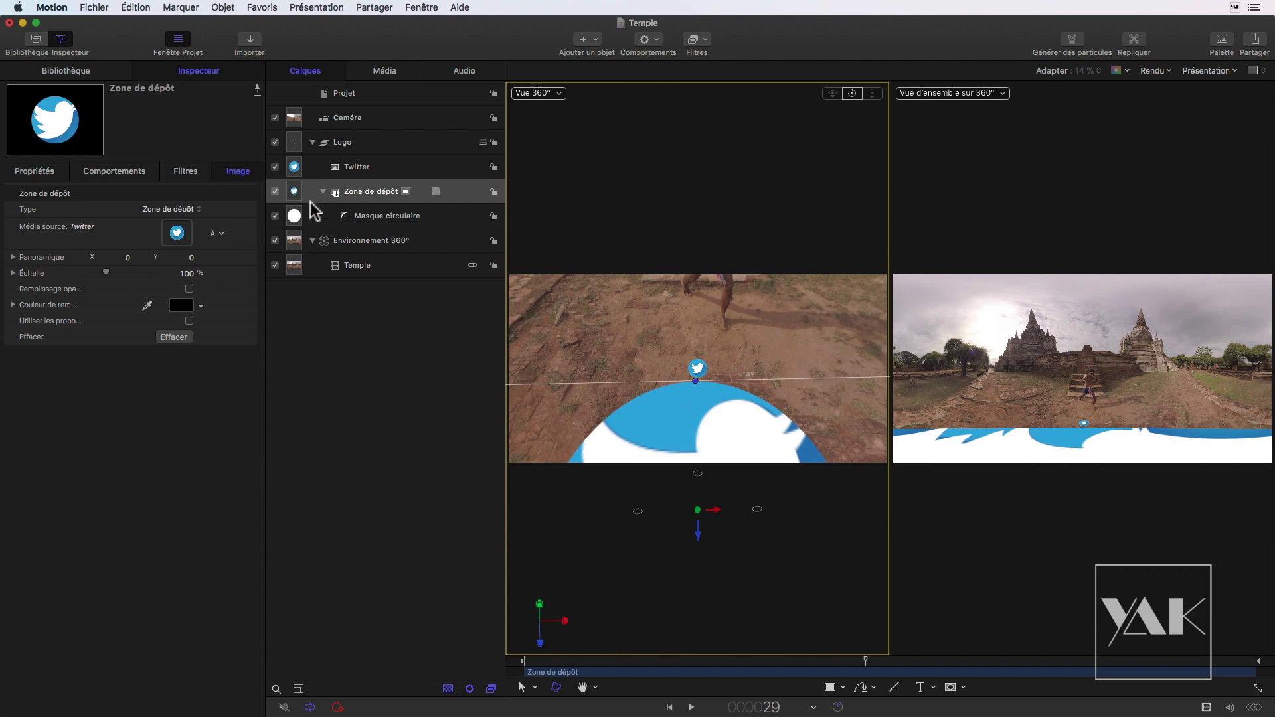
Step: Hide the standalone Twitter layer and scale the drop zone's Twitter image to 58%
{"action": "left_click", "coordinate": [275, 167]}
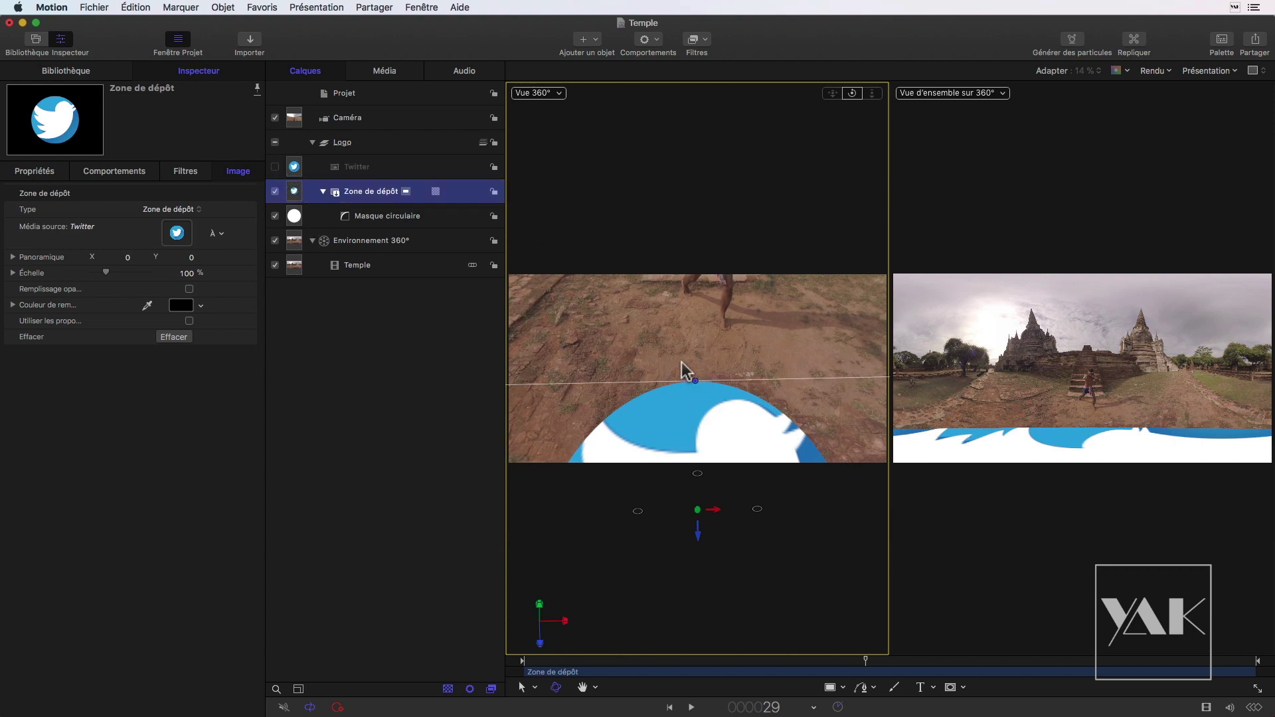
{"action": "left_click_drag", "start_coordinate": [853, 92], "coordinate": [865, 155]}
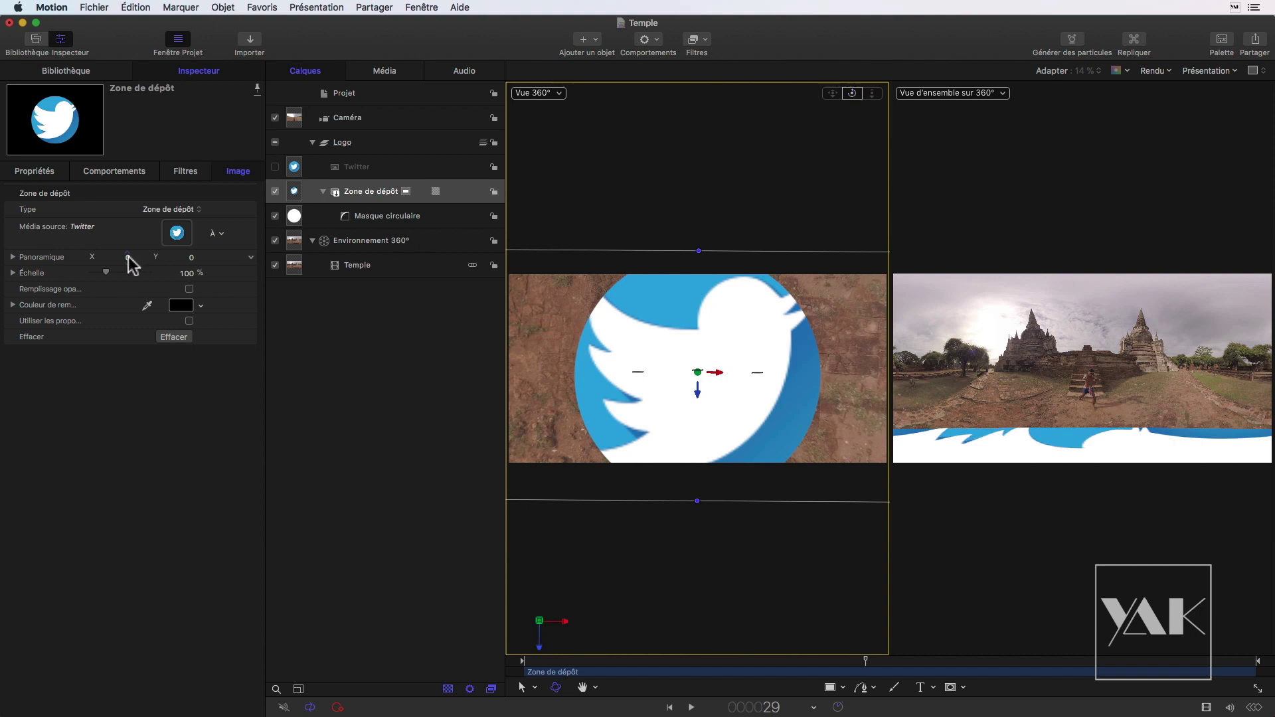
{"action": "left_click_drag", "start_coordinate": [107, 270], "coordinate": [100, 271]}
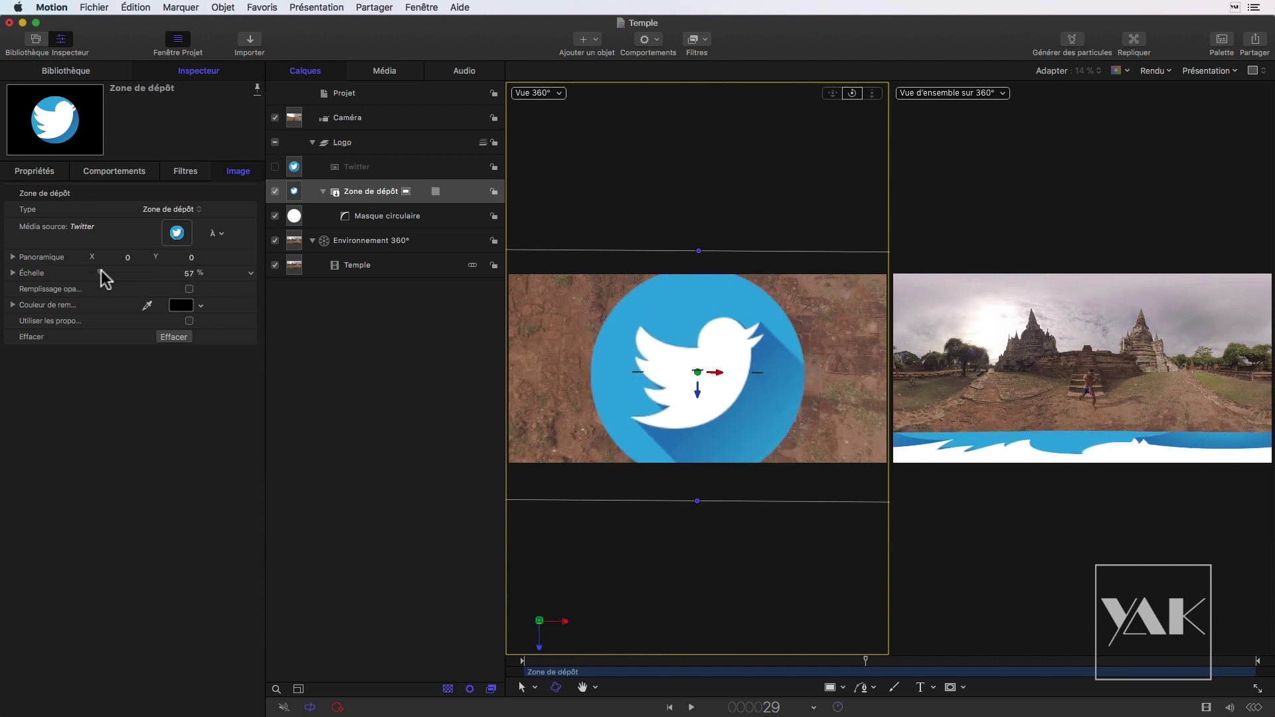
{"action": "left_click_drag", "start_coordinate": [101, 271], "coordinate": [100, 271]}
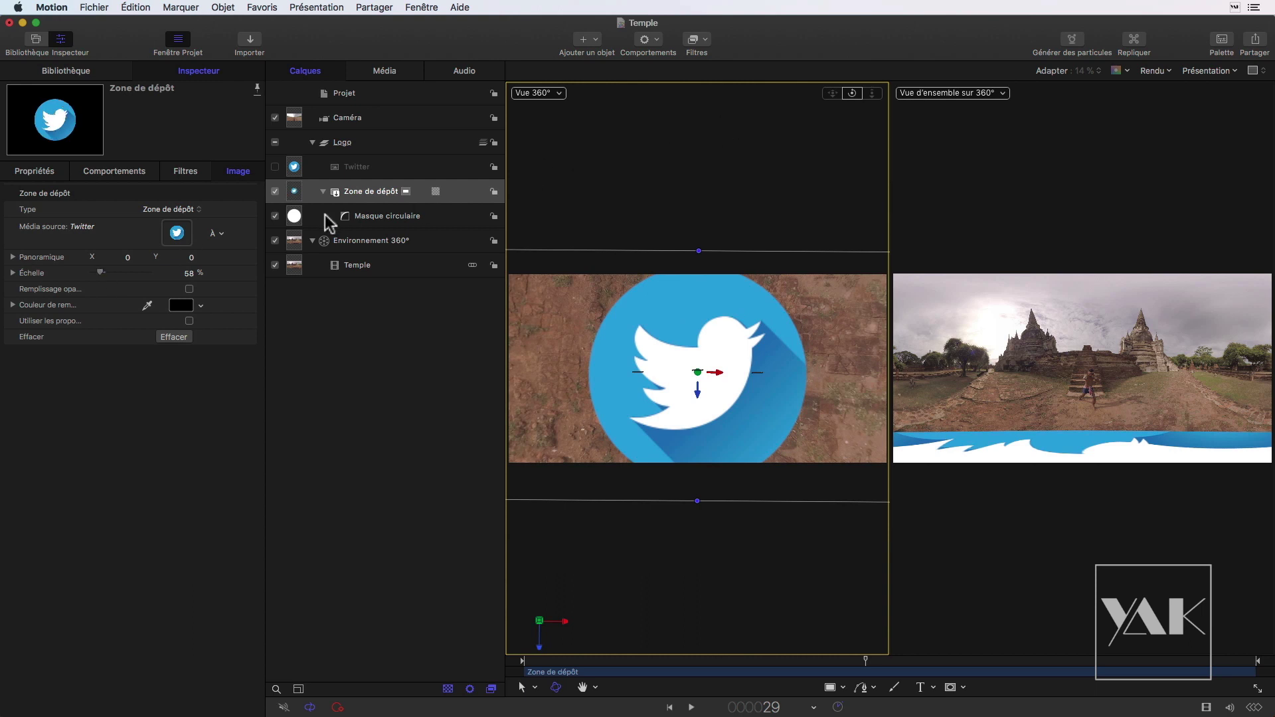
{"action": "left_click", "coordinate": [389, 145]}
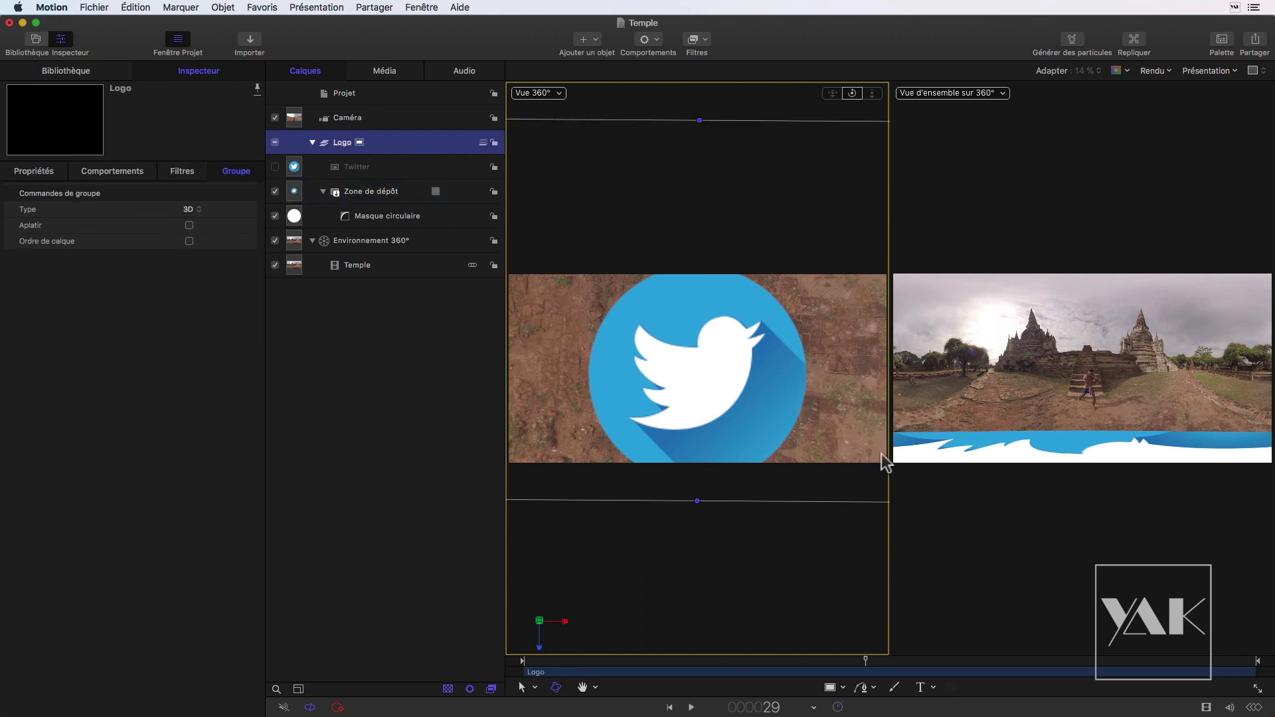
Step: Create a YAKYAKYAK.FR text layer in the Logo group with the Text tool
{"action": "left_click", "coordinate": [920, 688]}
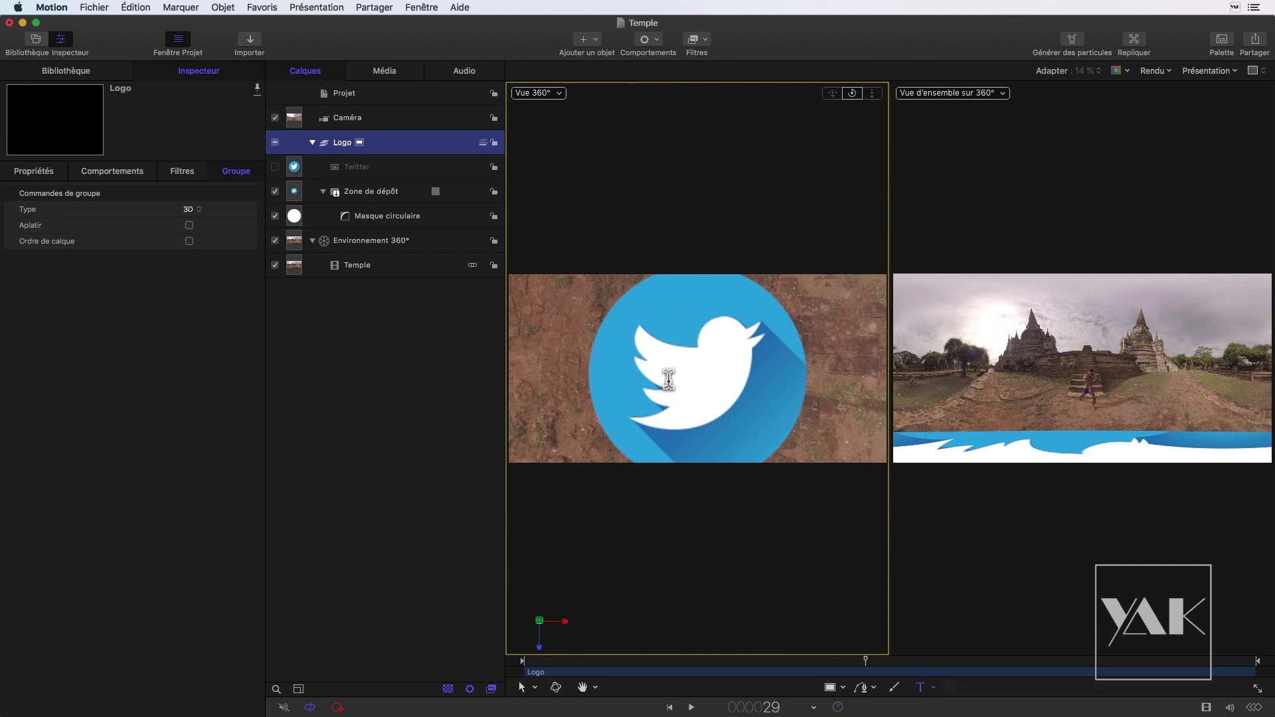
{"action": "left_click", "coordinate": [649, 305]}
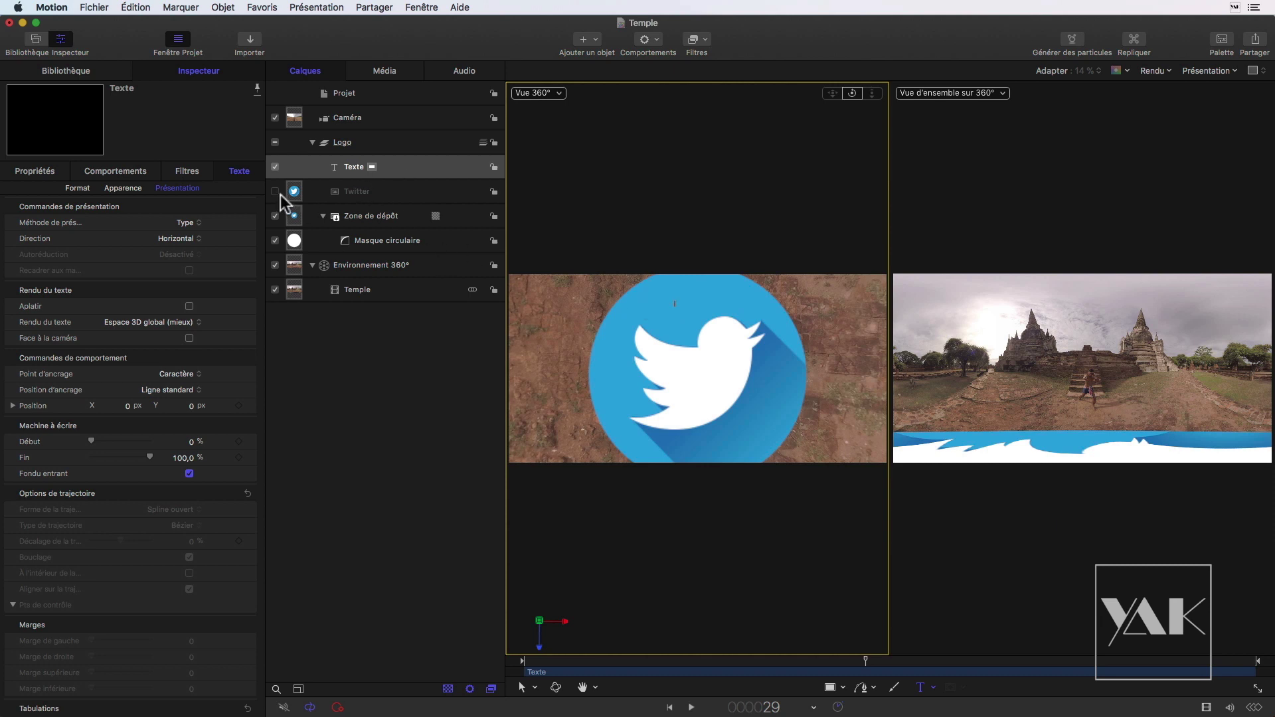
{"action": "left_click", "coordinate": [275, 216]}
{"action": "type", "text": "YAKYAKYAK.FR"}
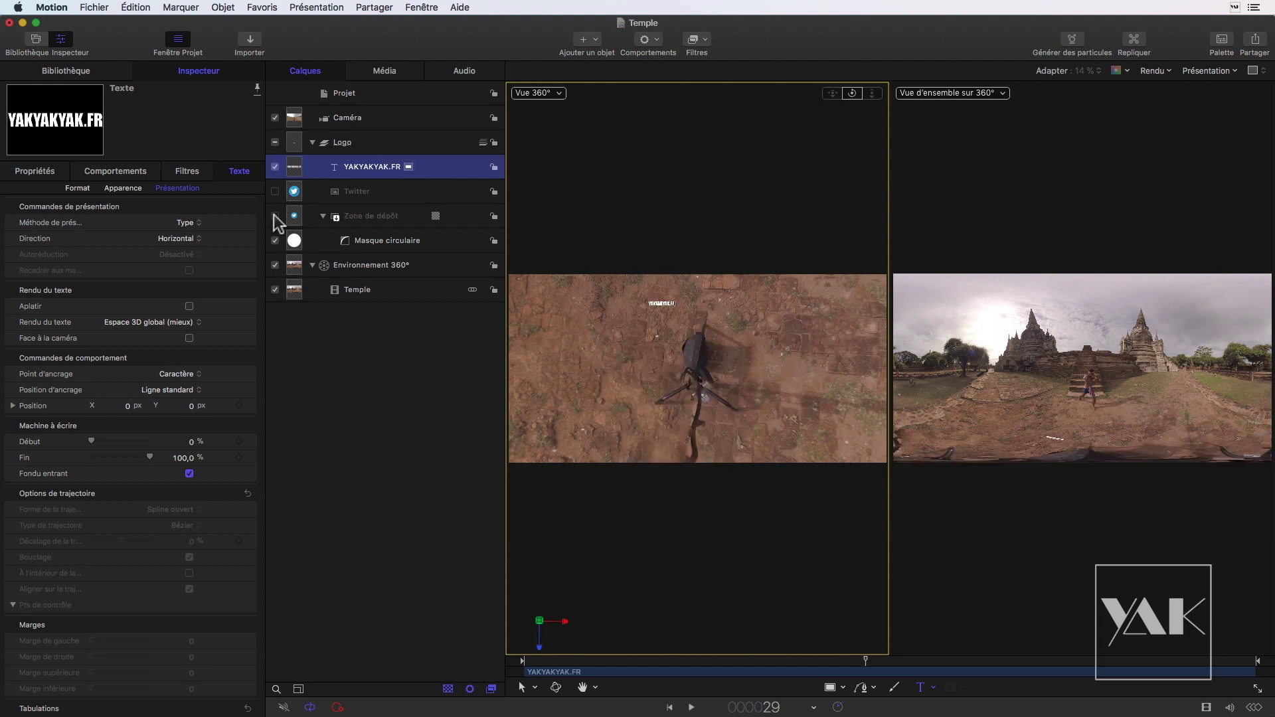
{"action": "left_click", "coordinate": [275, 216]}
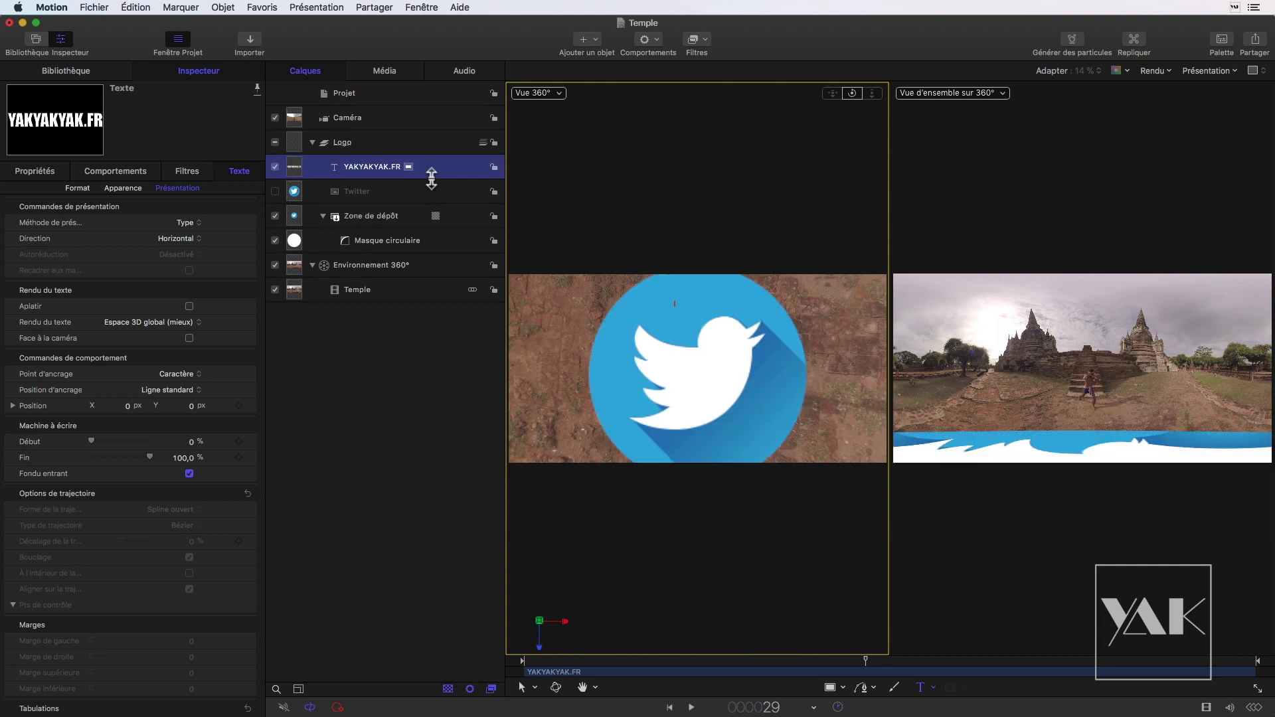
Step: Enlarge the text to size 288 in the HUD and raise its Position Y
{"action": "left_click", "coordinate": [1222, 42]}
{"action": "left_click_drag", "start_coordinate": [360, 501], "coordinate": [477, 506]}
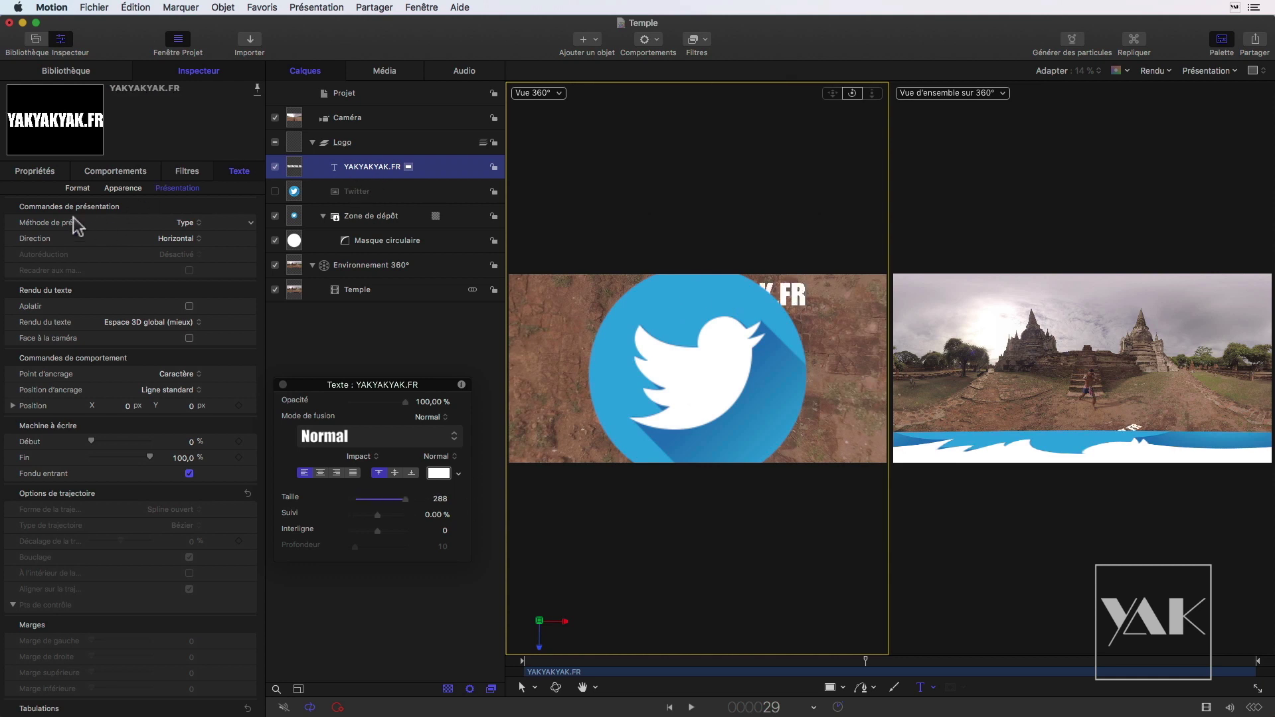
{"action": "left_click", "coordinate": [36, 171]}
{"action": "mouse_move", "coordinate": [178, 241]}
{"action": "left_mouse_down"}
{"action": "mouse_move", "coordinate": [199, 241]}
{"action": "mouse_move", "coordinate": [178, 242]}
{"action": "left_mouse_up"}
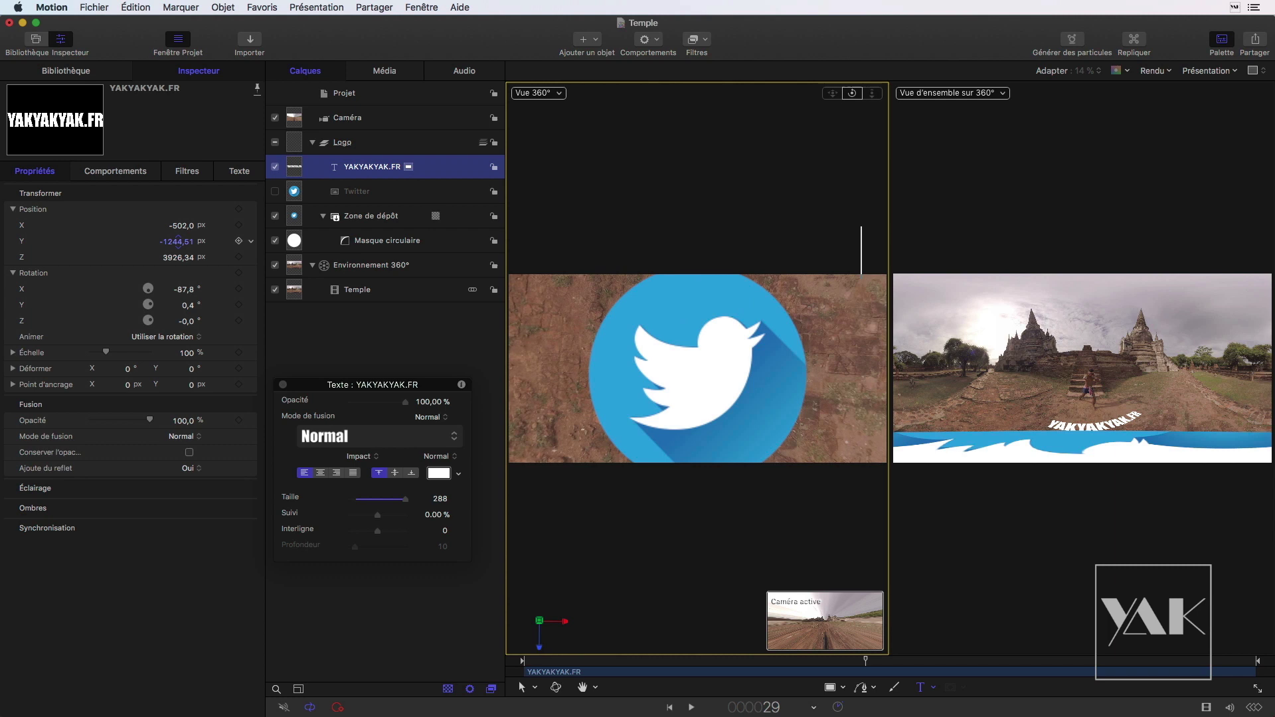
Step: Place the YAKYAKYAK.FR text at Y -890, shifted left over the logo, and shrink it to size 167
{"action": "left_click_drag", "start_coordinate": [178, 241], "coordinate": [180, 241]}
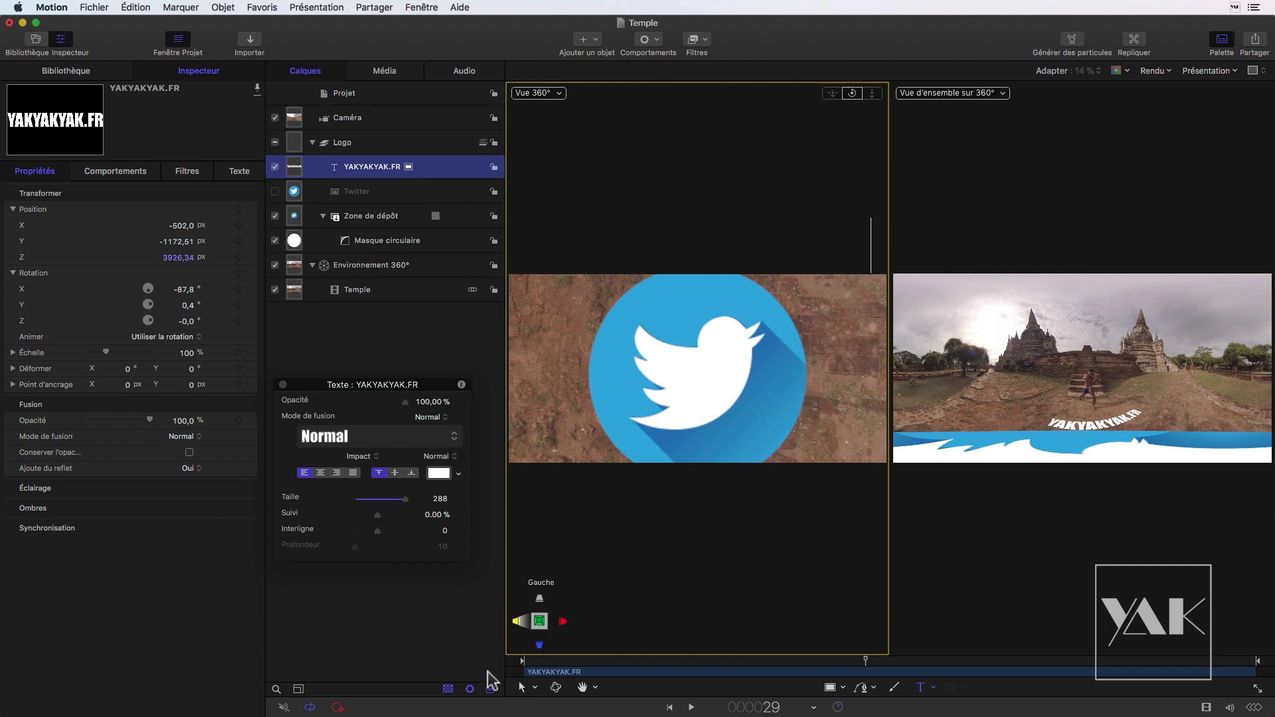
{"action": "left_click", "coordinate": [556, 687]}
{"action": "mouse_move", "coordinate": [619, 292]}
{"action": "left_mouse_down"}
{"action": "mouse_move", "coordinate": [624, 330]}
{"action": "mouse_move", "coordinate": [605, 358]}
{"action": "left_mouse_up"}
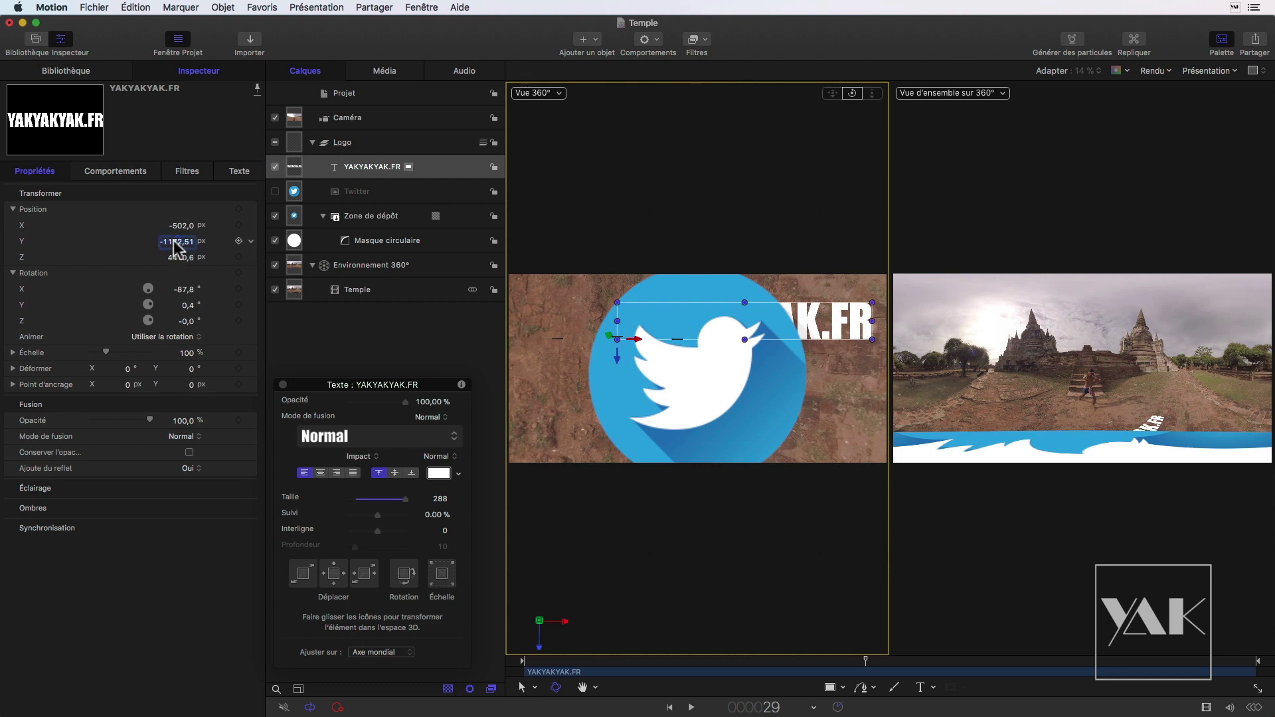
{"action": "left_click", "coordinate": [173, 241]}
{"action": "type", "text": "-890"}
{"action": "key", "text": "Return"}
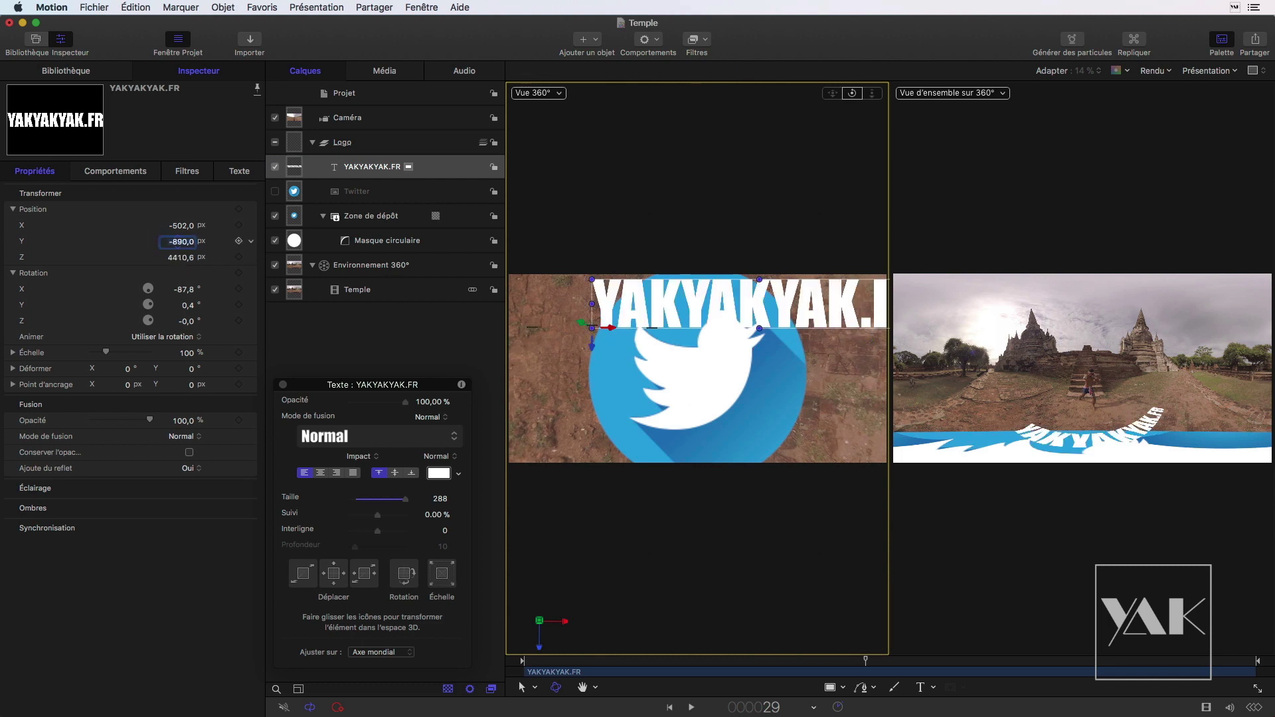
{"action": "left_click_drag", "start_coordinate": [618, 335], "coordinate": [561, 339]}
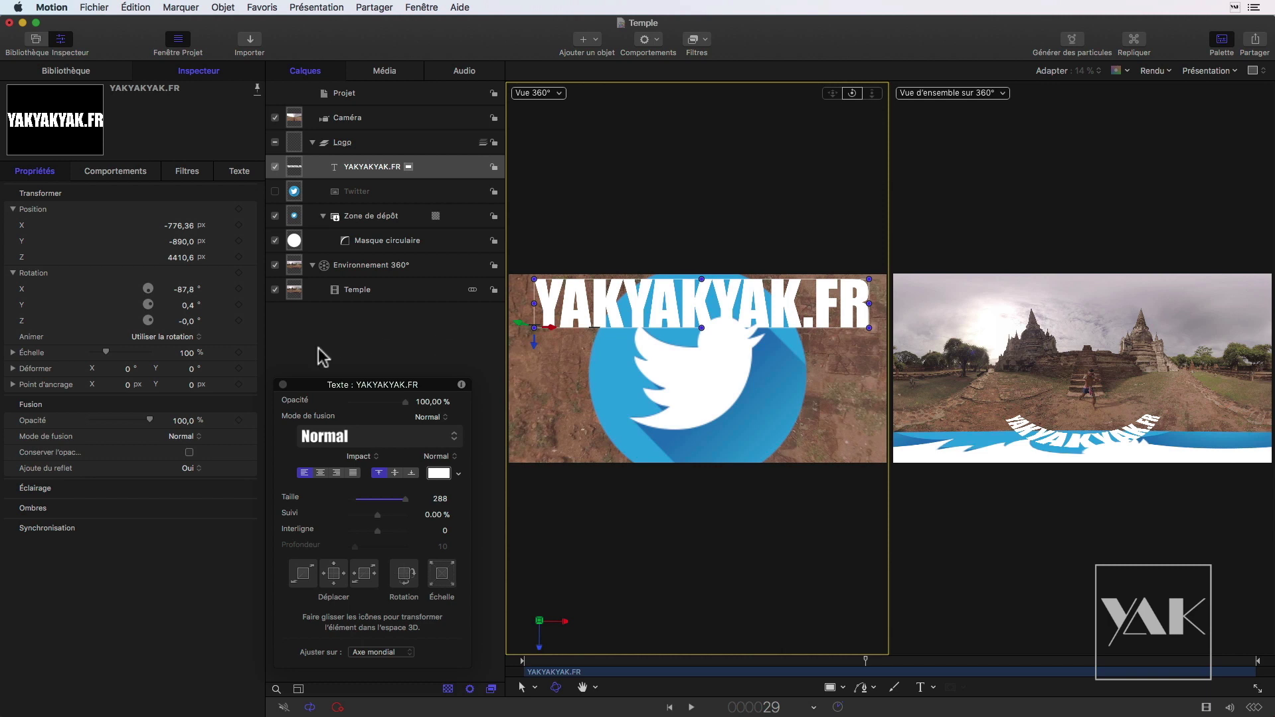
{"action": "left_click_drag", "start_coordinate": [405, 499], "coordinate": [381, 499]}
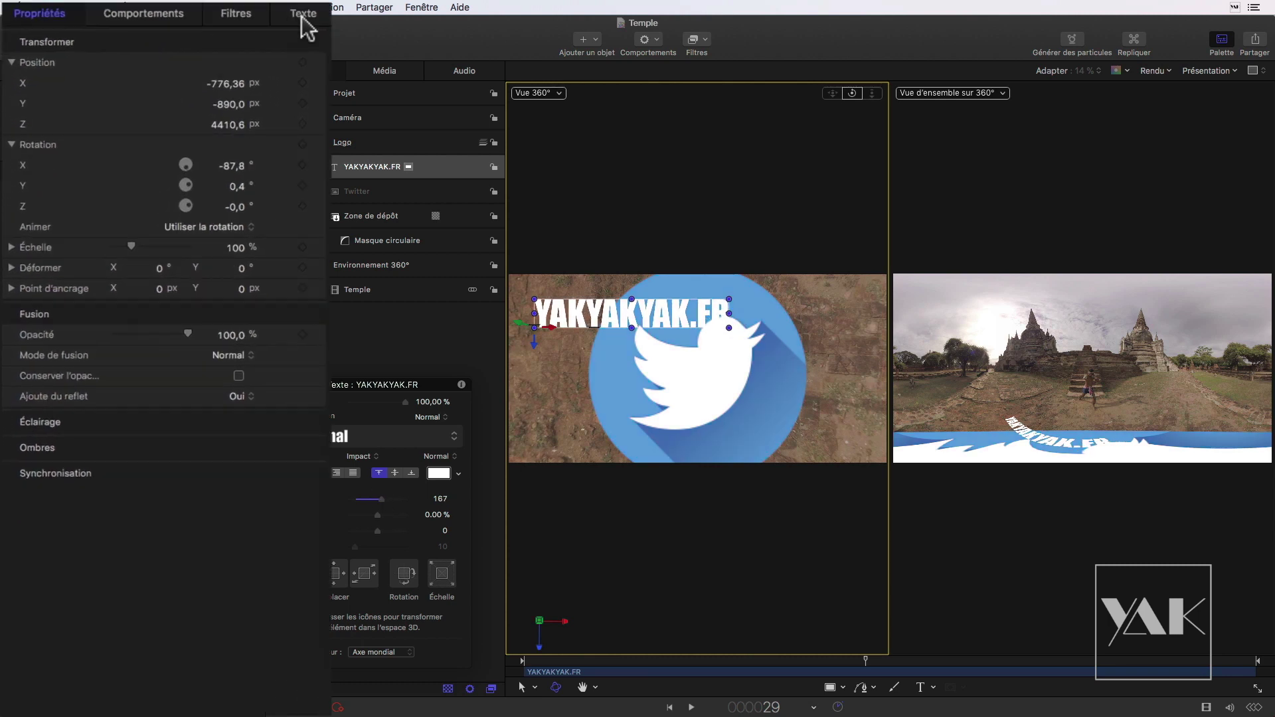
Step: Lay the YAKYAKYAK.FR text out along a circular path
{"action": "left_click", "coordinate": [303, 19]}
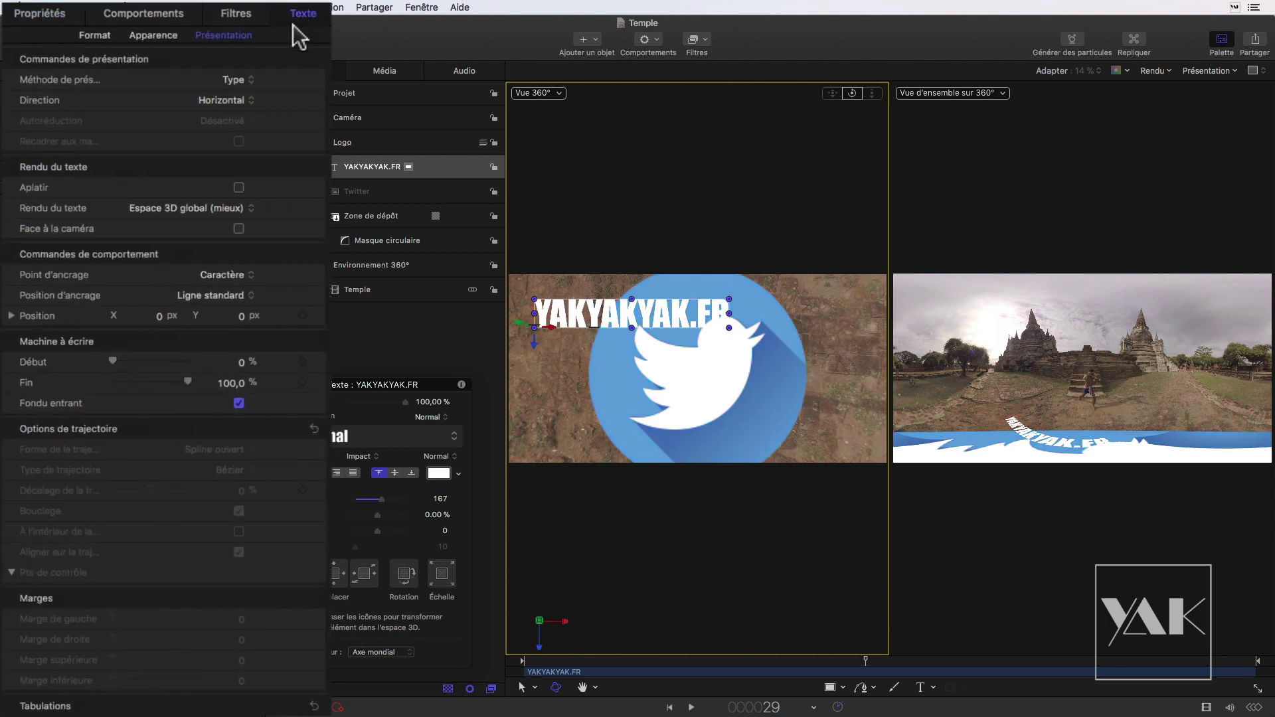
{"action": "left_click", "coordinate": [234, 80]}
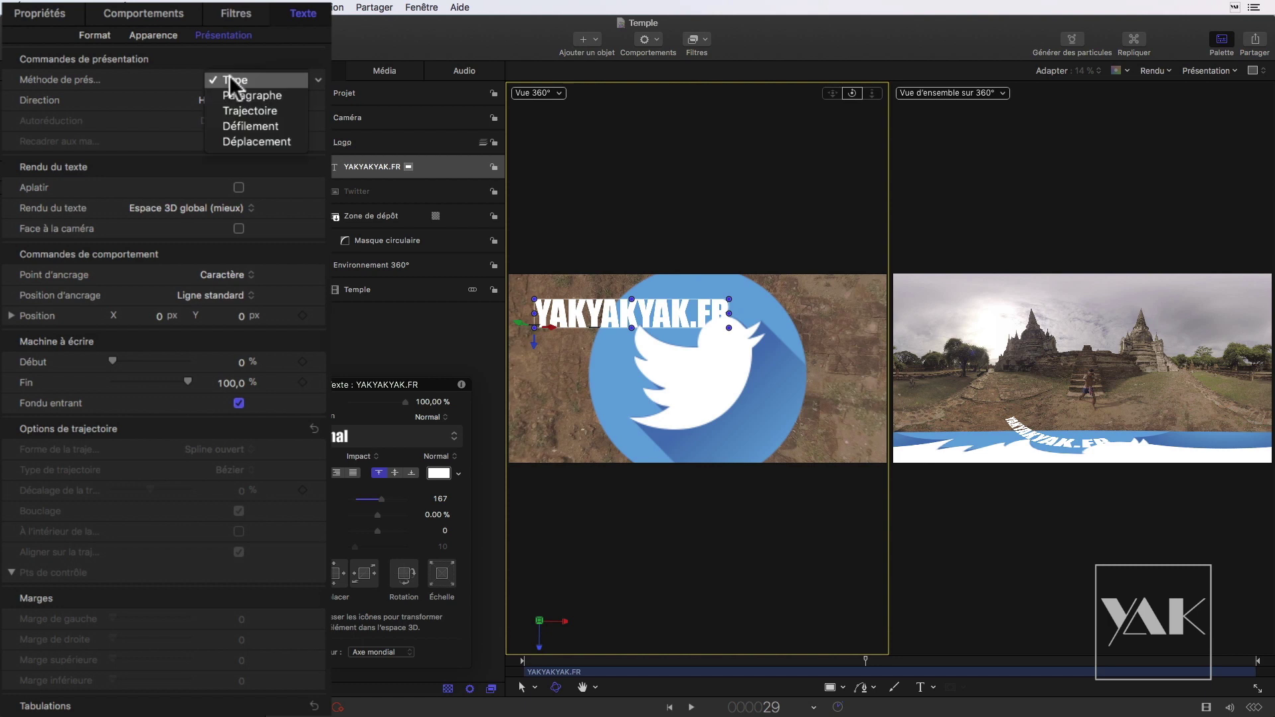
{"action": "left_click", "coordinate": [256, 111]}
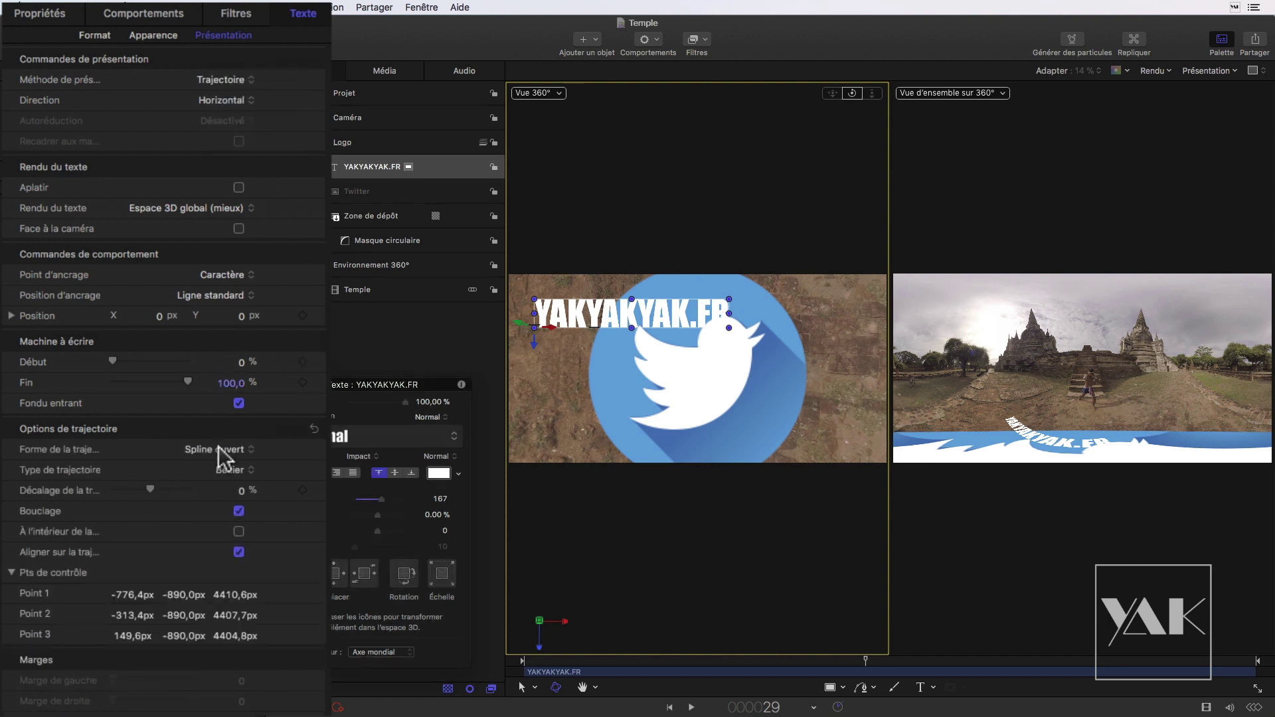
{"action": "left_click", "coordinate": [221, 450]}
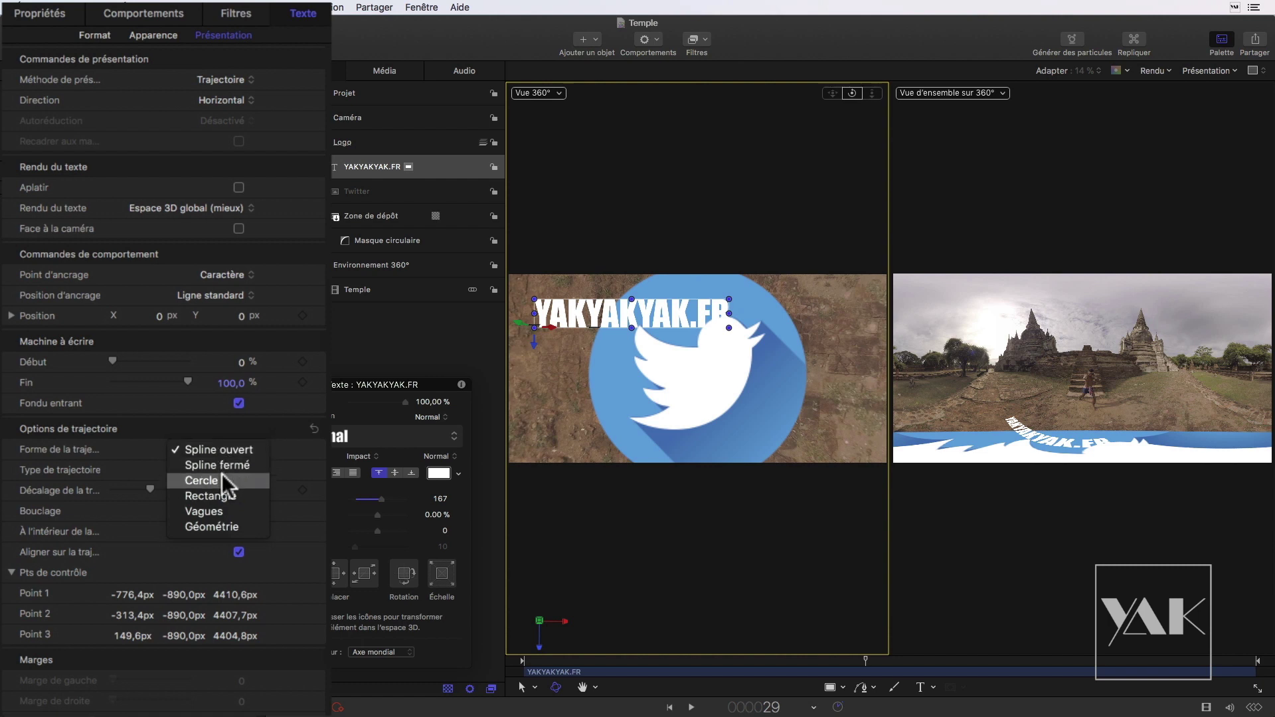
{"action": "left_click", "coordinate": [225, 481]}
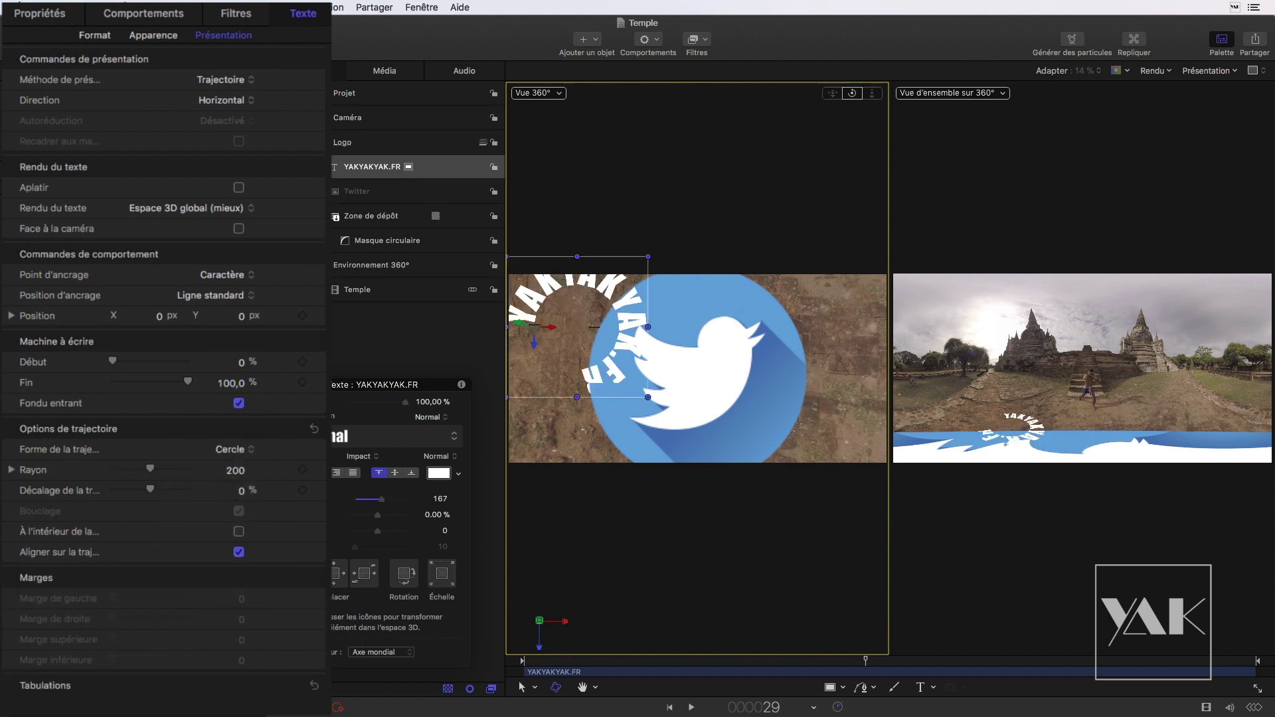
Step: Move the ring text onto the Twitter logo with radius 320 and about 50% path offset
{"action": "left_click_drag", "start_coordinate": [553, 327], "coordinate": [673, 334]}
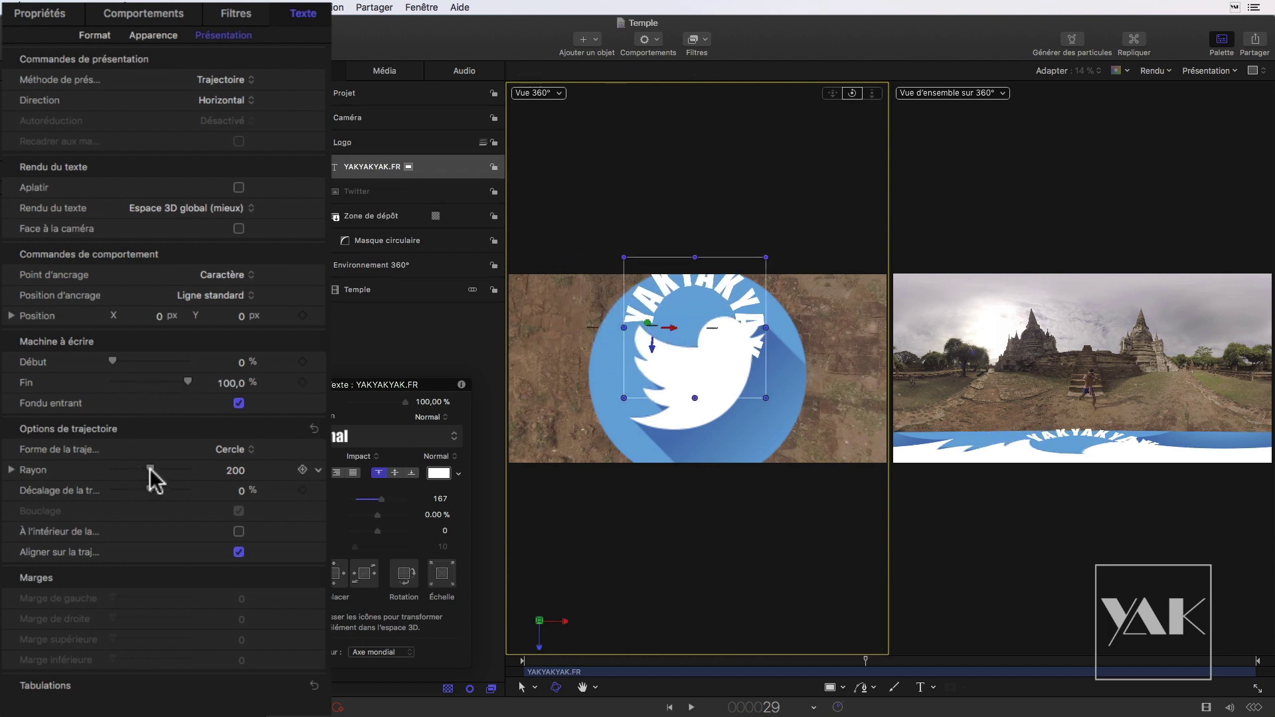
{"action": "left_click_drag", "start_coordinate": [165, 466], "coordinate": [174, 467]}
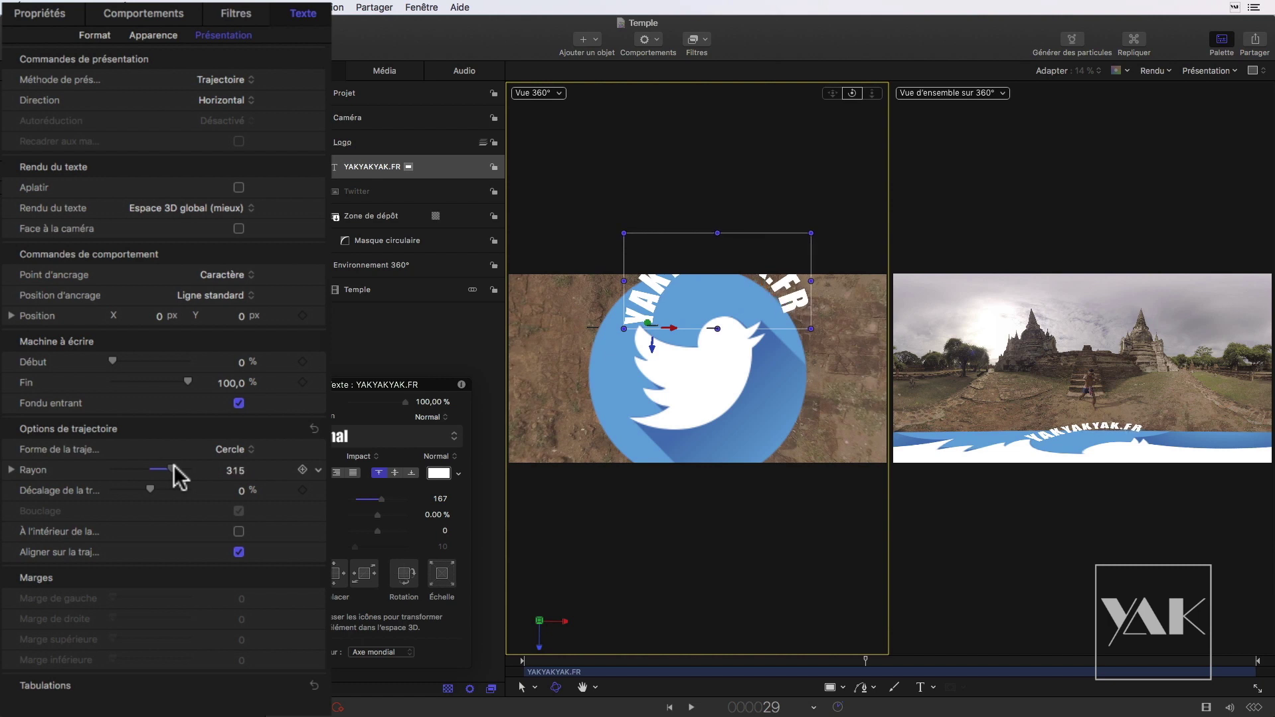
{"action": "mouse_move", "coordinate": [653, 347]}
{"action": "left_mouse_down"}
{"action": "mouse_move", "coordinate": [620, 405]}
{"action": "mouse_move", "coordinate": [650, 385]}
{"action": "mouse_move", "coordinate": [631, 397]}
{"action": "left_mouse_up"}
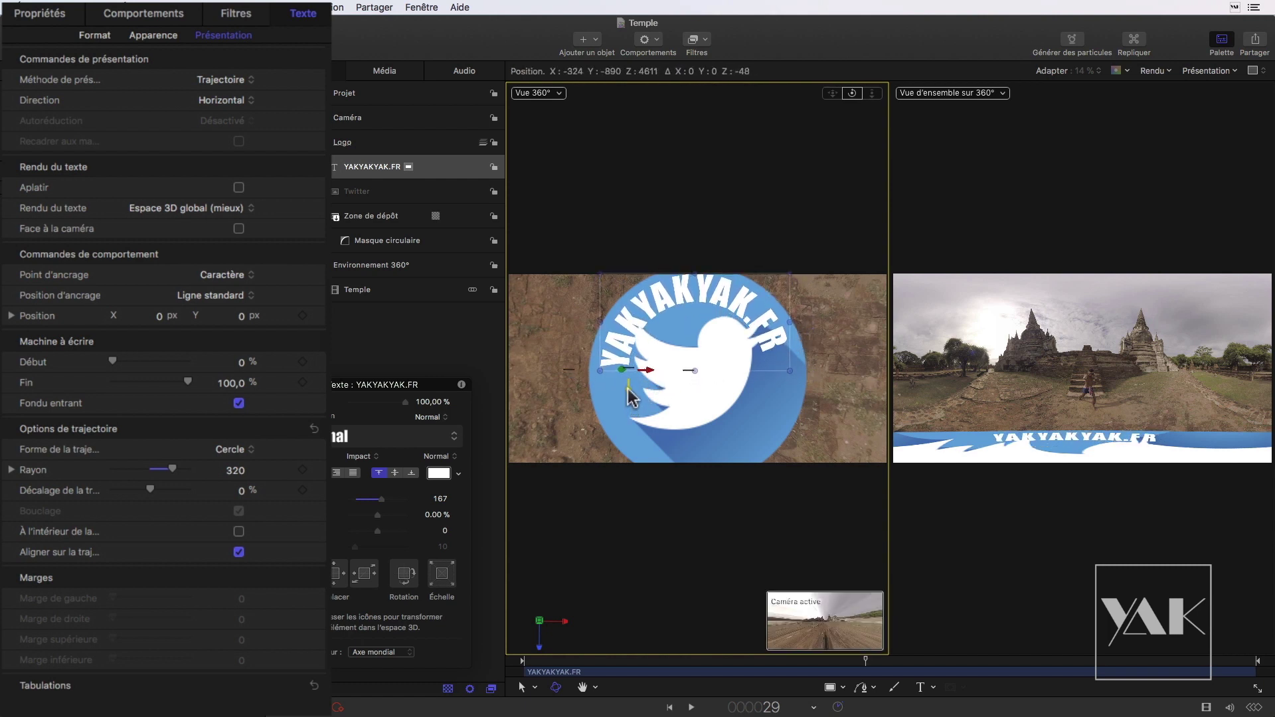
{"action": "left_click_drag", "start_coordinate": [147, 490], "coordinate": [165, 490]}
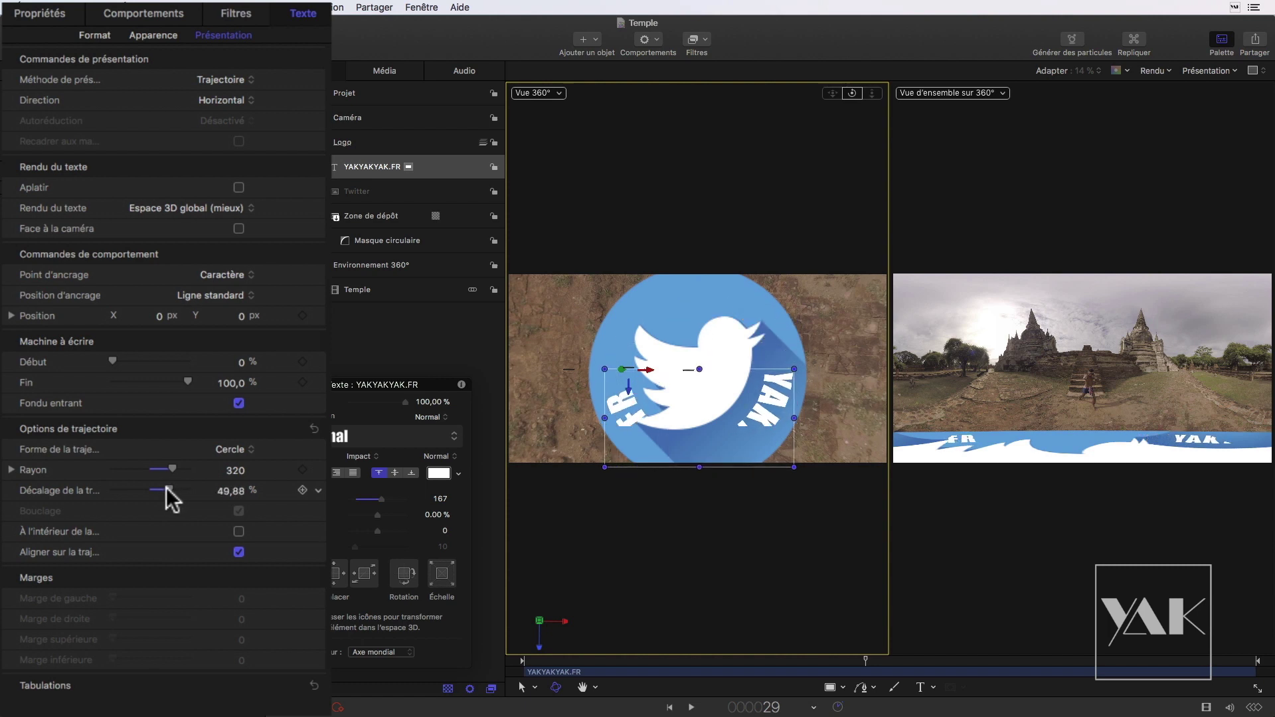
{"action": "left_click", "coordinate": [358, 214]}
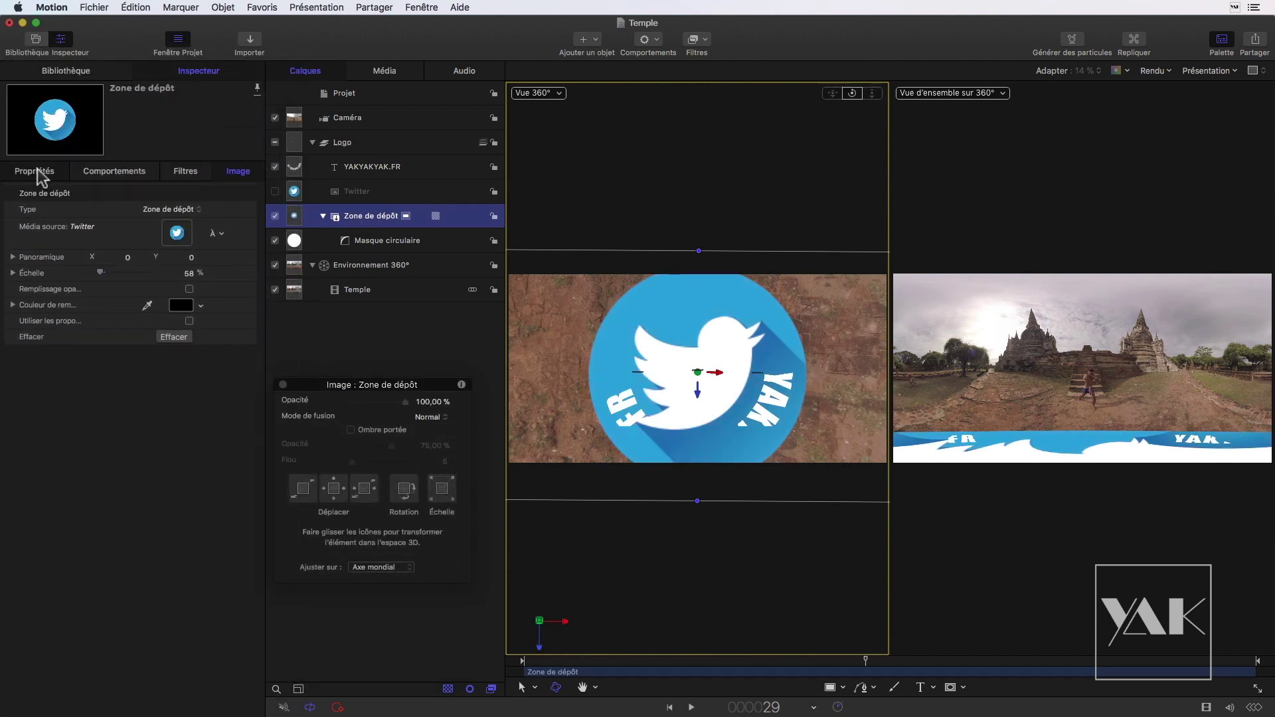
Step: Shrink the ring text to size 130 at Y -861, Z 4646.03 around the logo's edge
{"action": "left_click", "coordinate": [41, 176]}
{"action": "left_click_drag", "start_coordinate": [181, 247], "coordinate": [189, 247]}
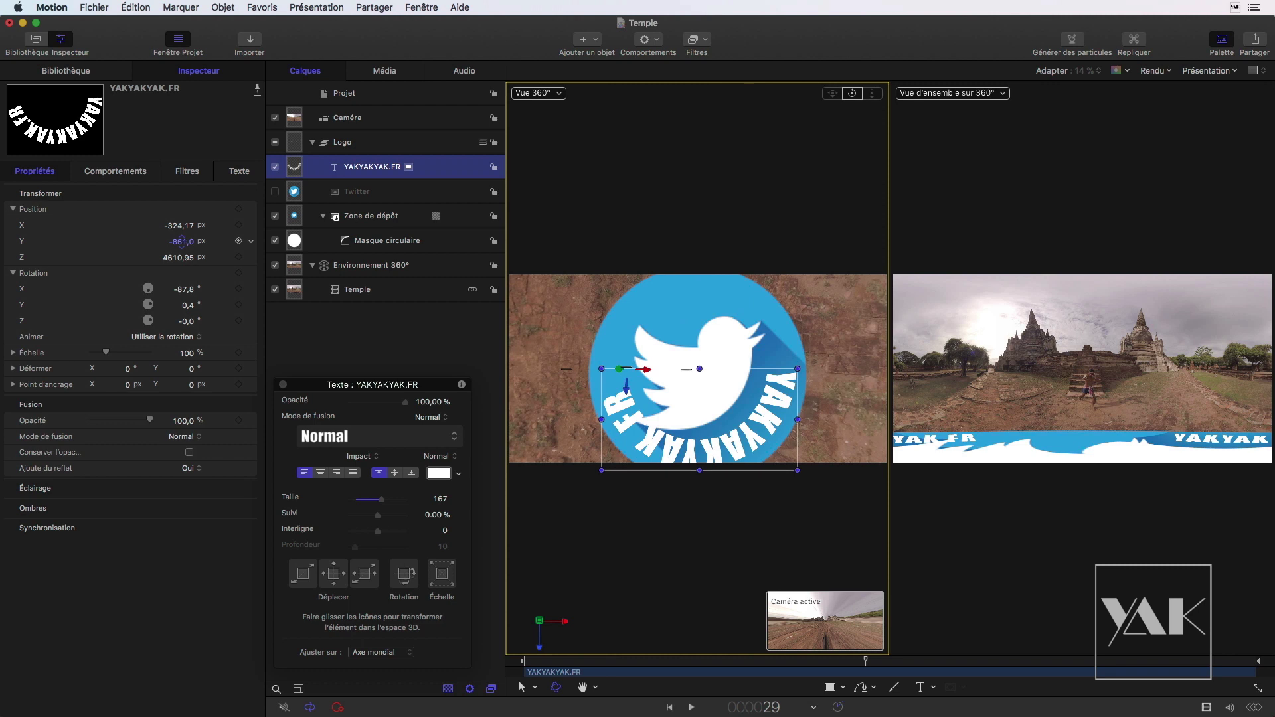
{"action": "left_click_drag", "start_coordinate": [626, 388], "coordinate": [626, 392]}
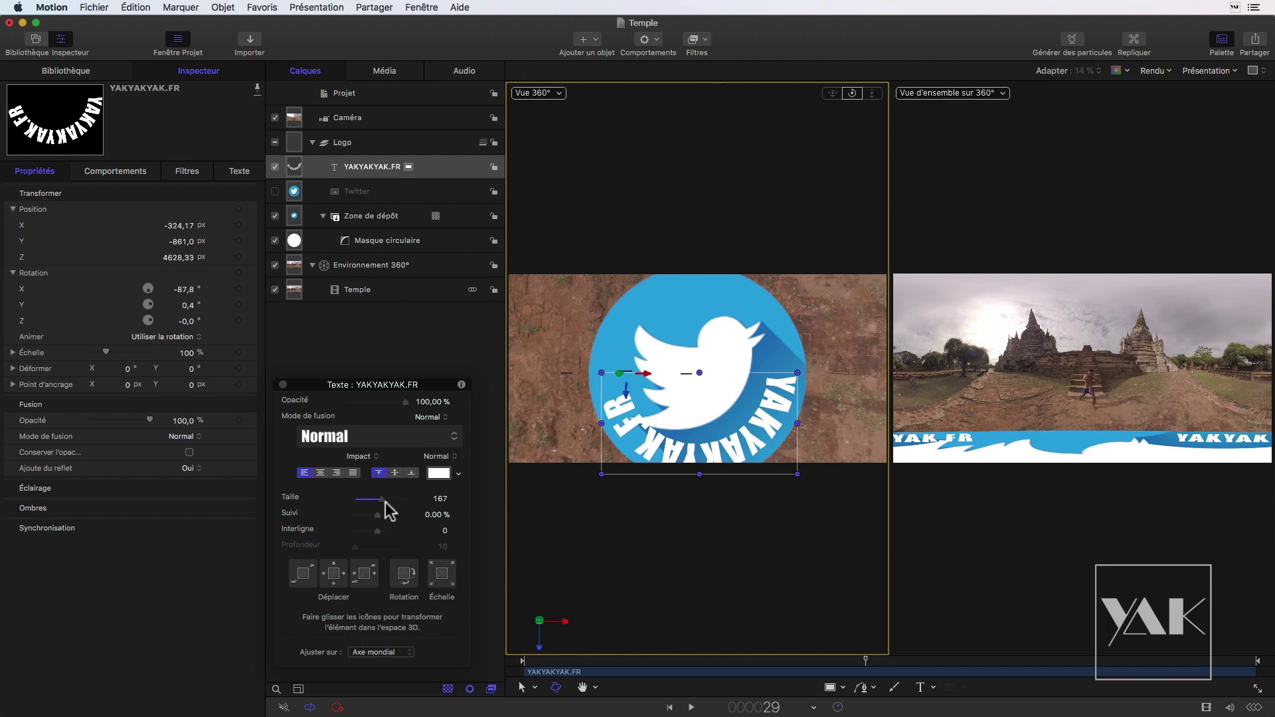
{"action": "left_click_drag", "start_coordinate": [380, 500], "coordinate": [373, 508]}
{"action": "left_click_drag", "start_coordinate": [626, 398], "coordinate": [625, 394]}
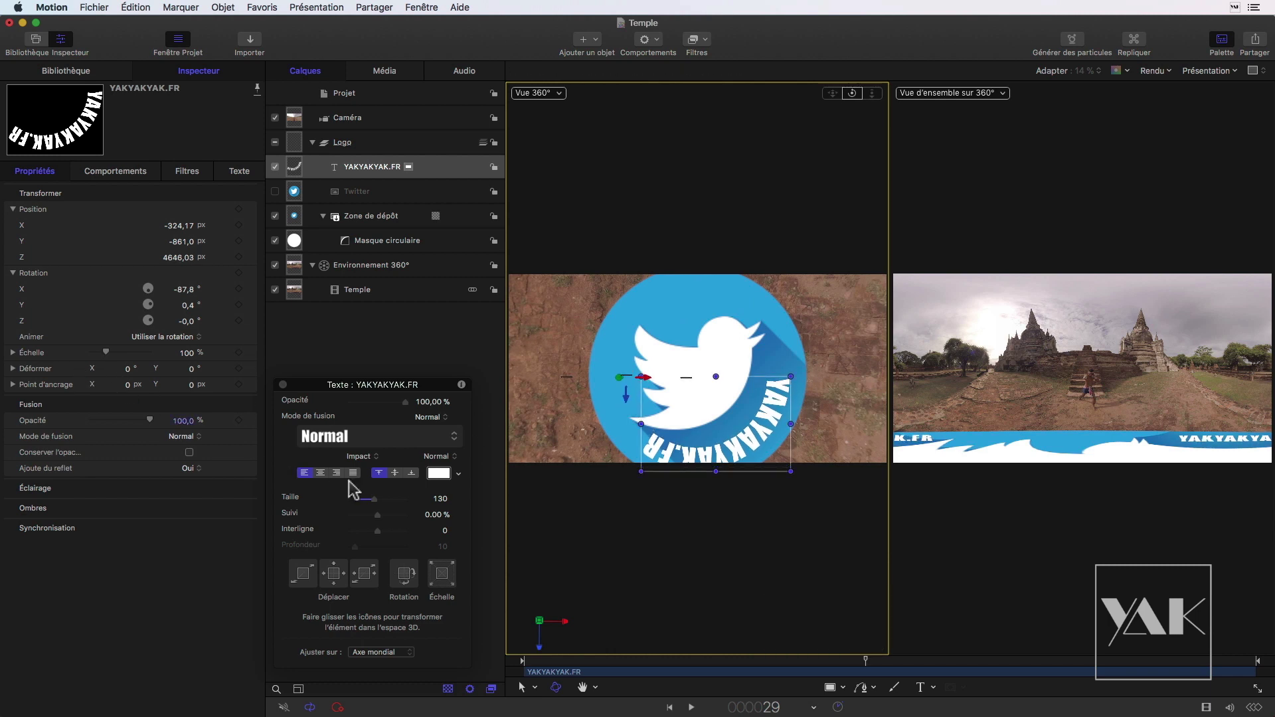
Step: Set the ring text's path offset to 39.82% and nudge it slightly right
{"action": "left_click", "coordinate": [232, 175]}
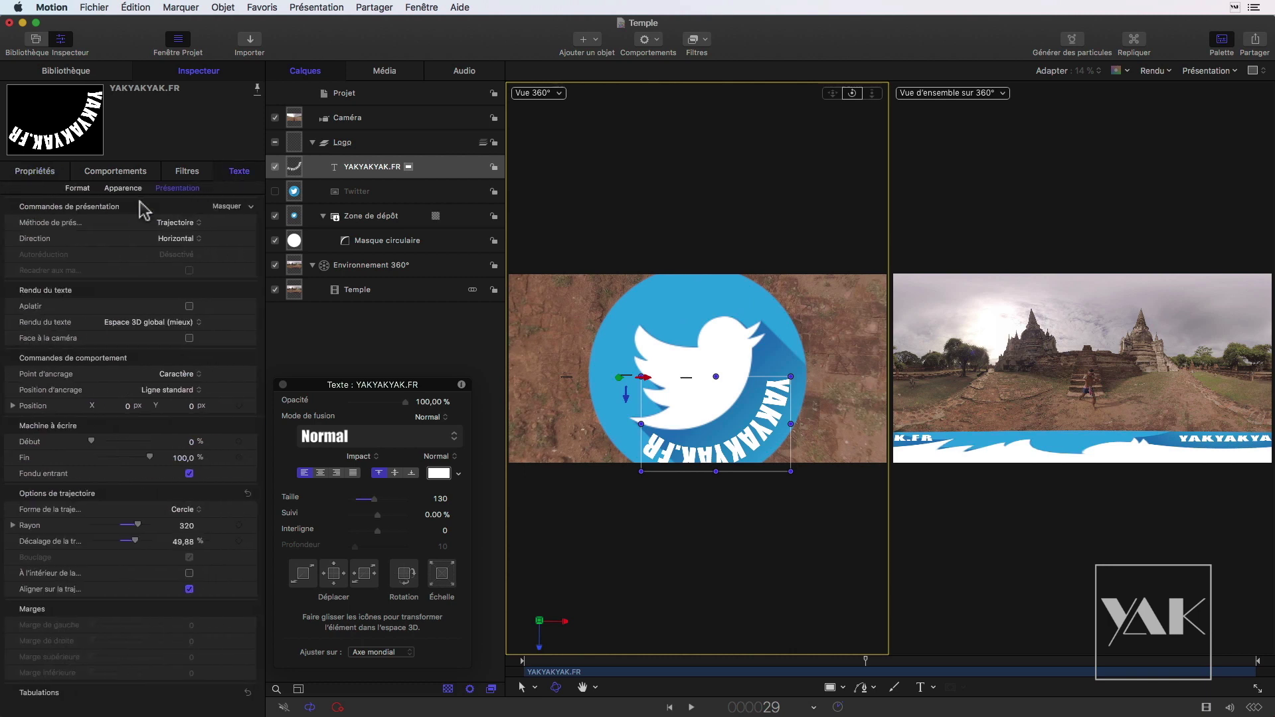
{"action": "left_click_drag", "start_coordinate": [134, 540], "coordinate": [133, 544]}
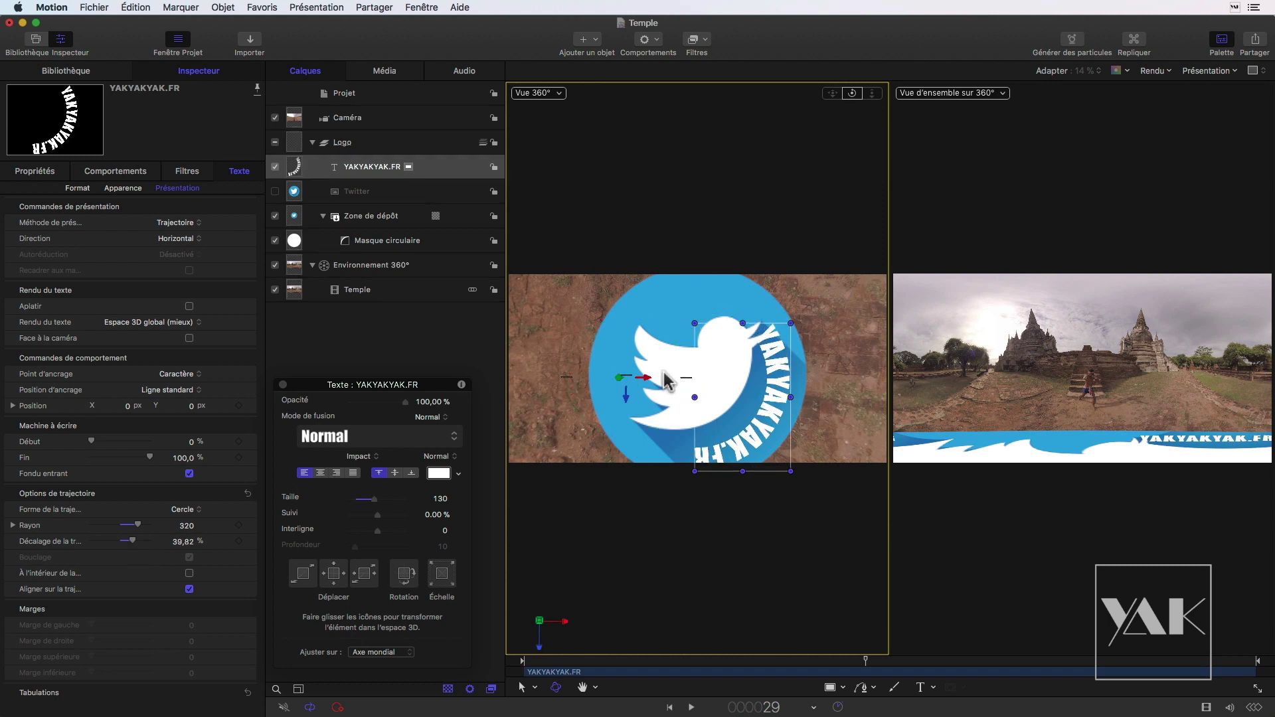
{"action": "mouse_move", "coordinate": [650, 380]}
{"action": "left_mouse_down"}
{"action": "mouse_move", "coordinate": [697, 399]}
{"action": "mouse_move", "coordinate": [698, 366]}
{"action": "mouse_move", "coordinate": [698, 412]}
{"action": "mouse_move", "coordinate": [698, 398]}
{"action": "left_mouse_up"}
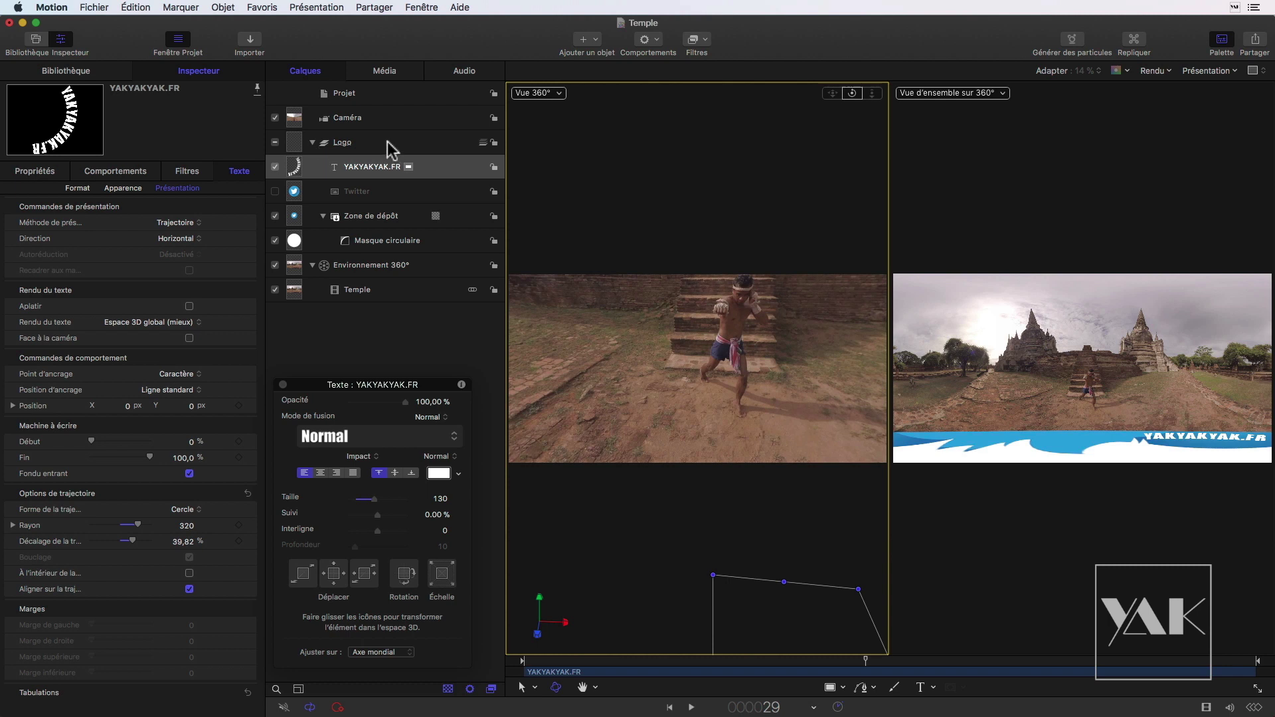
Step: Collapse and hide the Logo group, then add a new empty group
{"action": "left_click", "coordinate": [313, 143]}
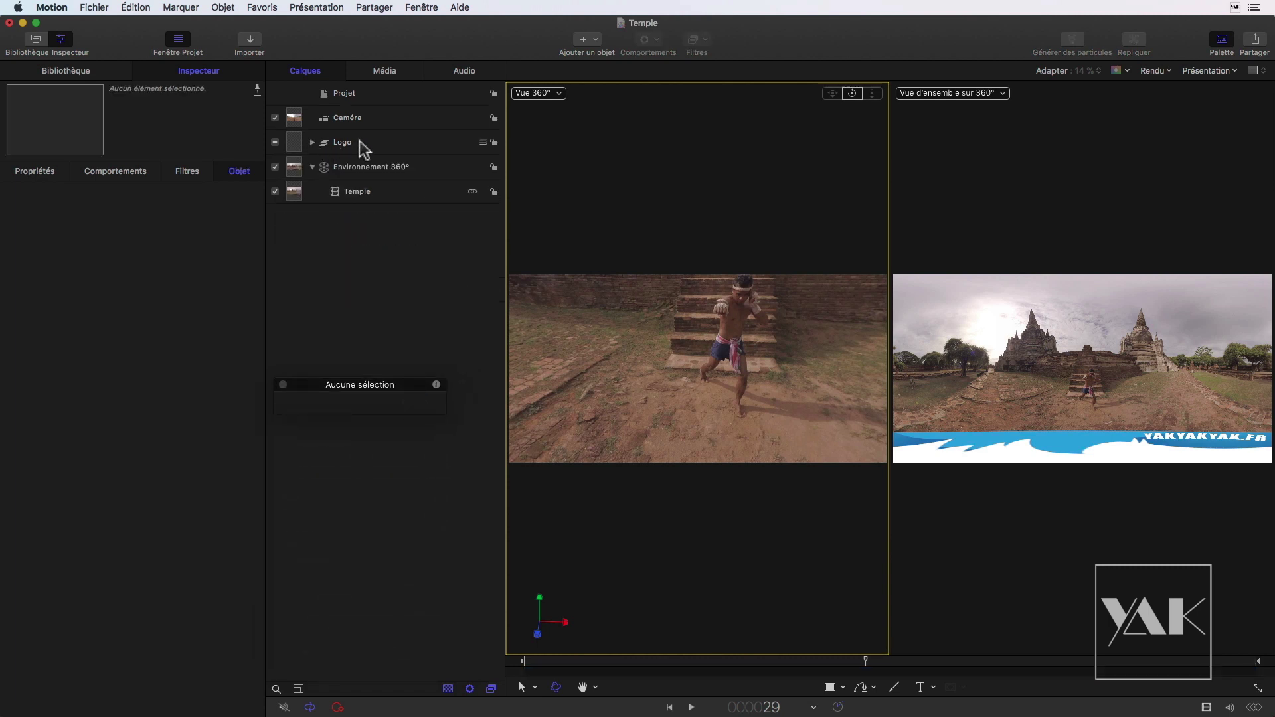
{"action": "left_click", "coordinate": [275, 143]}
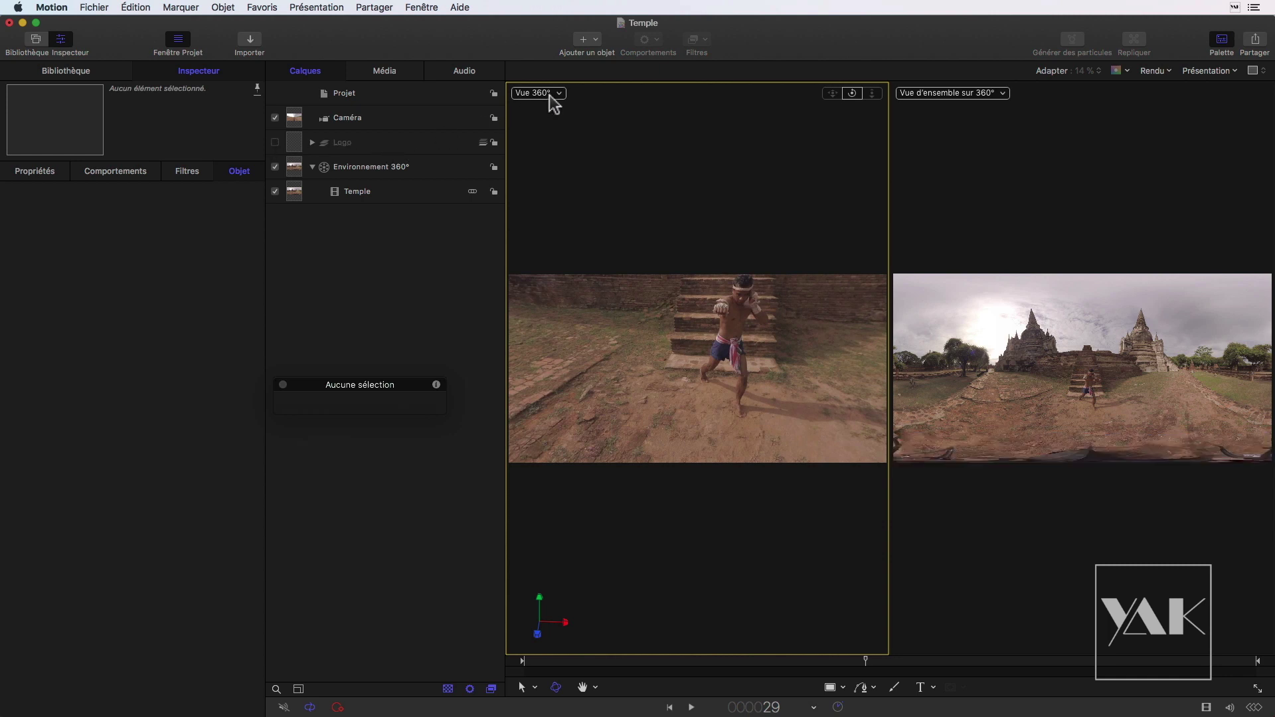
{"action": "left_click", "coordinate": [600, 51]}
{"action": "left_click", "coordinate": [601, 58]}
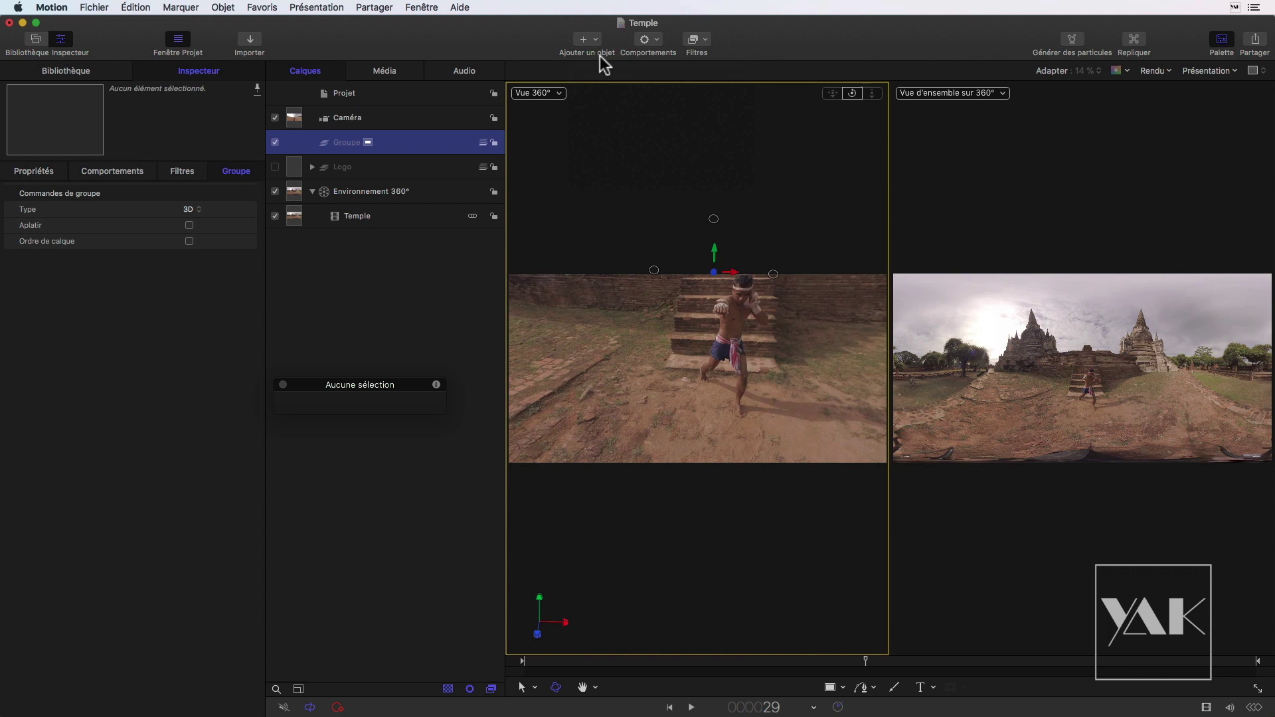
Step: Name the new group PATCH and tilt the 360° view down to the tripod
{"action": "double_click", "coordinate": [344, 143]}
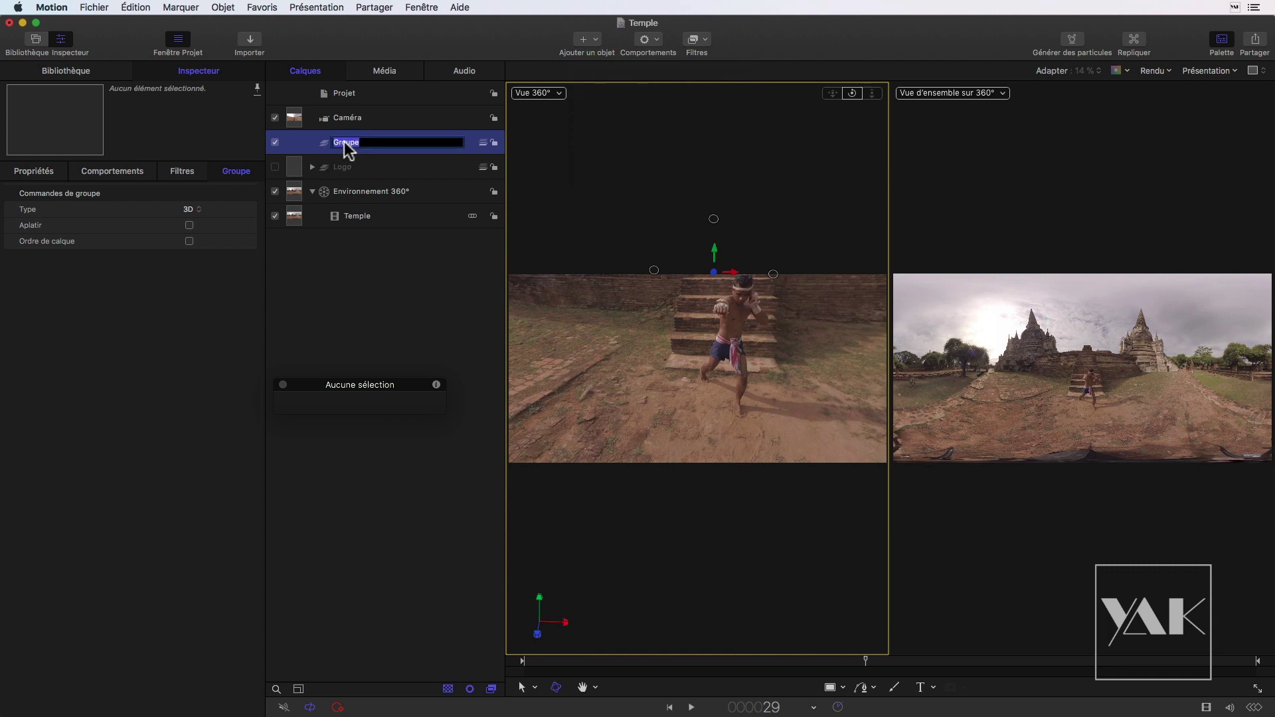
{"action": "type", "text": "PATCH"}
{"action": "key", "text": "Return"}
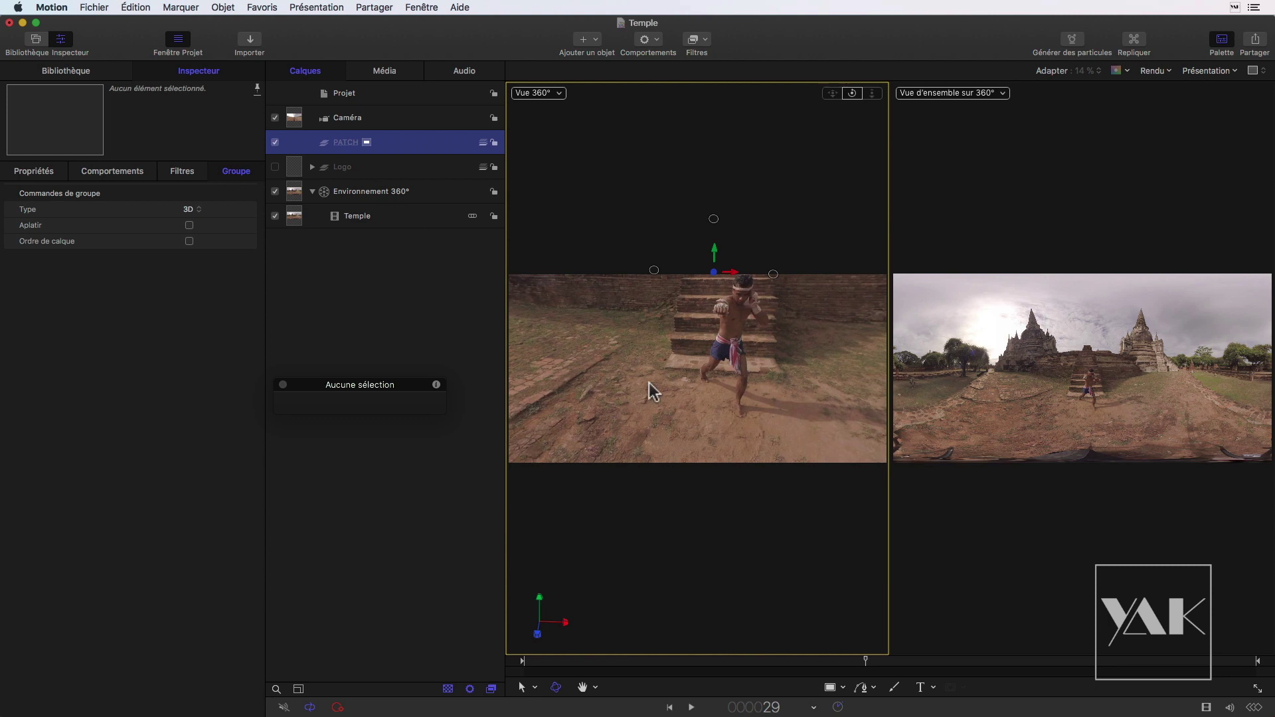
{"action": "left_click_drag", "start_coordinate": [852, 93], "coordinate": [852, 279]}
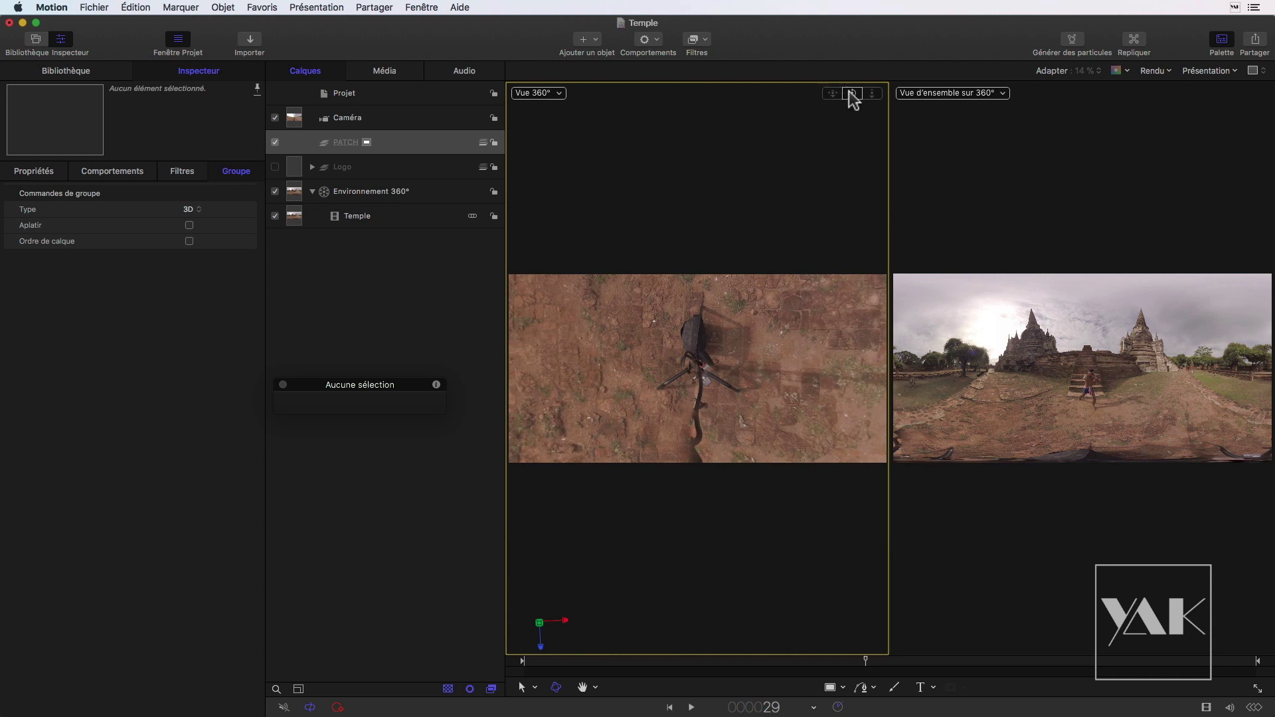
{"action": "left_click_drag", "start_coordinate": [853, 93], "coordinate": [838, 226]}
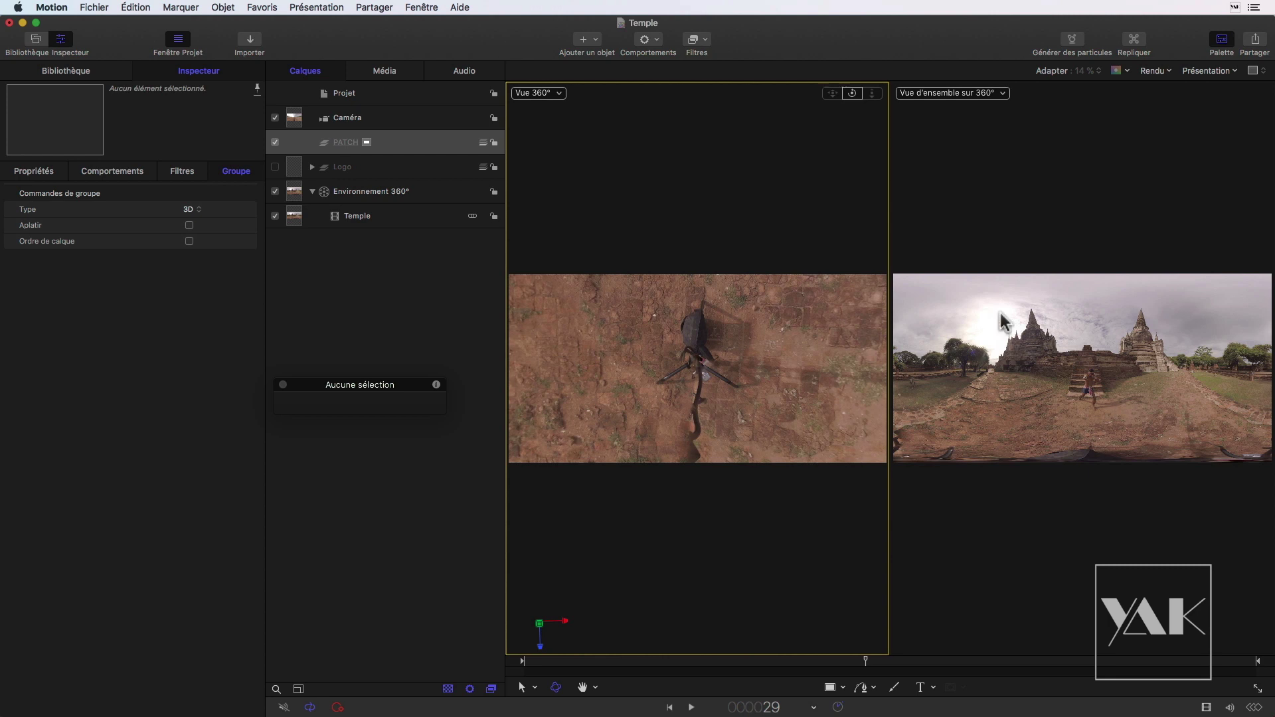
Step: Import Temple.mp4 as a flat, non-360° clip named Temple 1 into PATCH
{"action": "left_click", "coordinate": [410, 141]}
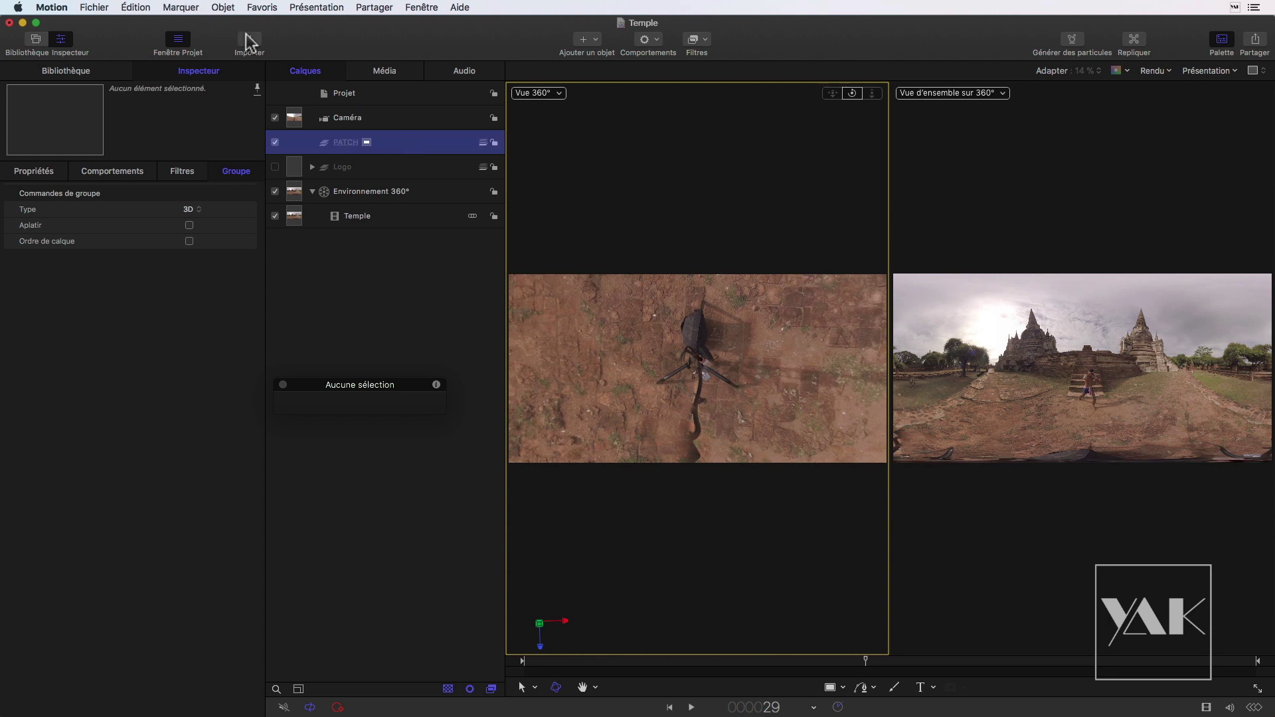
{"action": "left_click", "coordinate": [249, 43]}
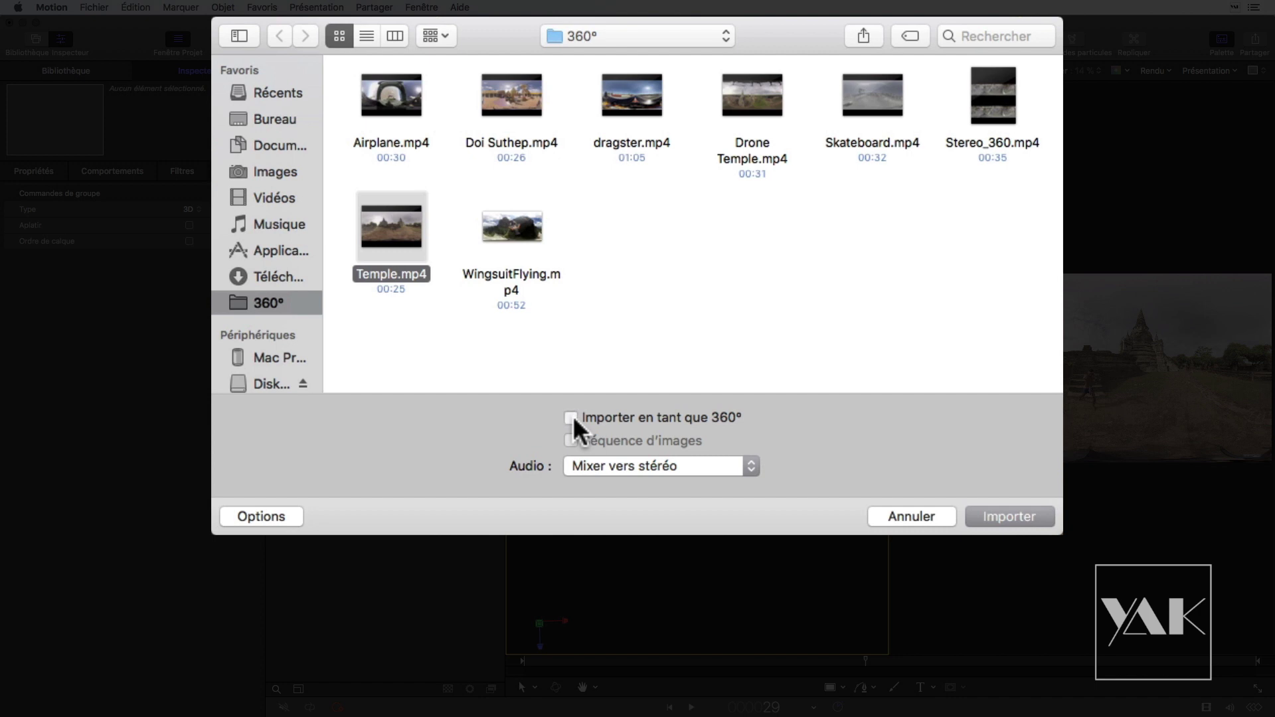
{"action": "left_click", "coordinate": [1000, 517]}
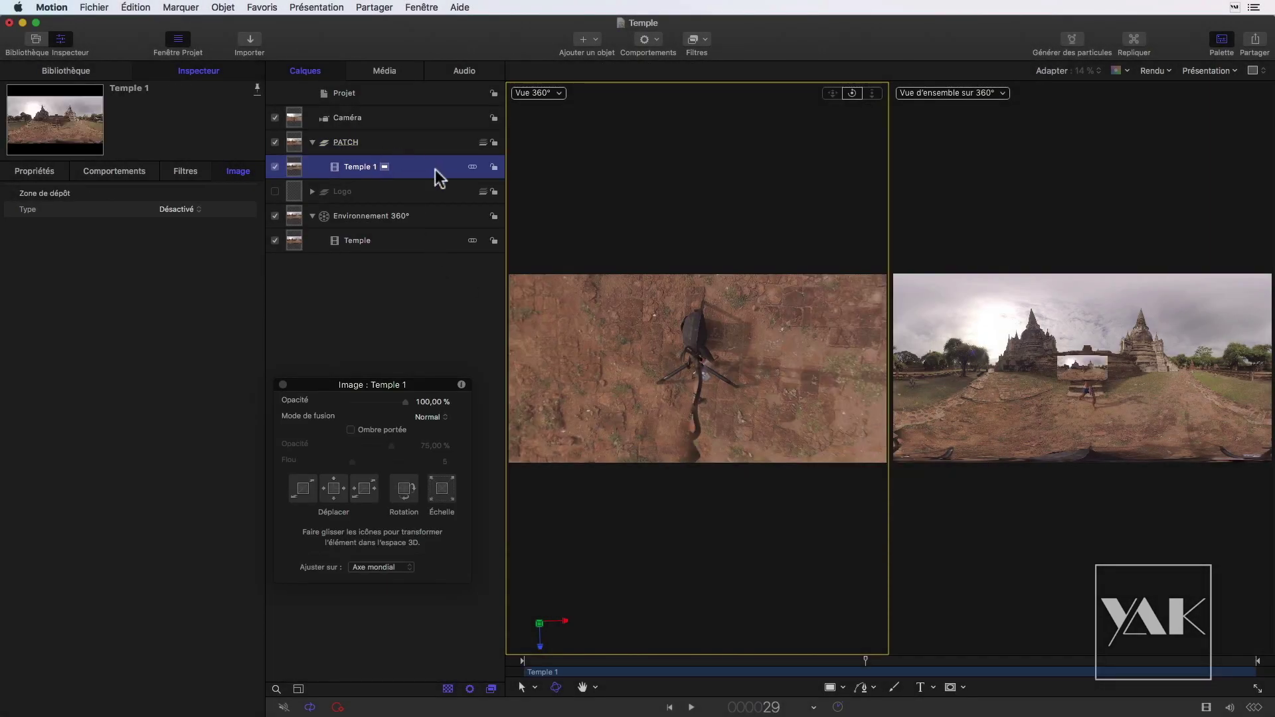
{"action": "left_click", "coordinate": [856, 92]}
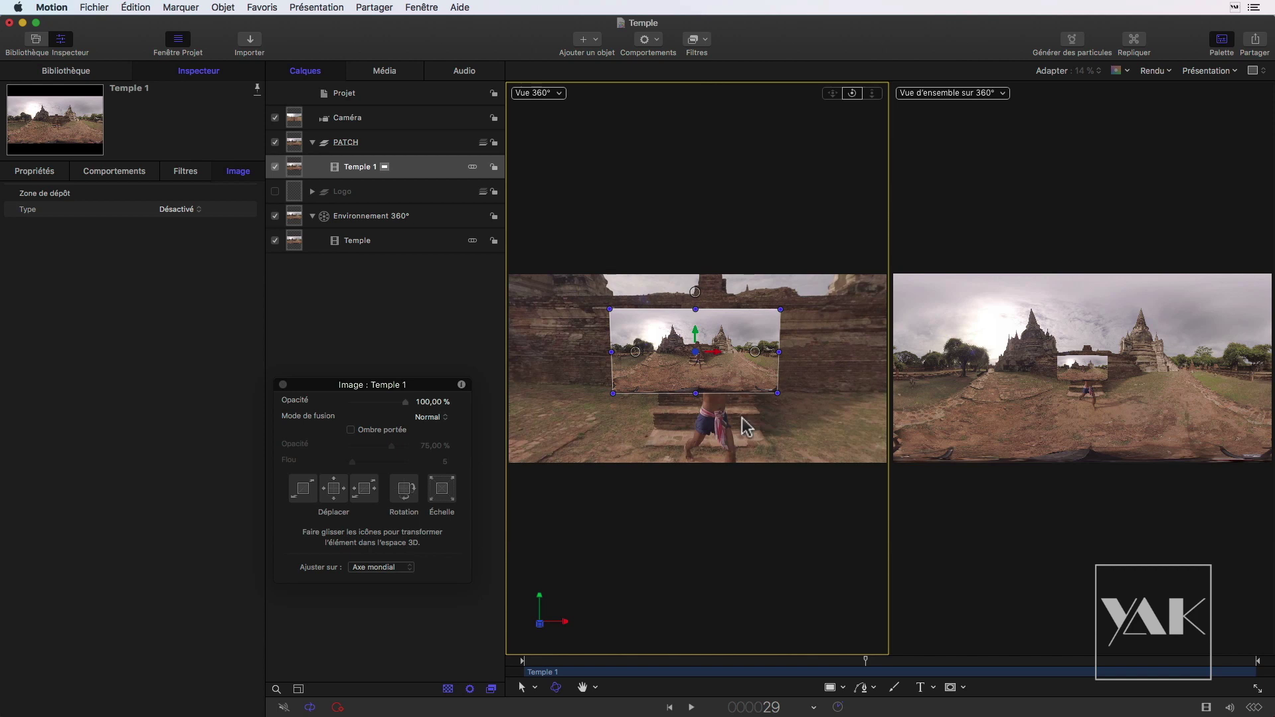
Step: Lay Temple 1 flat with X rotation -90°, Position Y -900 and Z 4022.98
{"action": "mouse_move", "coordinate": [852, 92]}
{"action": "left_mouse_down"}
{"action": "mouse_move", "coordinate": [852, 133]}
{"action": "mouse_move", "coordinate": [853, 100]}
{"action": "left_mouse_up"}
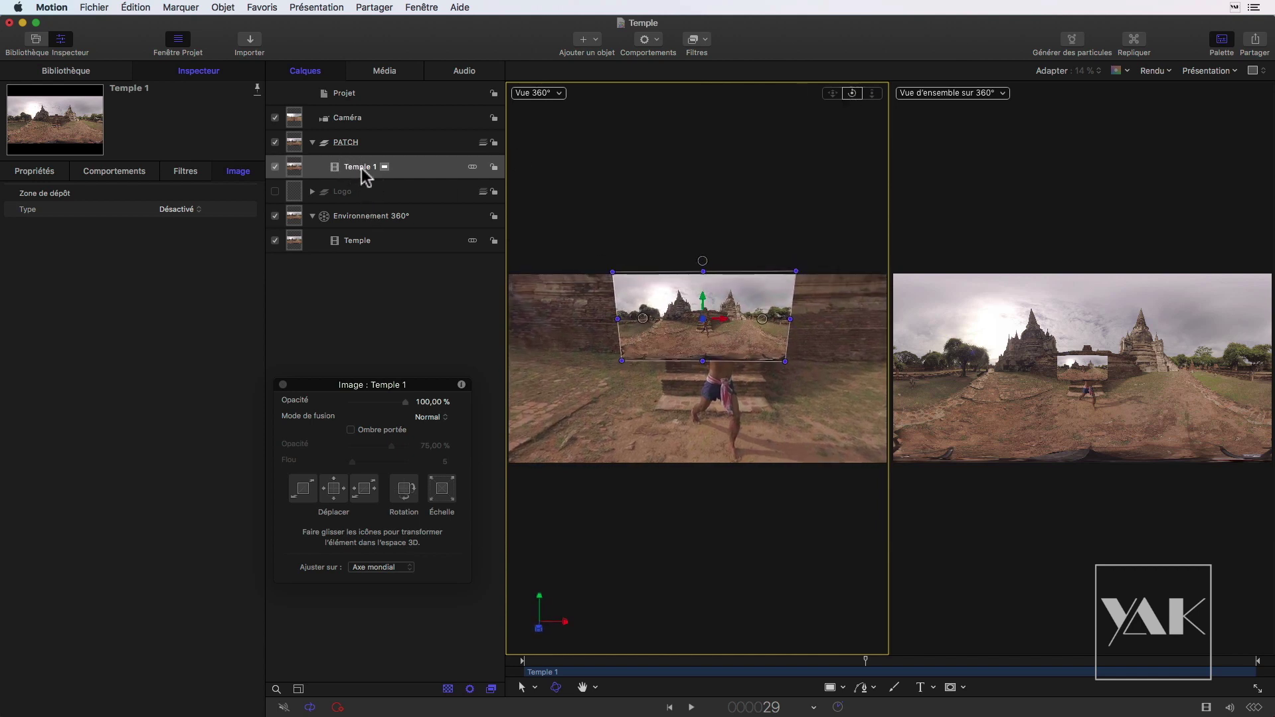
{"action": "left_click", "coordinate": [26, 174]}
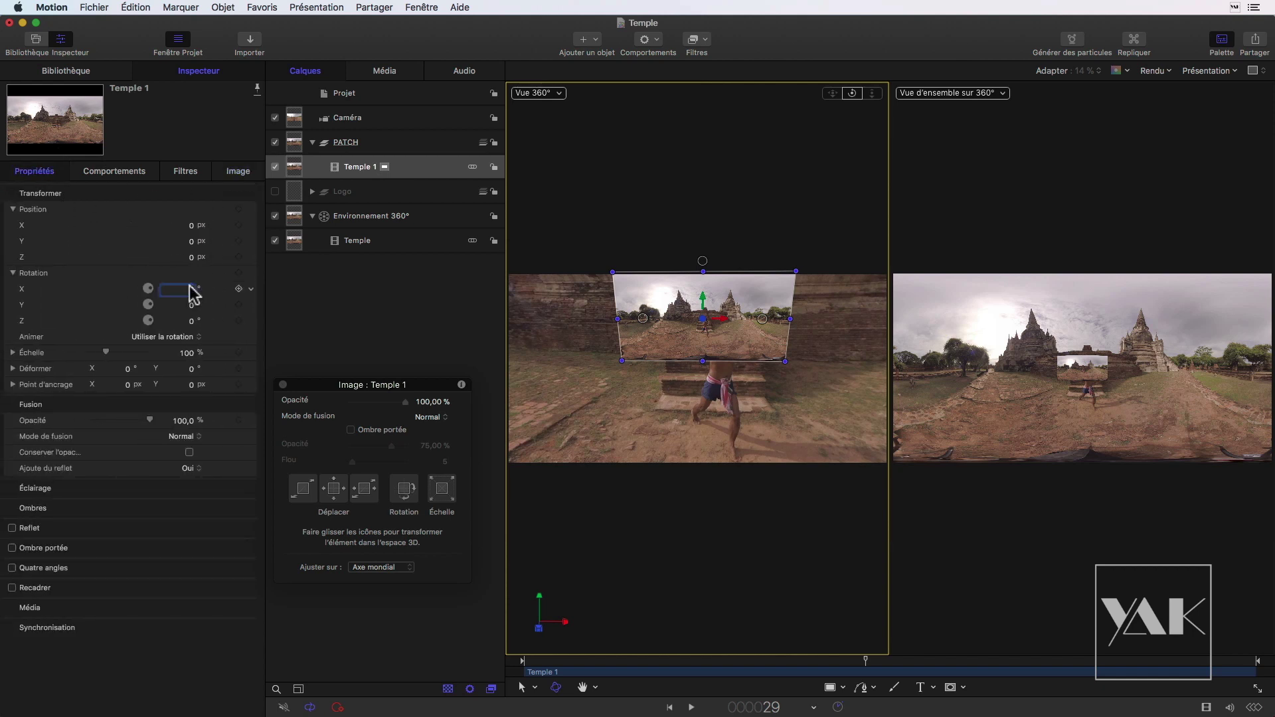
{"action": "type", "text": "-90"}
{"action": "key", "text": "Return"}
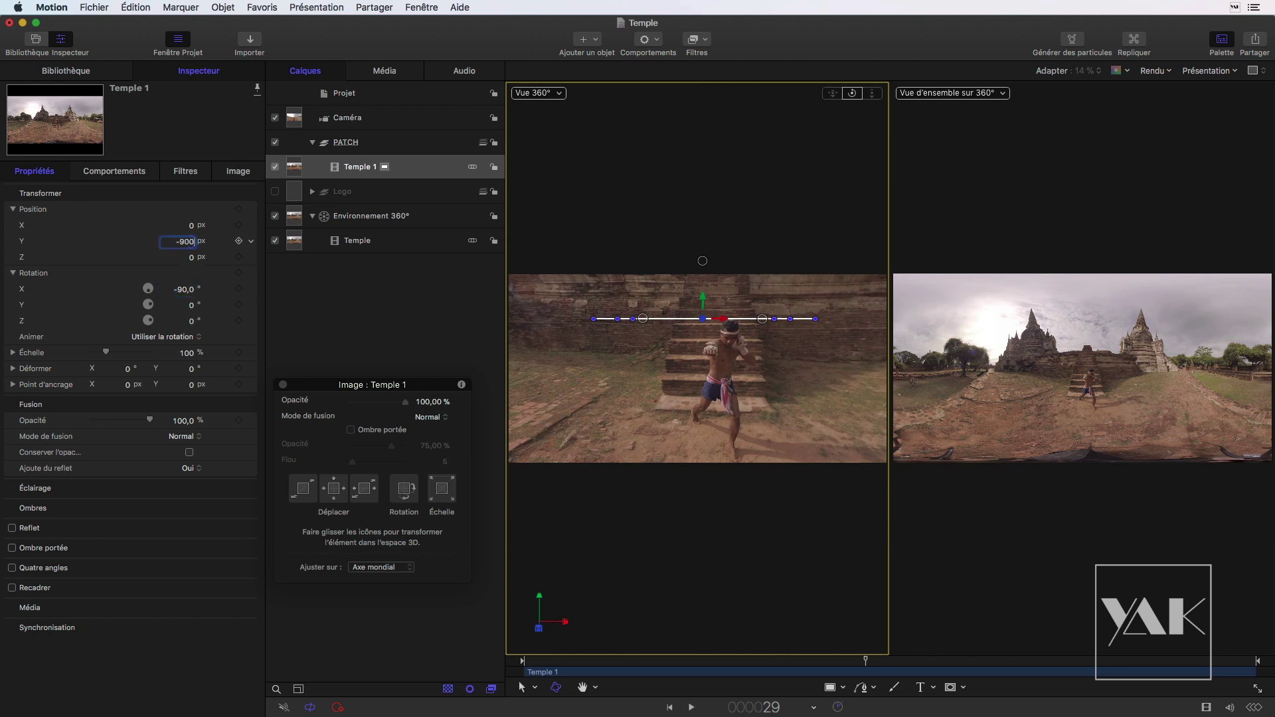
{"action": "key", "text": "Return"}
{"action": "mouse_move", "coordinate": [703, 362]}
{"action": "left_mouse_down"}
{"action": "mouse_move", "coordinate": [724, 429]}
{"action": "mouse_move", "coordinate": [312, 186]}
{"action": "left_mouse_up"}
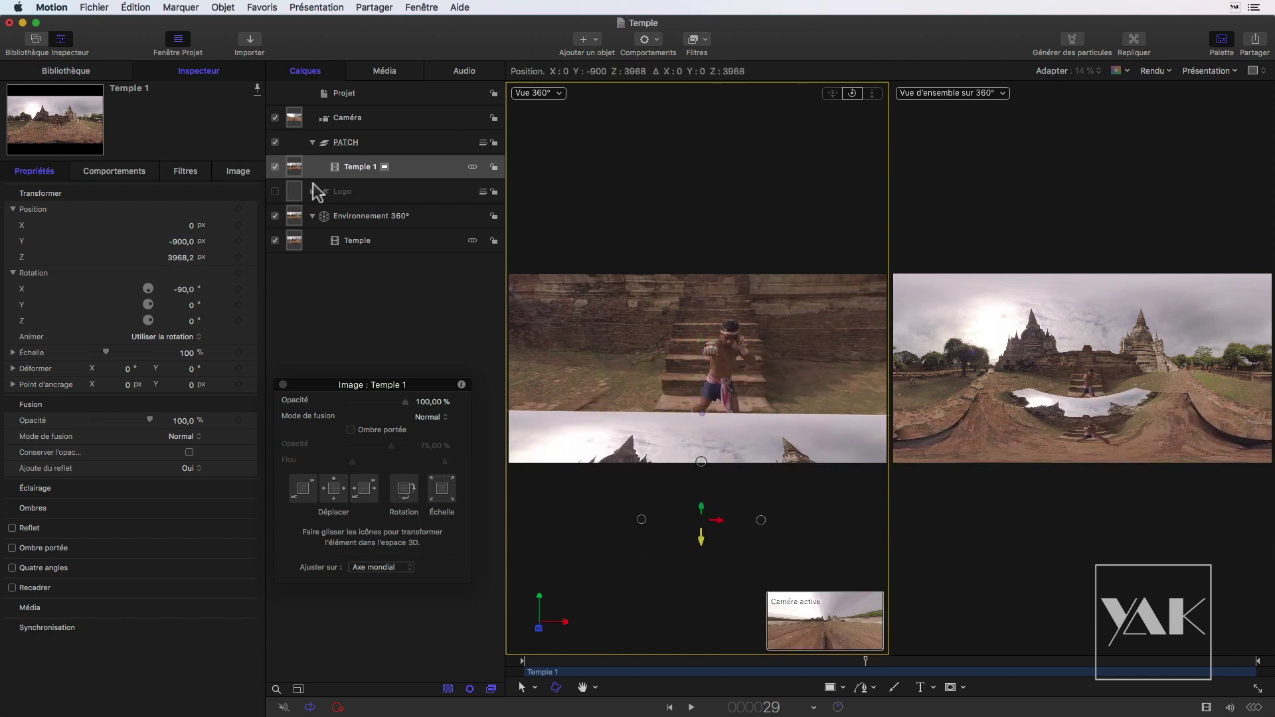
{"action": "left_click_drag", "start_coordinate": [312, 186], "coordinate": [346, 193]}
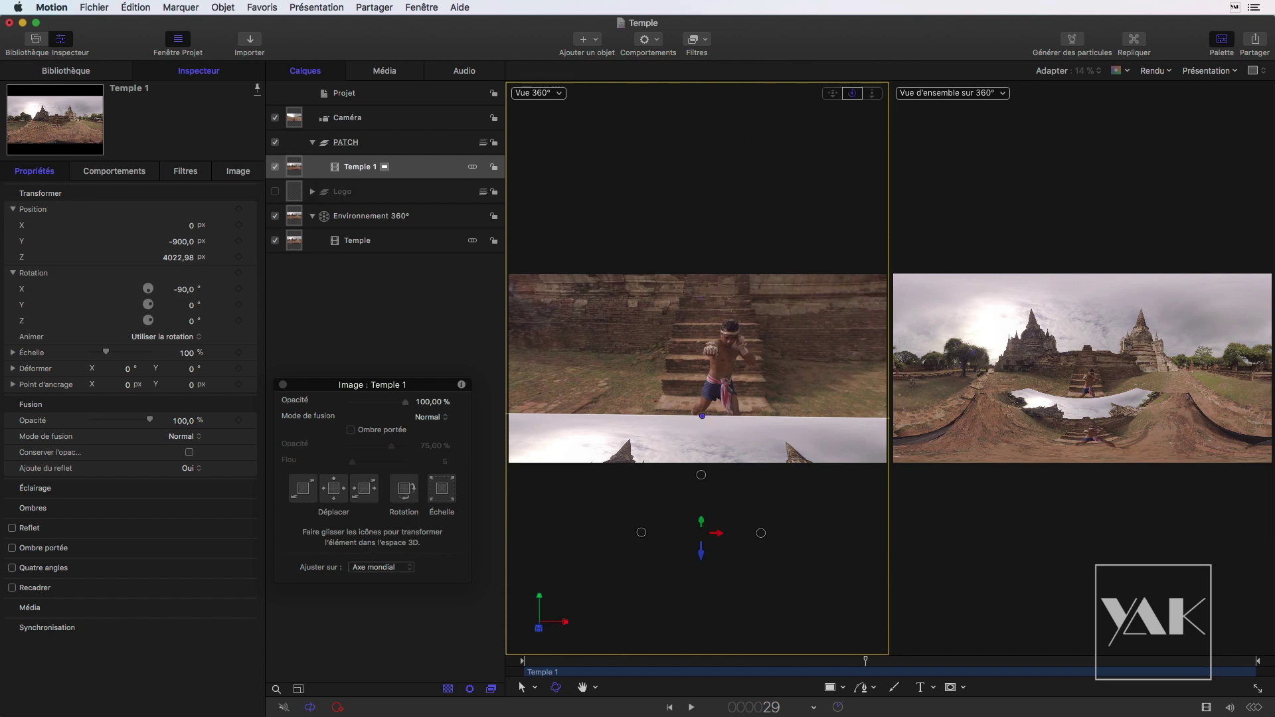
{"action": "left_click_drag", "start_coordinate": [852, 93], "coordinate": [857, 99]}
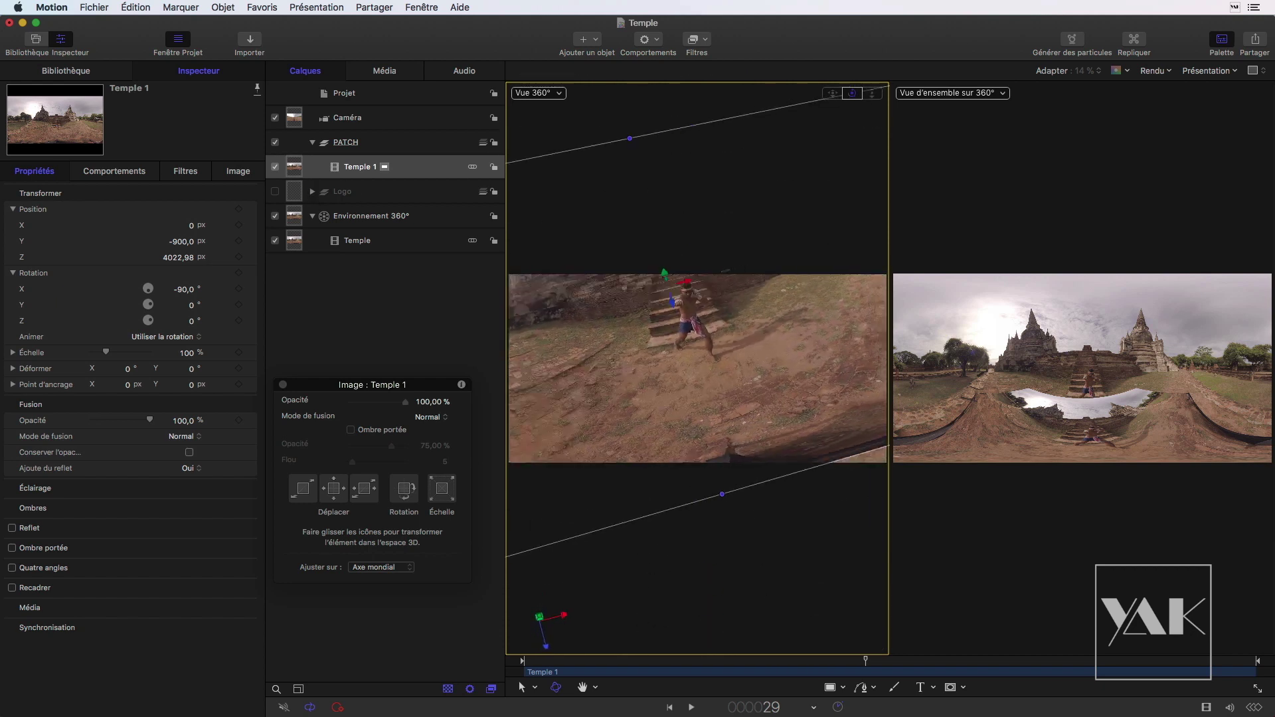
{"action": "left_click_drag", "start_coordinate": [852, 93], "coordinate": [856, 99]}
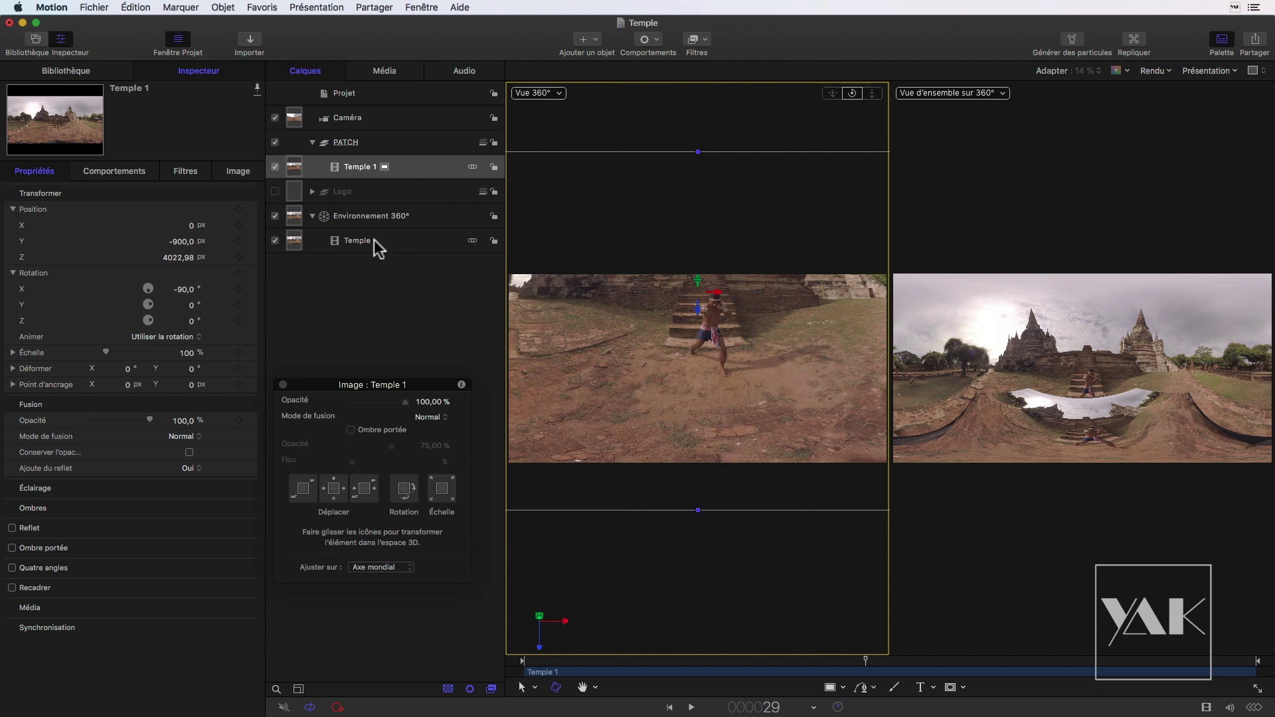
Step: Apply Réorientation 360° to Temple 1 with Inclinaison (X) 90°, shifting the view onto the tripod
{"action": "left_click", "coordinate": [429, 163]}
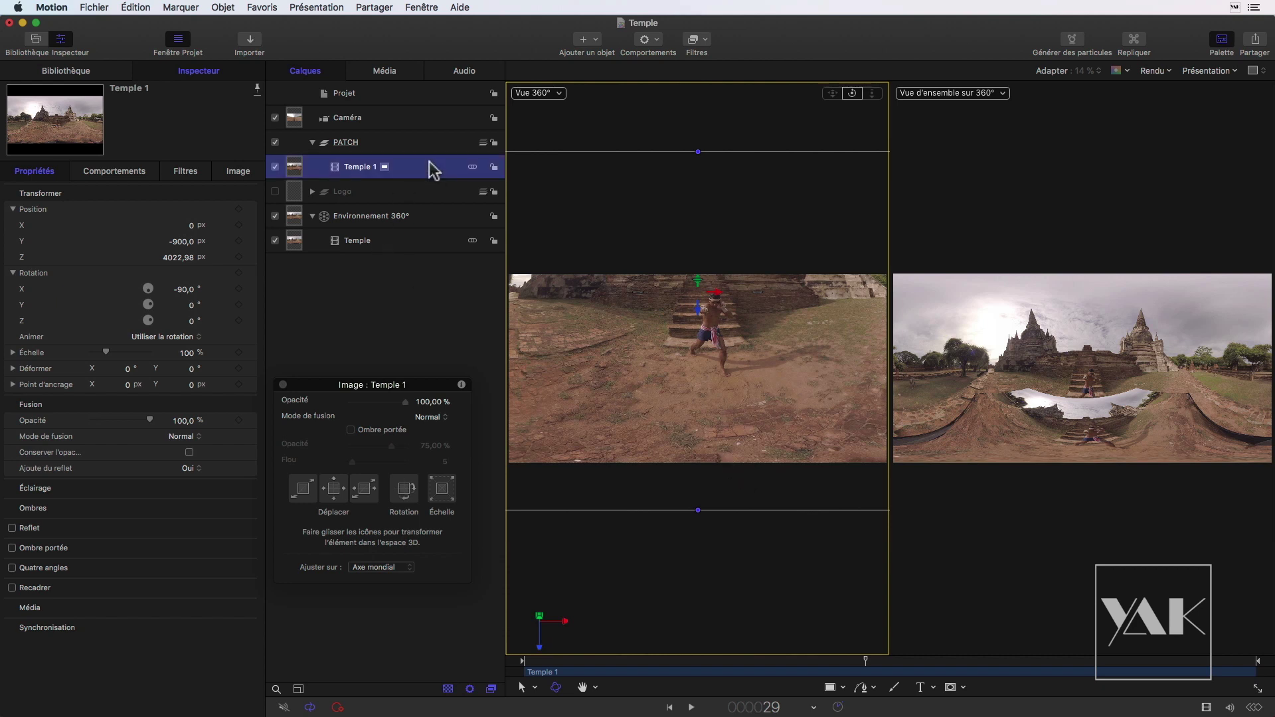
{"action": "left_click", "coordinate": [91, 71]}
{"action": "scroll", "coordinate": [44, 199], "scroll_direction": "up", "scroll_amount": 3}
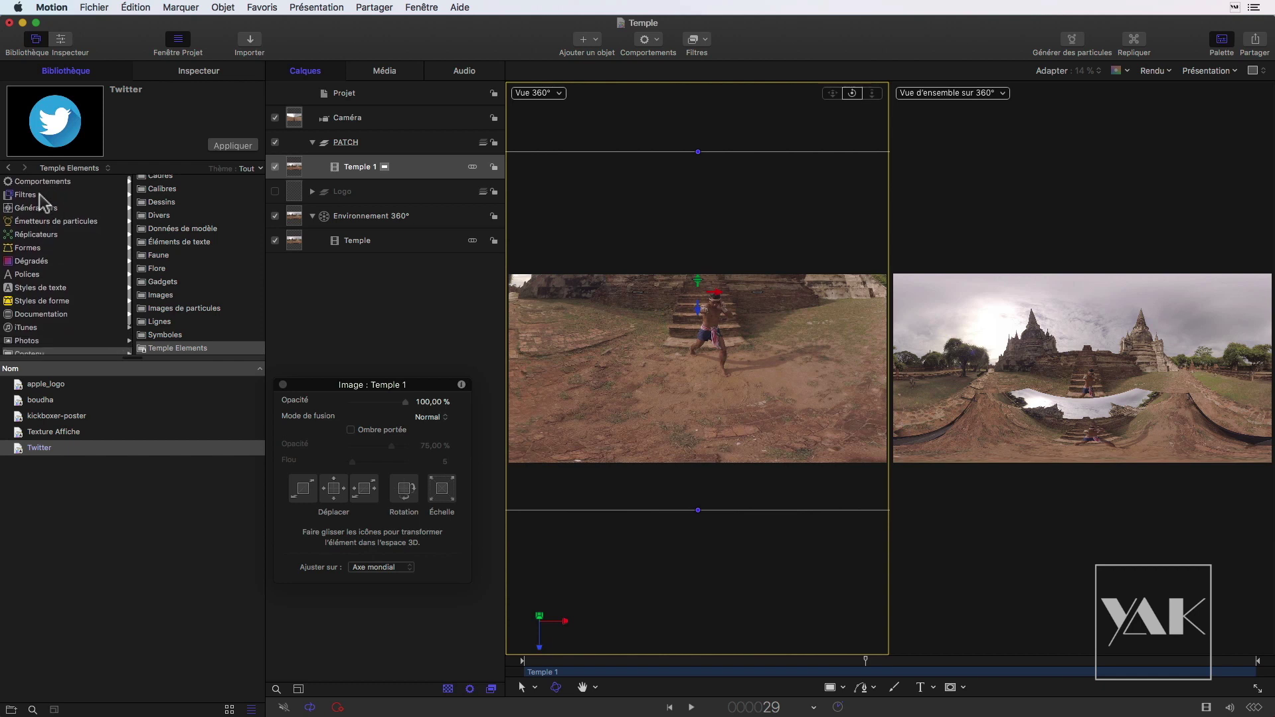
{"action": "left_click", "coordinate": [40, 195]}
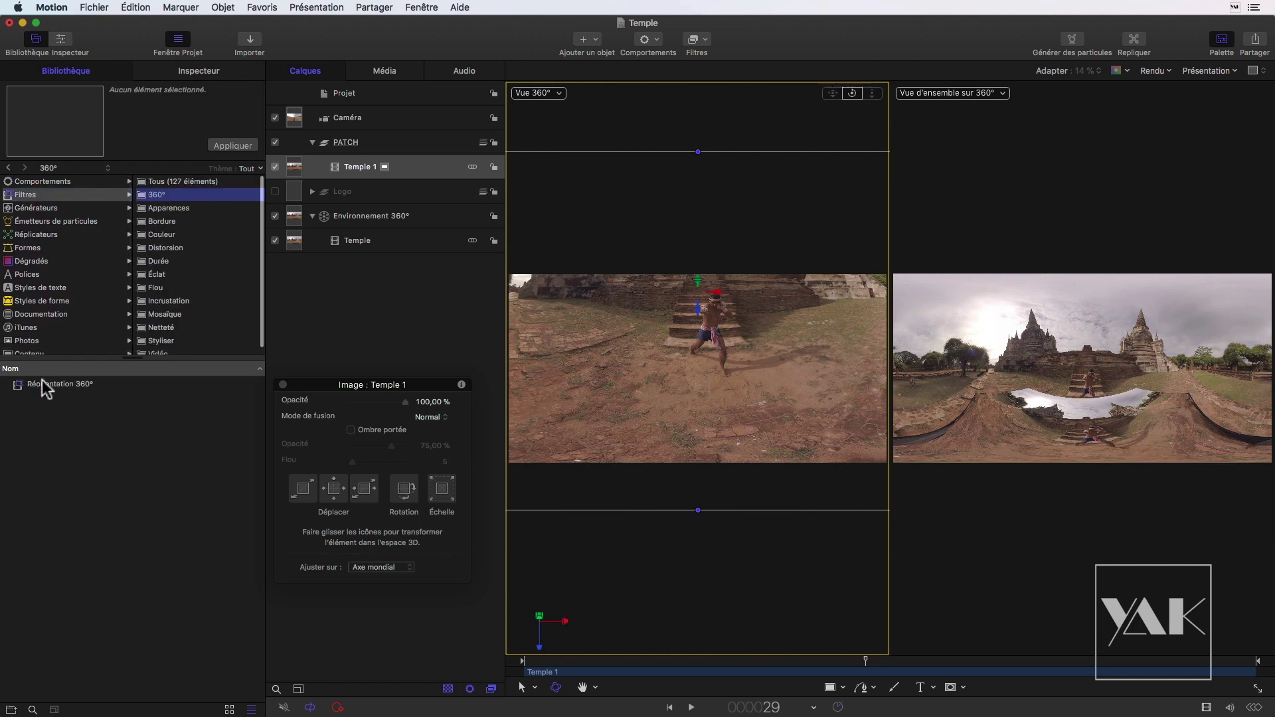
{"action": "mouse_move", "coordinate": [53, 393]}
{"action": "left_mouse_down"}
{"action": "mouse_move", "coordinate": [366, 170]}
{"action": "mouse_move", "coordinate": [409, 169]}
{"action": "left_mouse_up"}
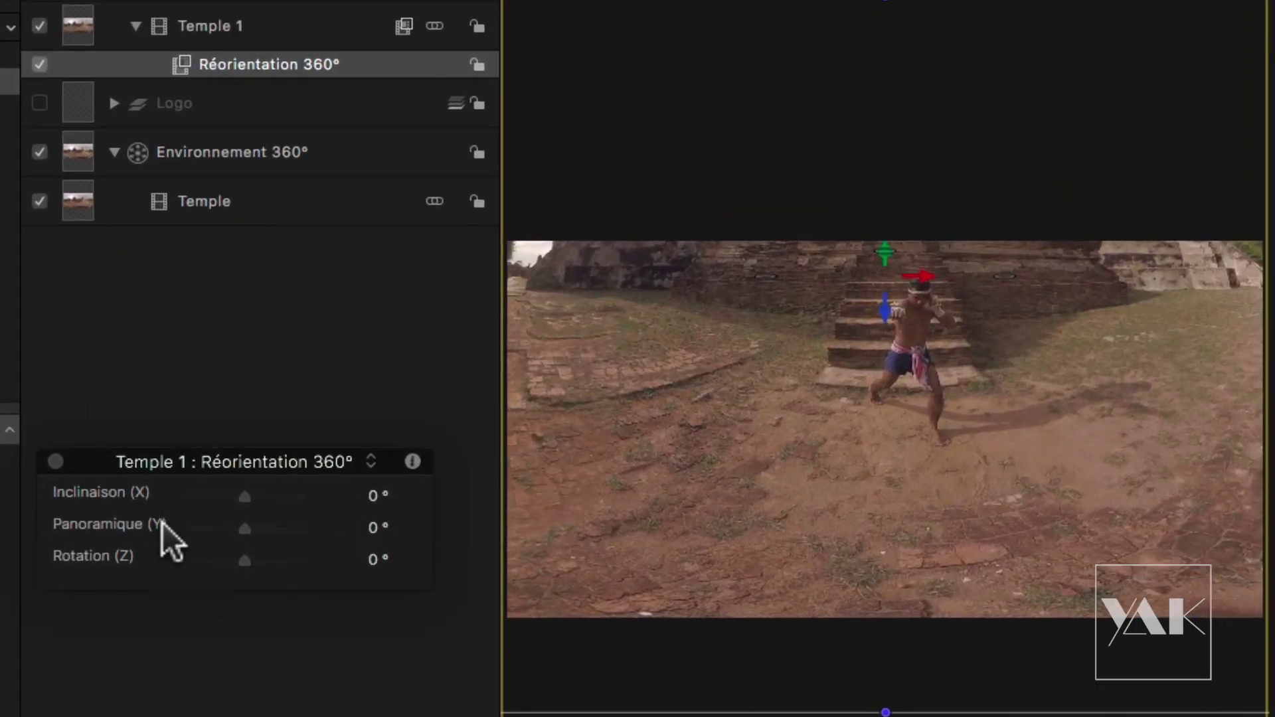
{"action": "left_click_drag", "start_coordinate": [240, 496], "coordinate": [255, 496]}
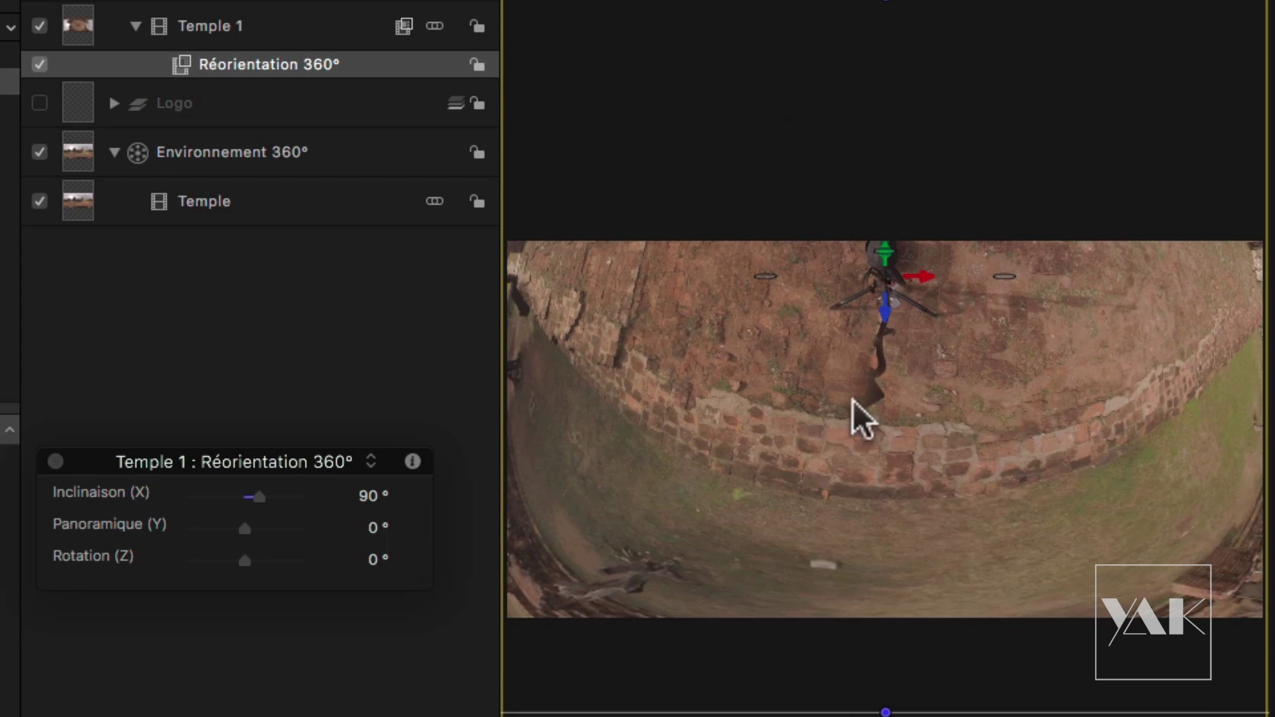
{"action": "left_click_drag", "start_coordinate": [885, 317], "coordinate": [895, 524]}
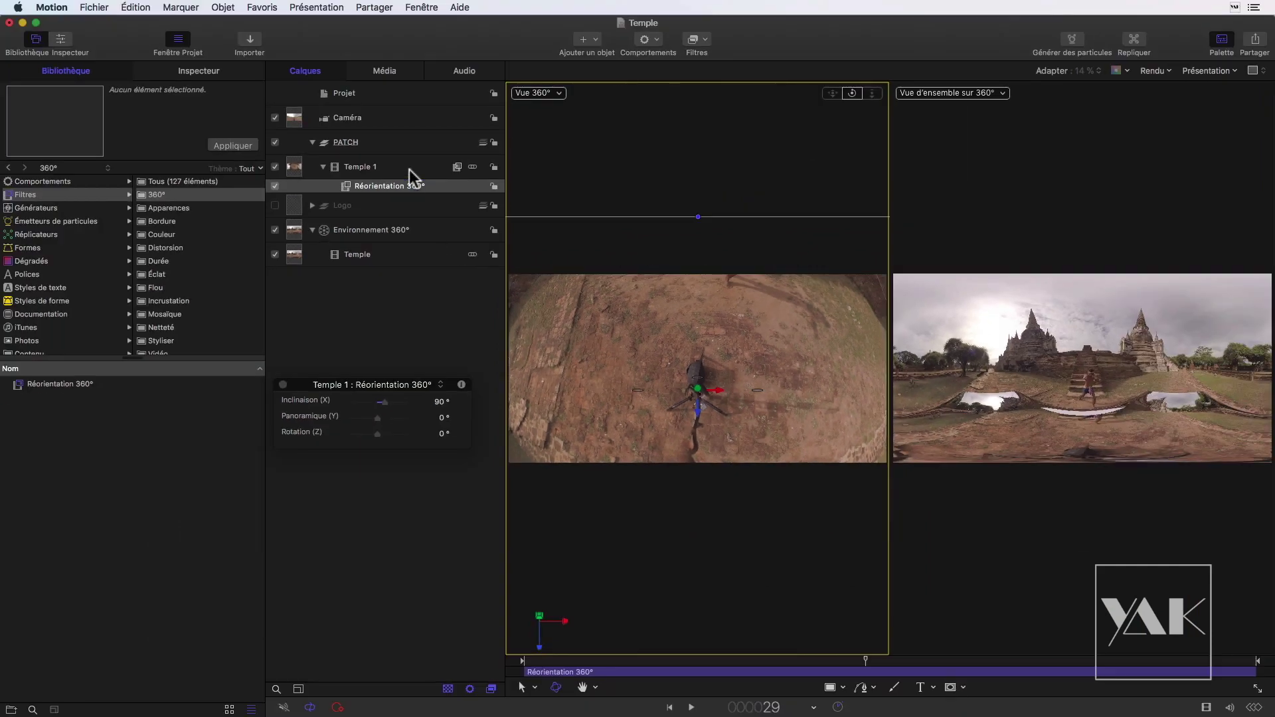
Step: Draw a circle mask on Temple 1 around bare ground beside the tripod
{"action": "left_click", "coordinate": [409, 170]}
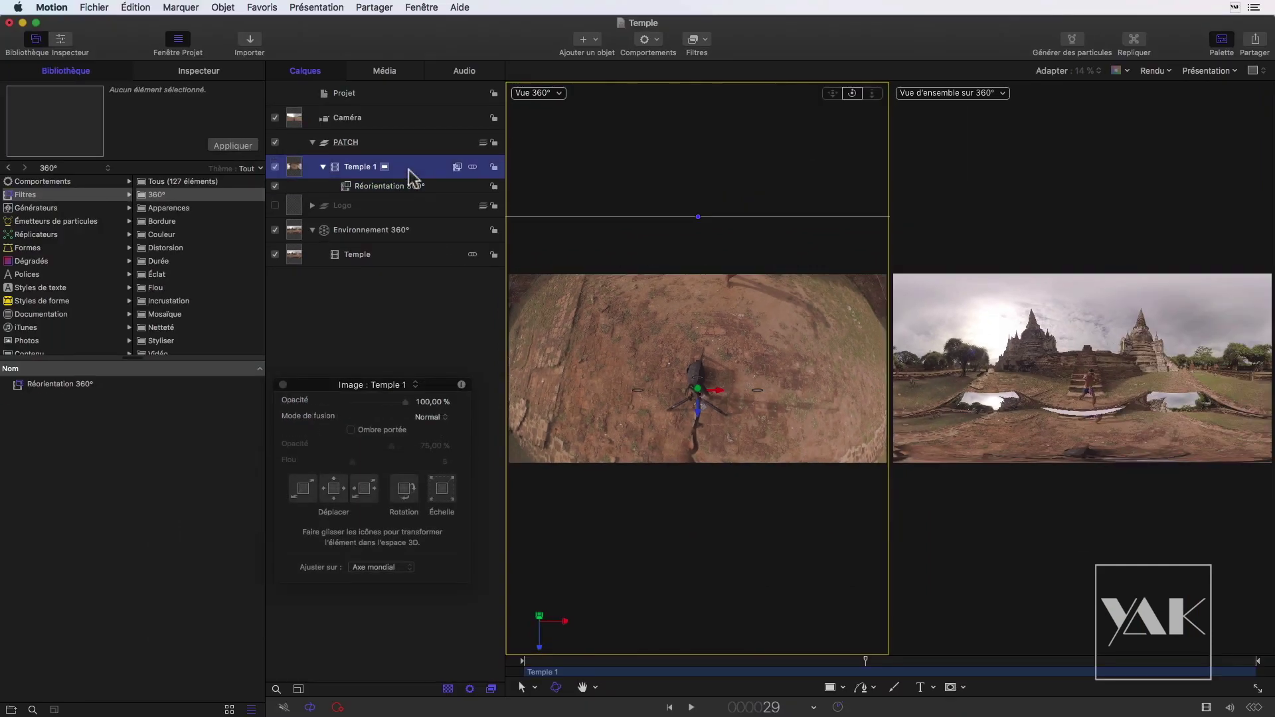
{"action": "left_click", "coordinate": [950, 687]}
{"action": "left_click_drag", "start_coordinate": [750, 323], "coordinate": [854, 410]}
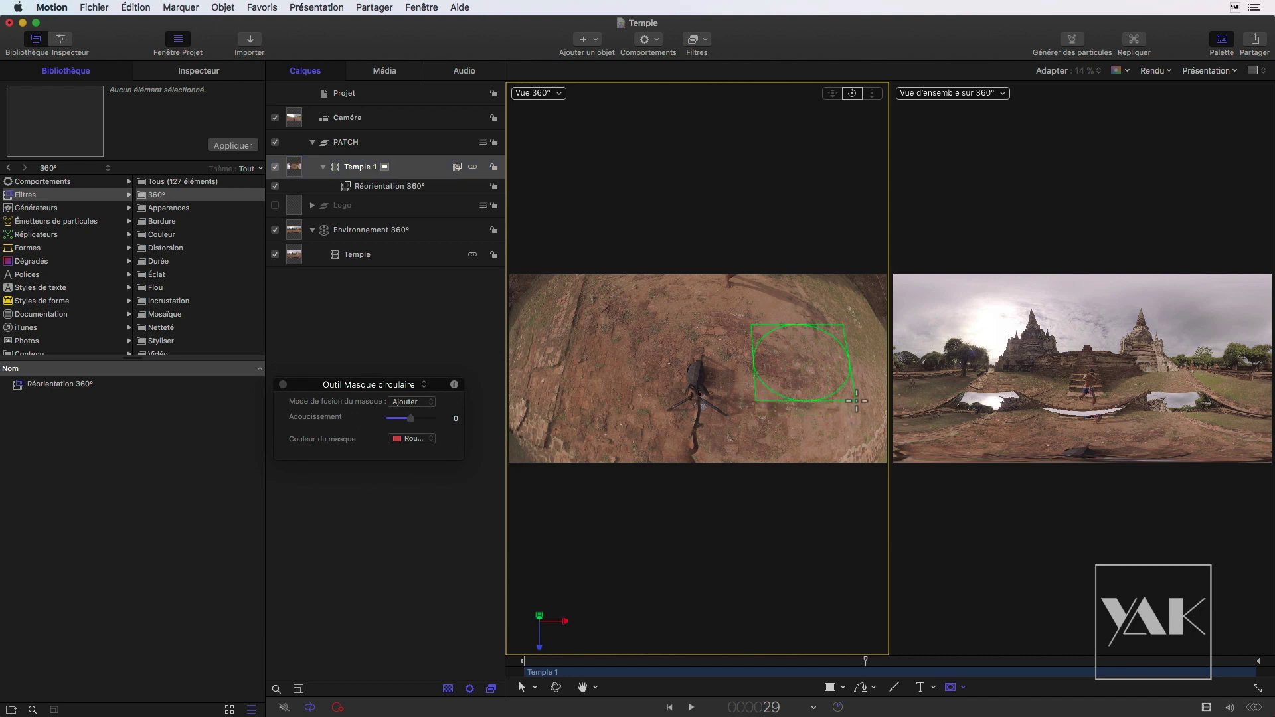
{"action": "left_click_drag", "start_coordinate": [855, 398], "coordinate": [778, 349]}
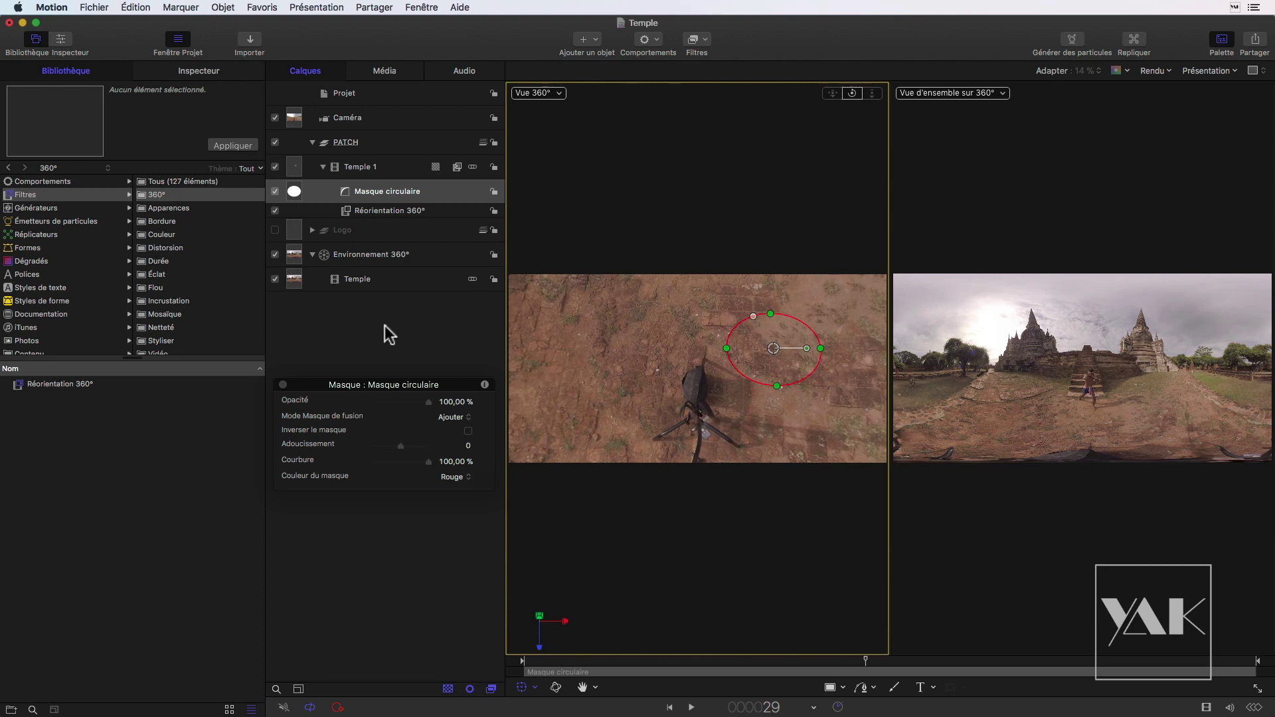
{"action": "left_click", "coordinate": [382, 173]}
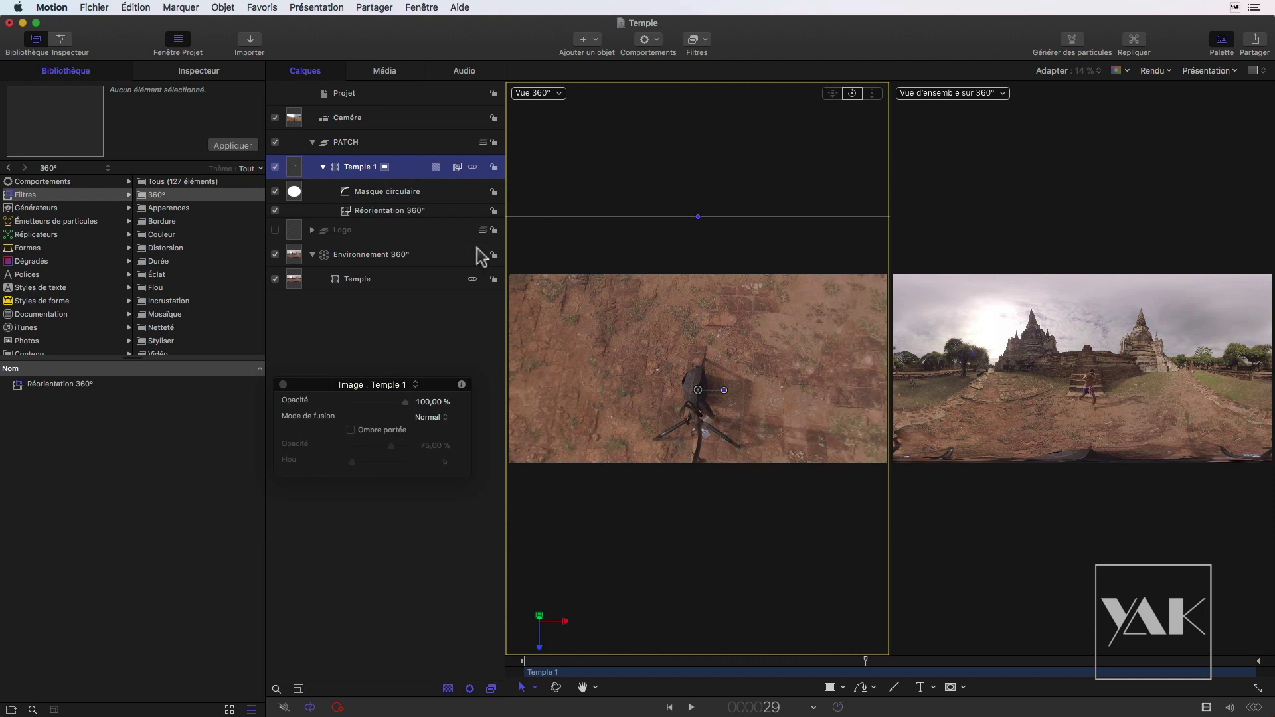
Step: Move the masked patch over the tripod to X -335.11, Y -502, Z 4794.55
{"action": "left_click", "coordinate": [556, 688]}
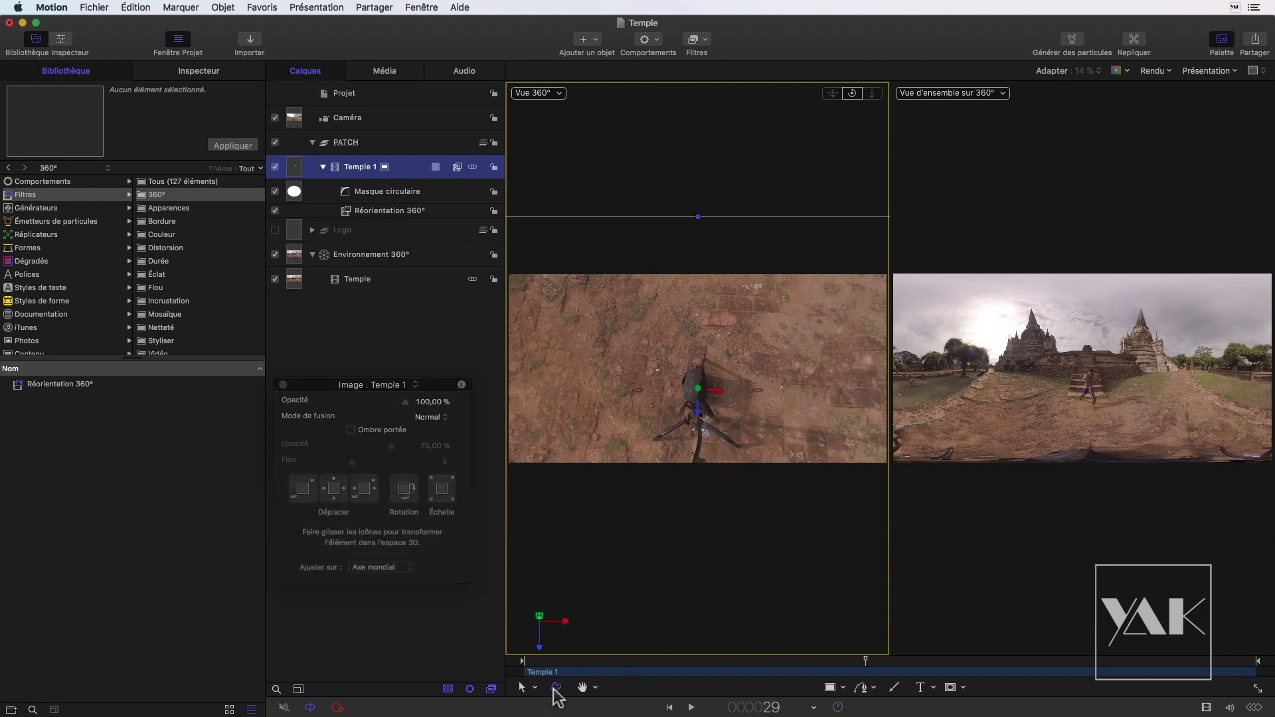
{"action": "left_click_drag", "start_coordinate": [719, 392], "coordinate": [645, 402]}
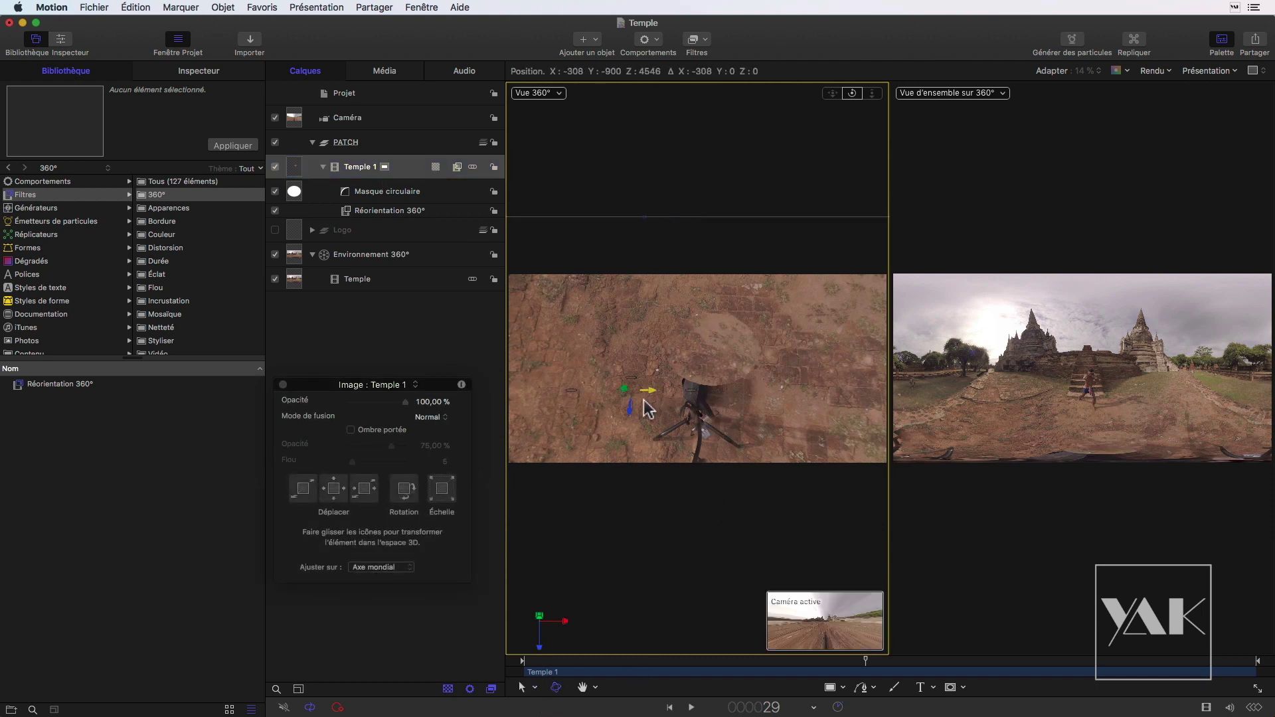
{"action": "mouse_move", "coordinate": [625, 408]}
{"action": "left_mouse_down"}
{"action": "mouse_move", "coordinate": [628, 479]}
{"action": "mouse_move", "coordinate": [623, 468]}
{"action": "left_mouse_up"}
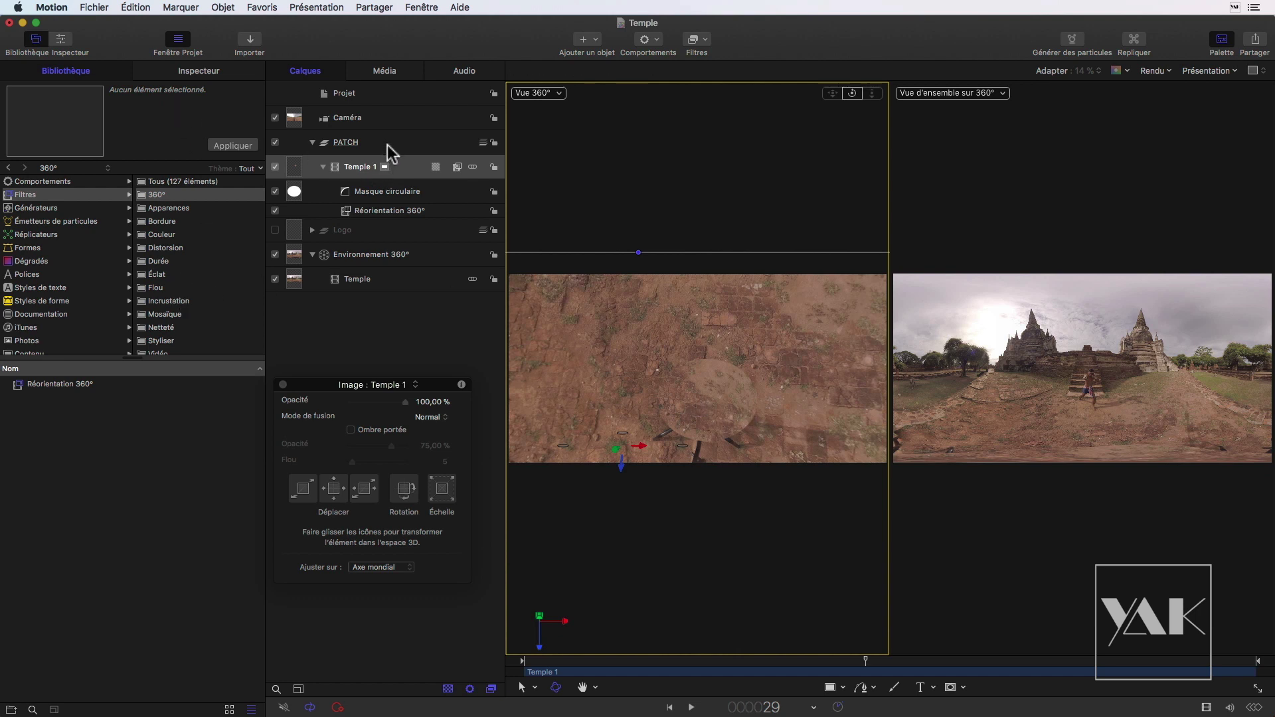
{"action": "left_click", "coordinate": [403, 170]}
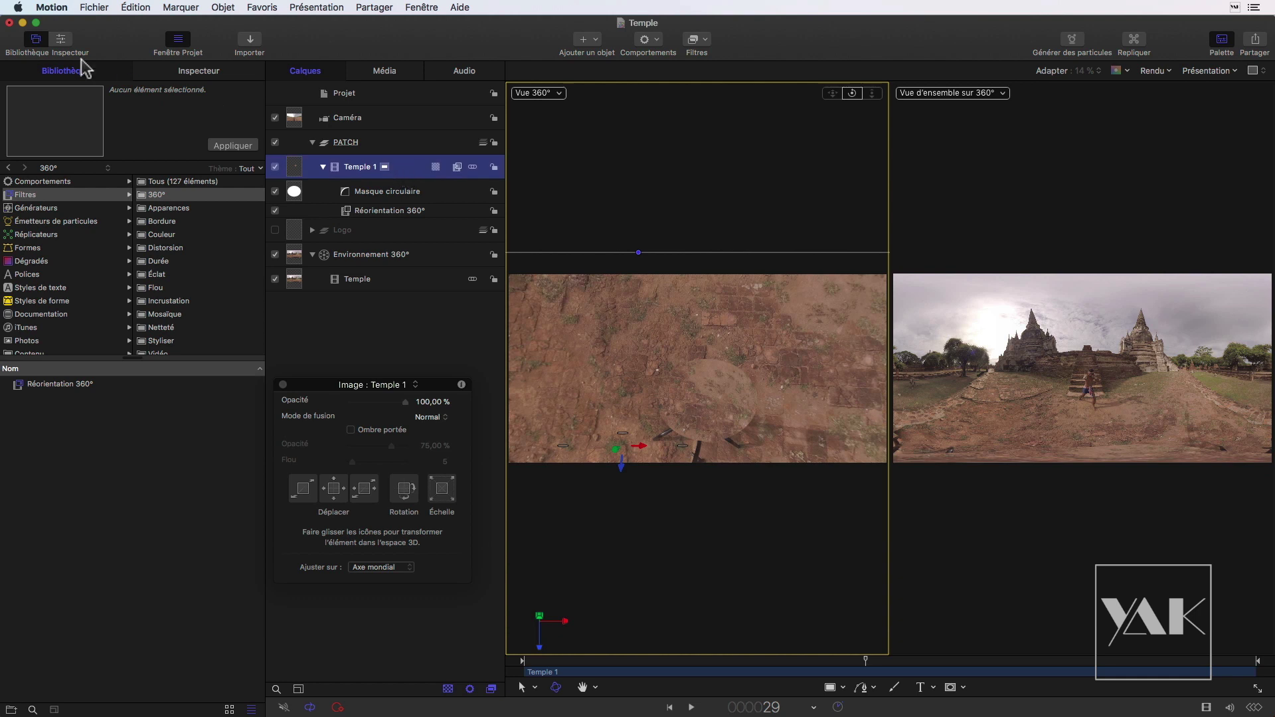
{"action": "left_click", "coordinate": [191, 72]}
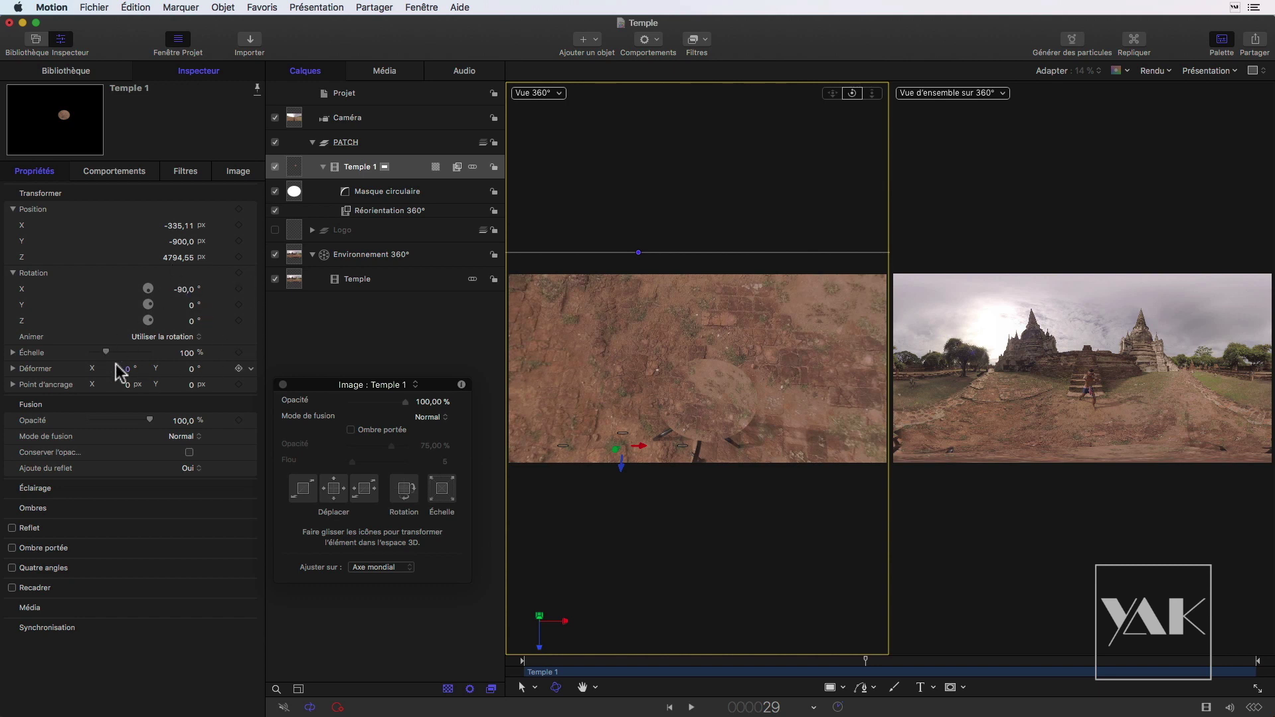
{"action": "mouse_move", "coordinate": [179, 242]}
{"action": "left_mouse_down"}
{"action": "mouse_move", "coordinate": [219, 242]}
{"action": "mouse_move", "coordinate": [181, 241]}
{"action": "left_mouse_up"}
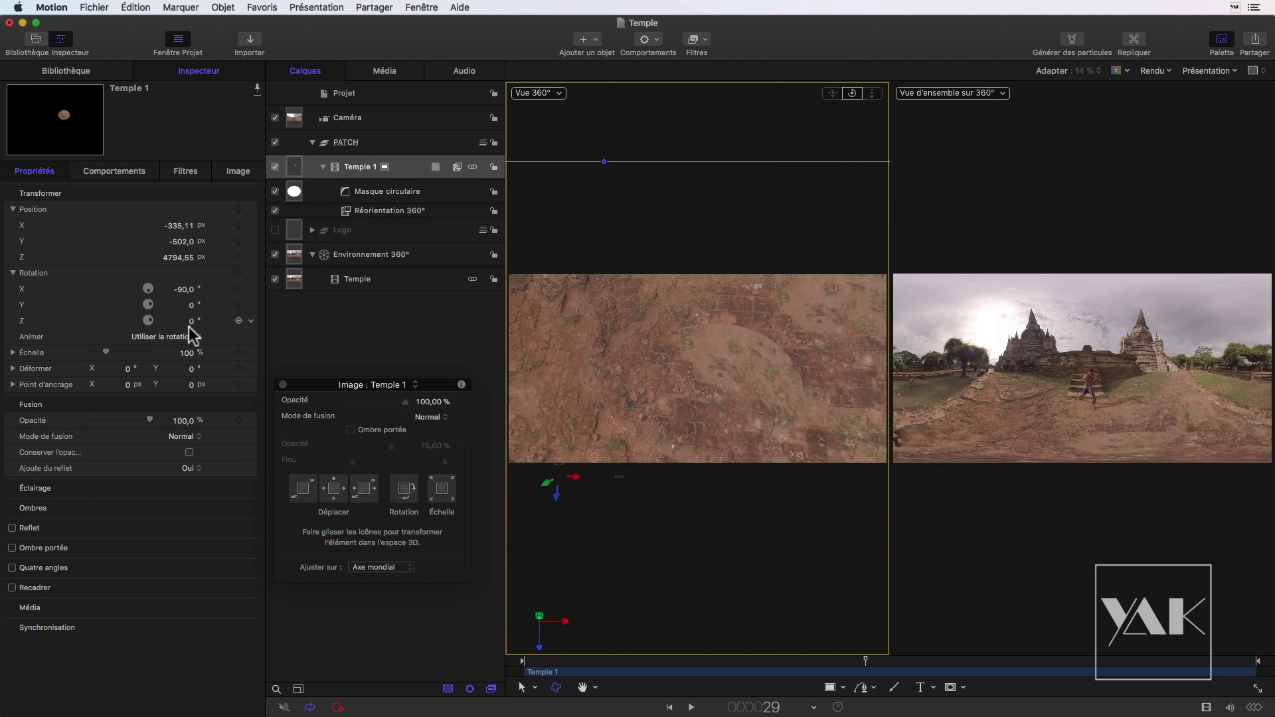
{"action": "left_click_drag", "start_coordinate": [191, 320], "coordinate": [191, 321]}
Step: Move the patch's anchor point to its centre and rotate it to 185° around Z
{"action": "left_click", "coordinate": [534, 687]}
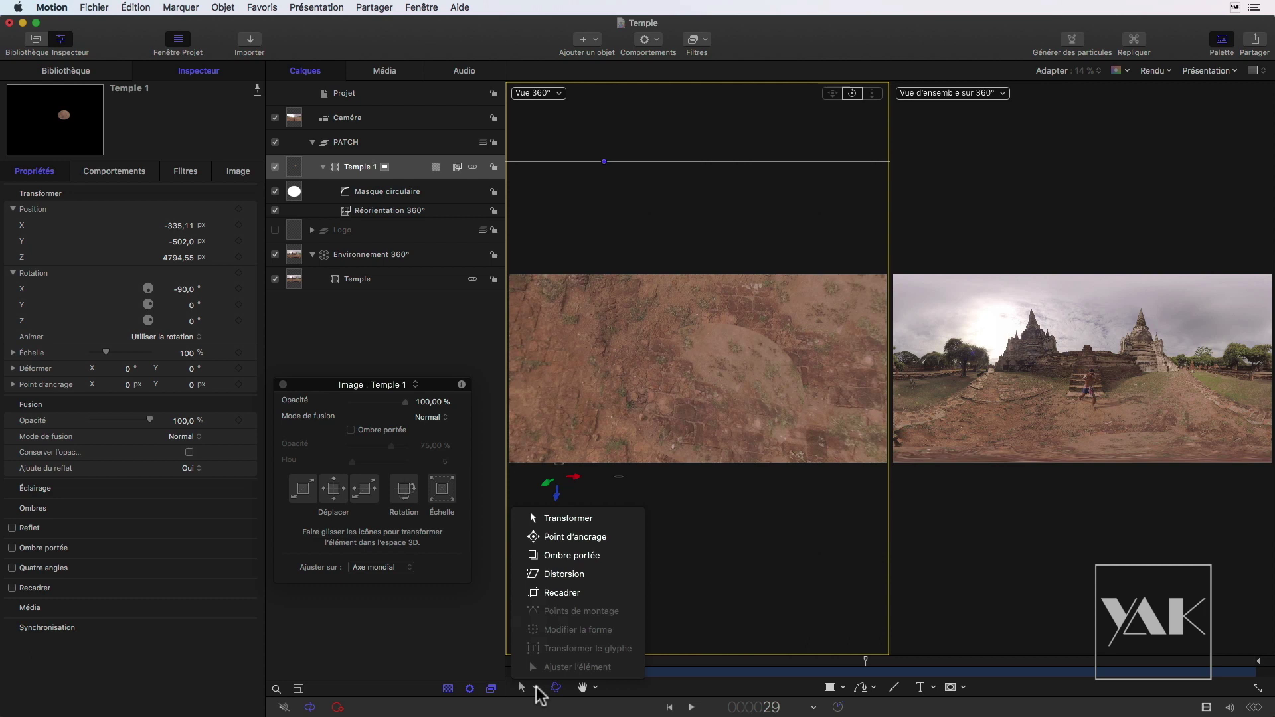
{"action": "left_click", "coordinate": [573, 537]}
{"action": "mouse_move", "coordinate": [578, 475]}
{"action": "left_mouse_down"}
{"action": "mouse_move", "coordinate": [730, 461]}
{"action": "mouse_move", "coordinate": [714, 384]}
{"action": "left_mouse_up"}
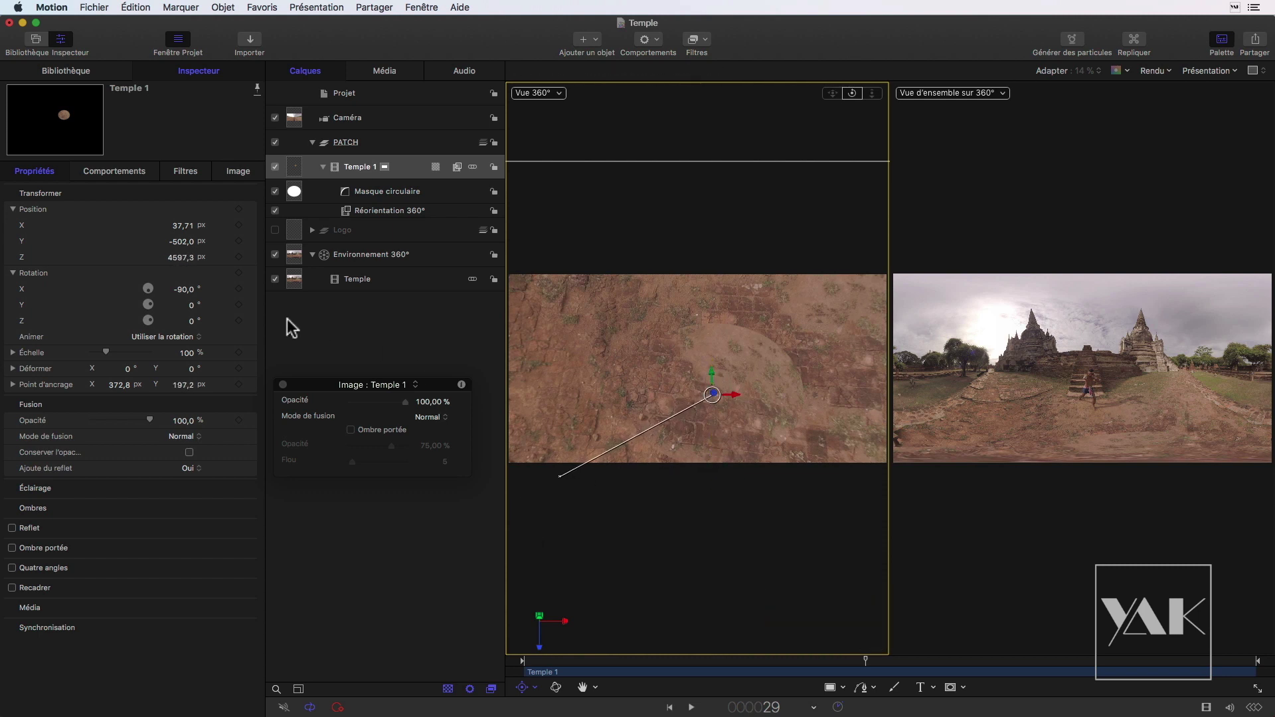
{"action": "mouse_move", "coordinate": [191, 320]}
{"action": "left_mouse_down"}
{"action": "mouse_move", "coordinate": [225, 320]}
{"action": "mouse_move", "coordinate": [190, 323]}
{"action": "left_mouse_up"}
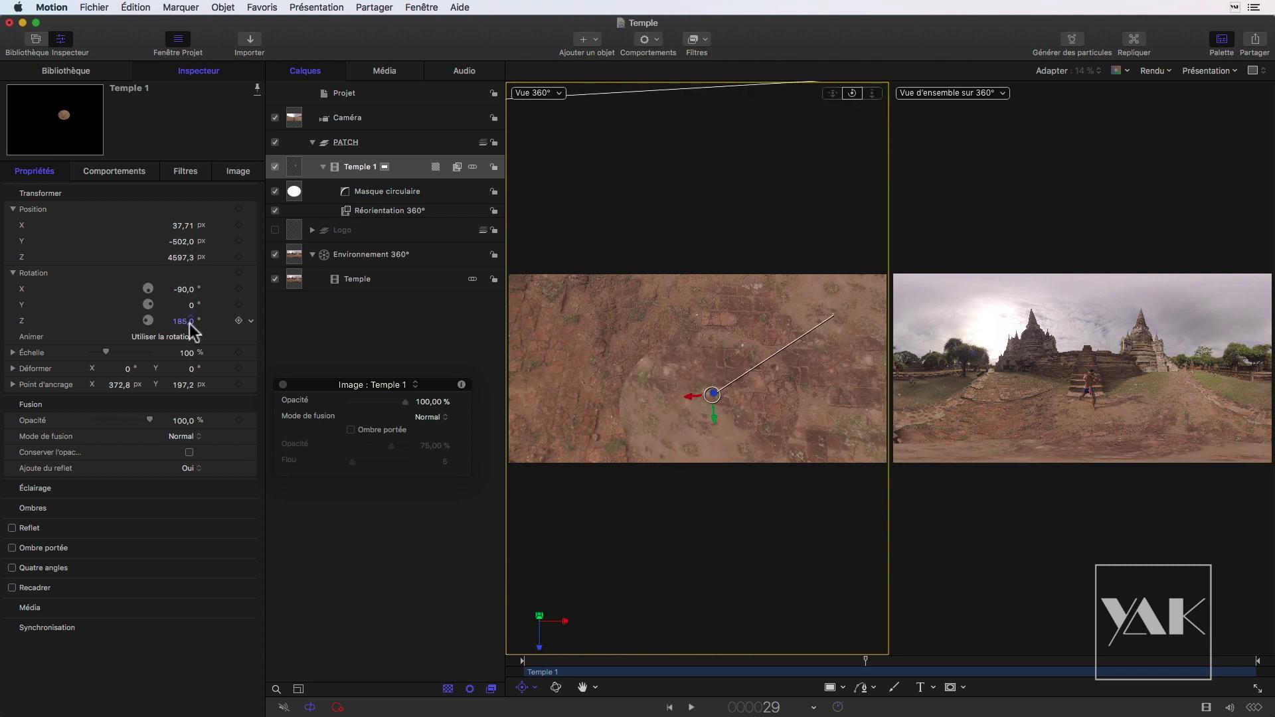
Step: Pull the patch slightly closer in depth, to X 37.71, Z 4573.22
{"action": "left_click", "coordinate": [529, 686]}
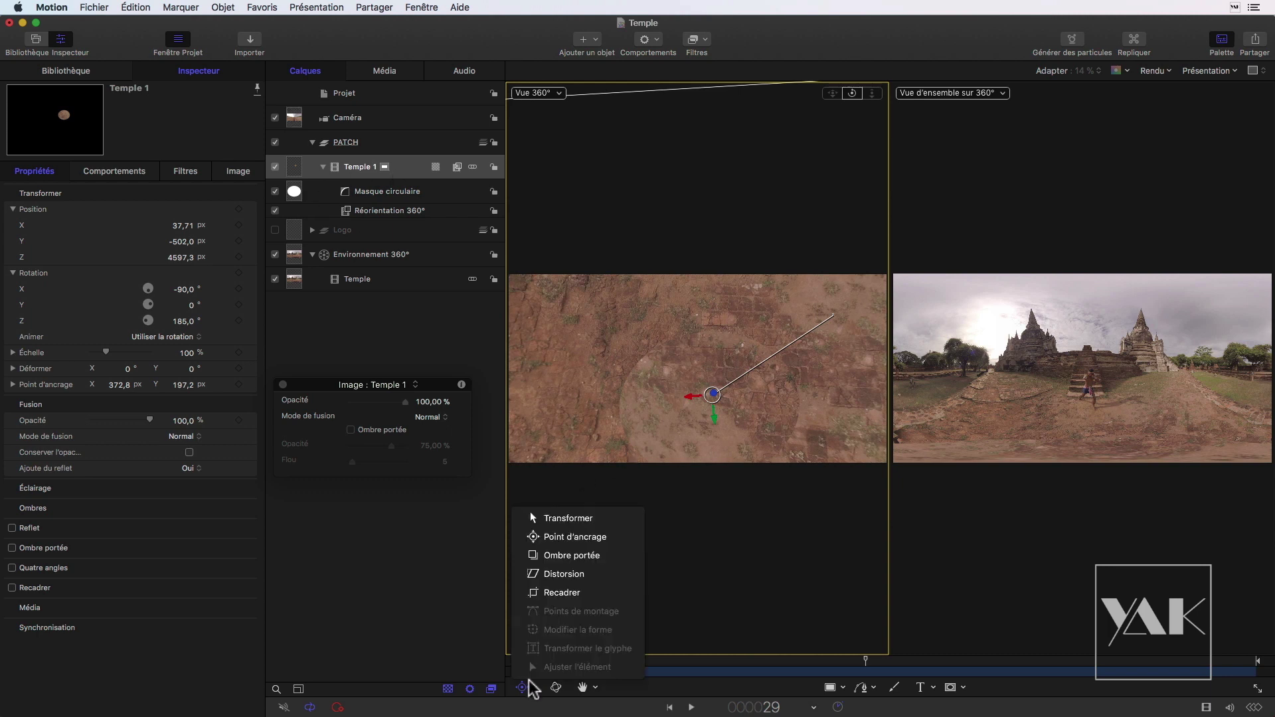
{"action": "left_click", "coordinate": [531, 685]}
{"action": "left_click", "coordinate": [548, 521]}
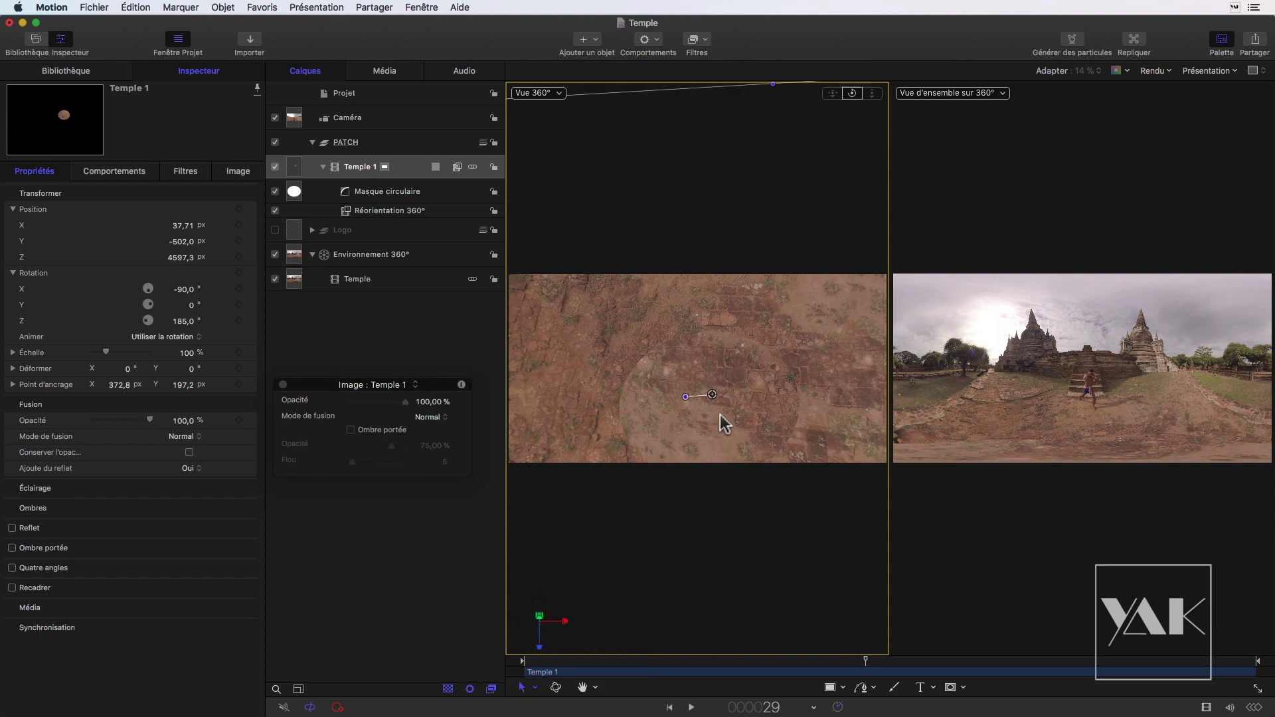
{"action": "left_click", "coordinate": [556, 688]}
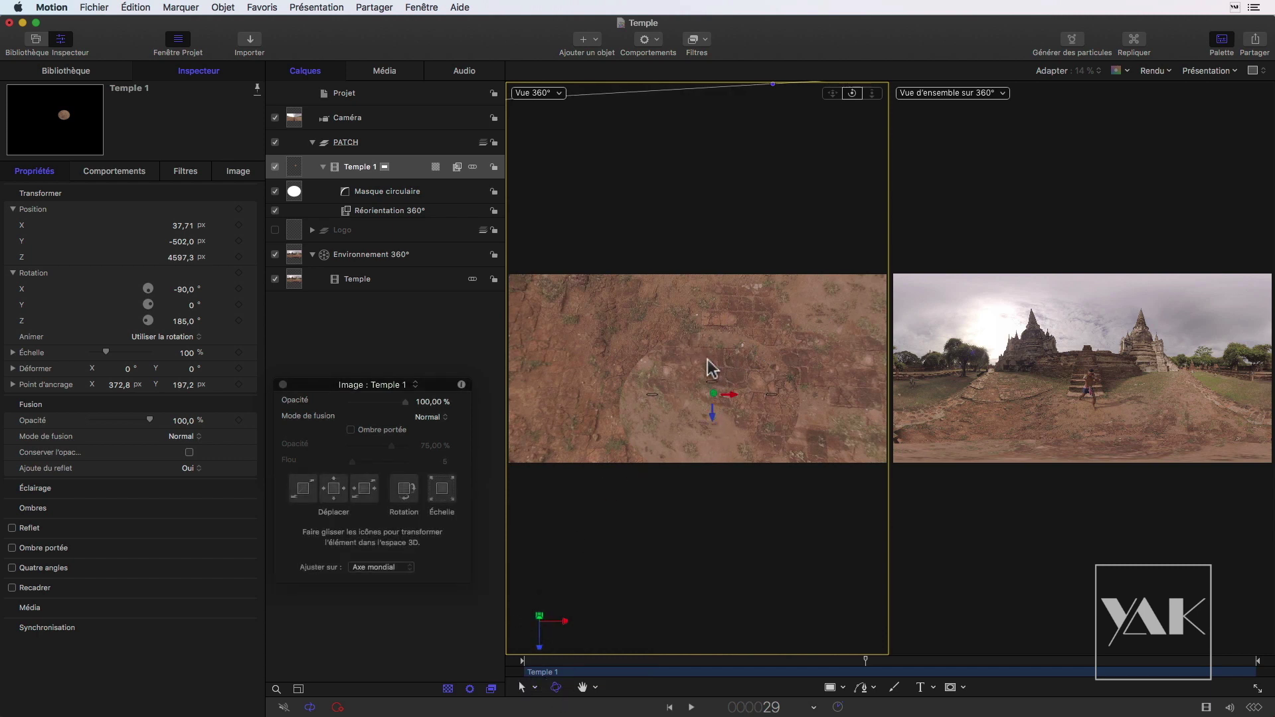
{"action": "mouse_move", "coordinate": [713, 420]}
{"action": "left_mouse_down"}
{"action": "mouse_move", "coordinate": [716, 401]}
{"action": "mouse_move", "coordinate": [715, 414]}
{"action": "left_mouse_up"}
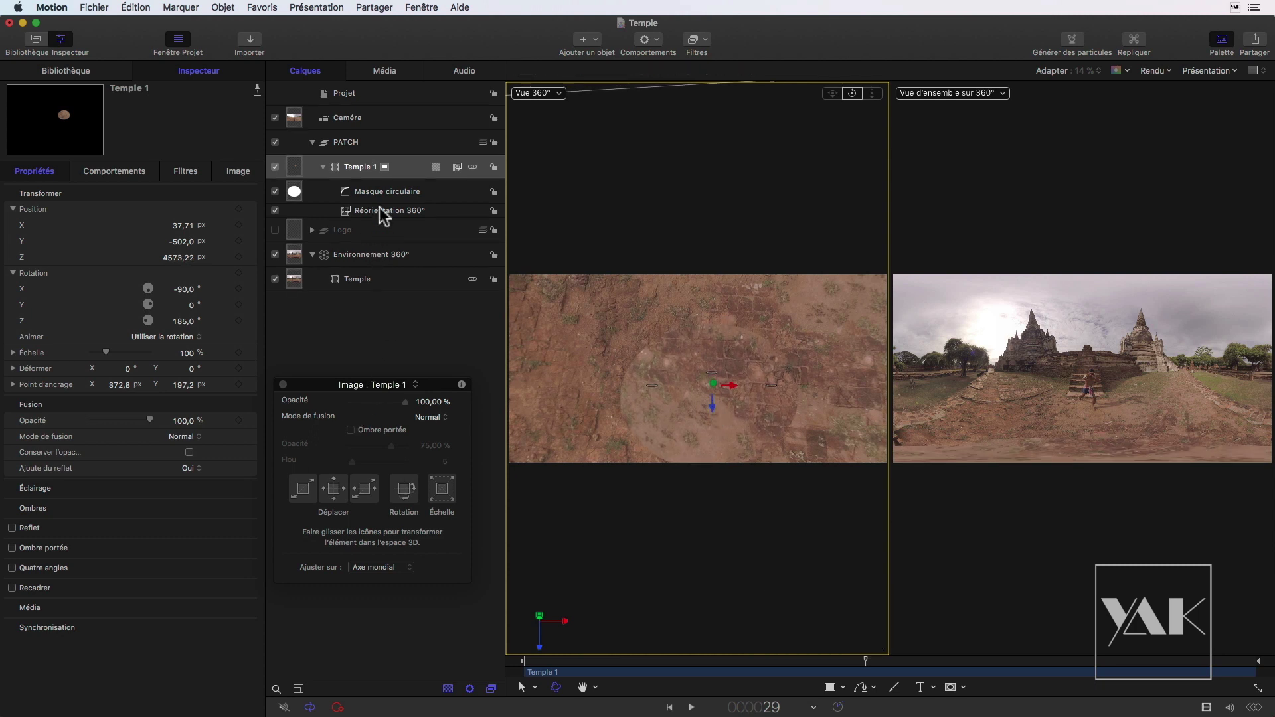
Step: Feather the Masque circulaire edge to 50, then switch to Ajuster l'élément to edit its shape
{"action": "left_click", "coordinate": [388, 192]}
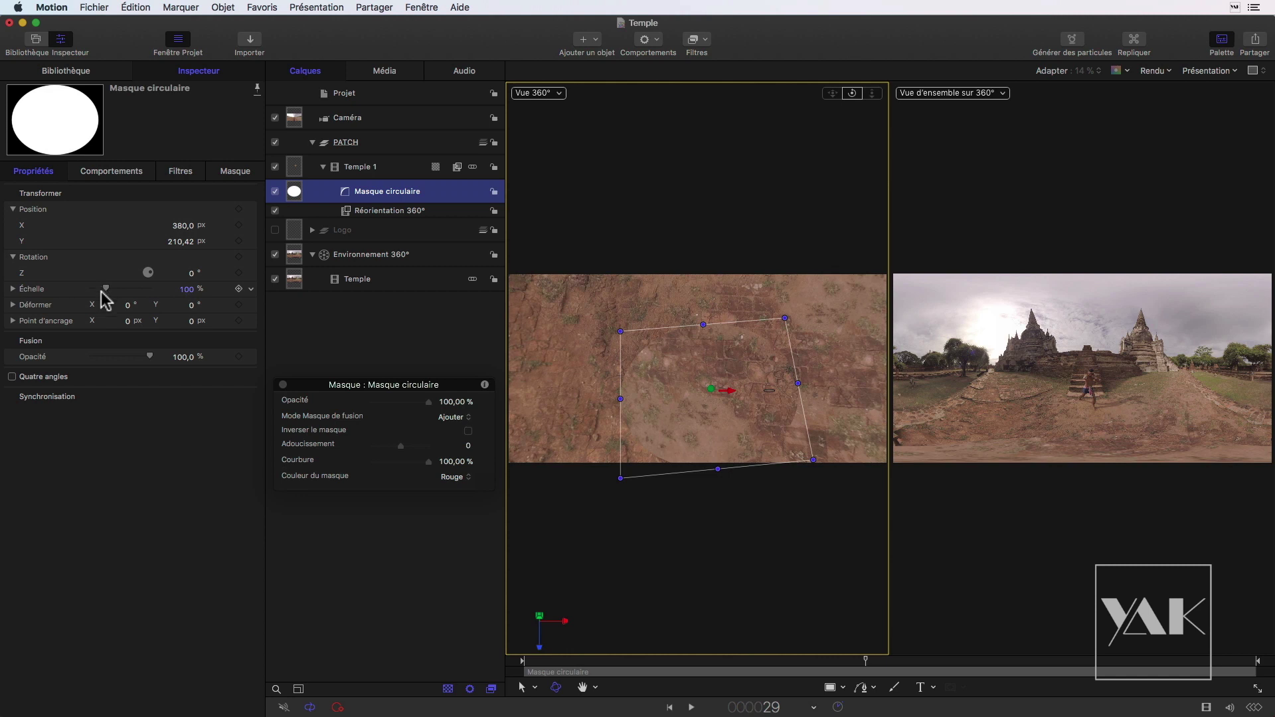
{"action": "left_click_drag", "start_coordinate": [403, 447], "coordinate": [414, 445]}
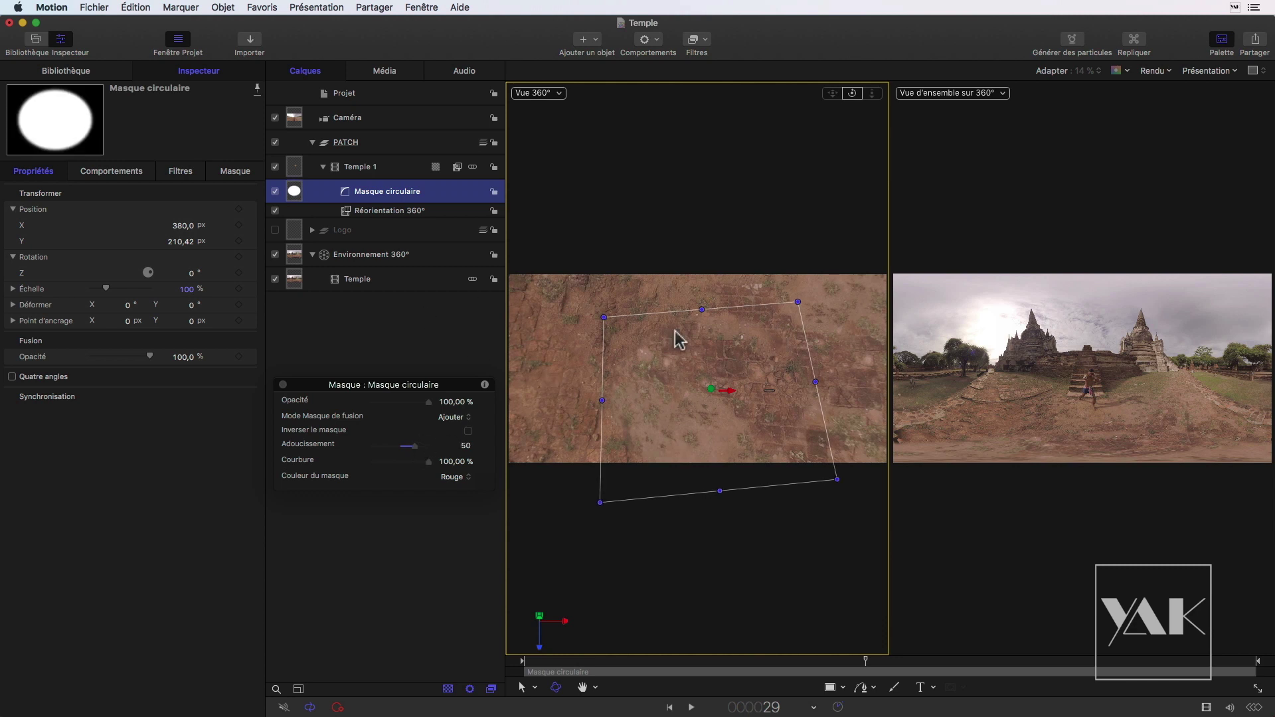
{"action": "double_click", "coordinate": [461, 189]}
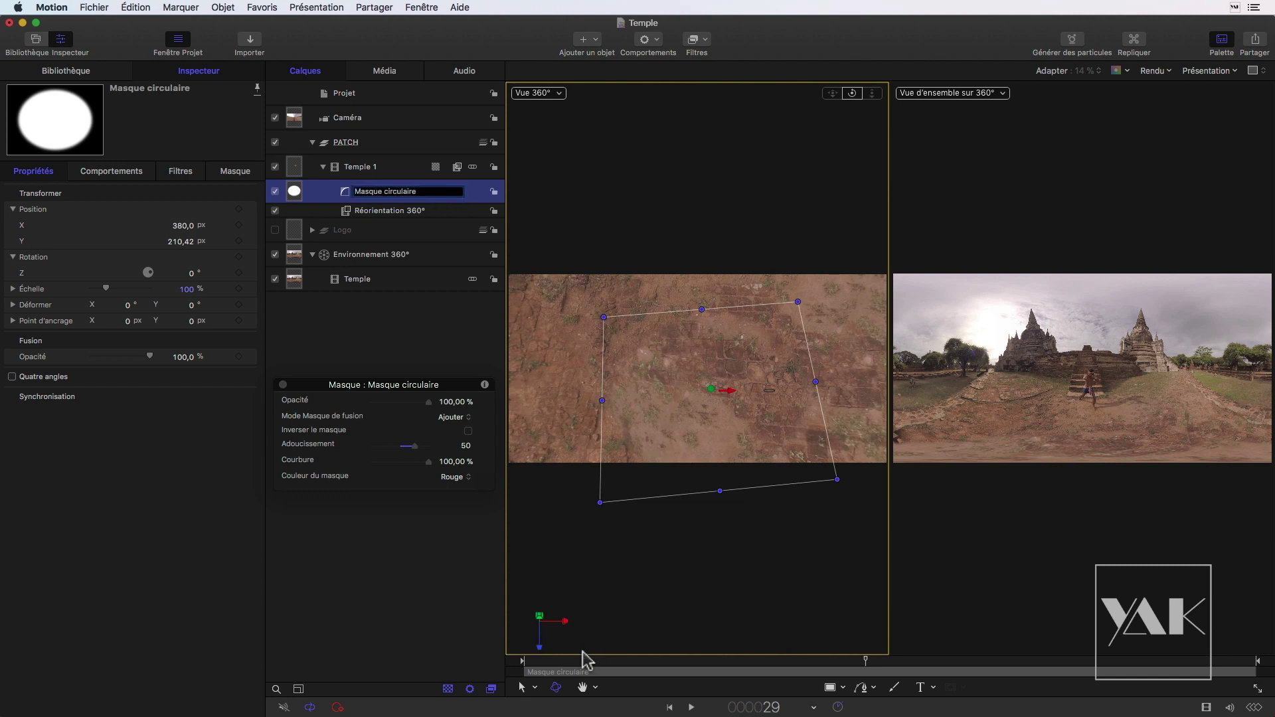
{"action": "left_click", "coordinate": [537, 687]}
{"action": "left_click", "coordinate": [557, 669]}
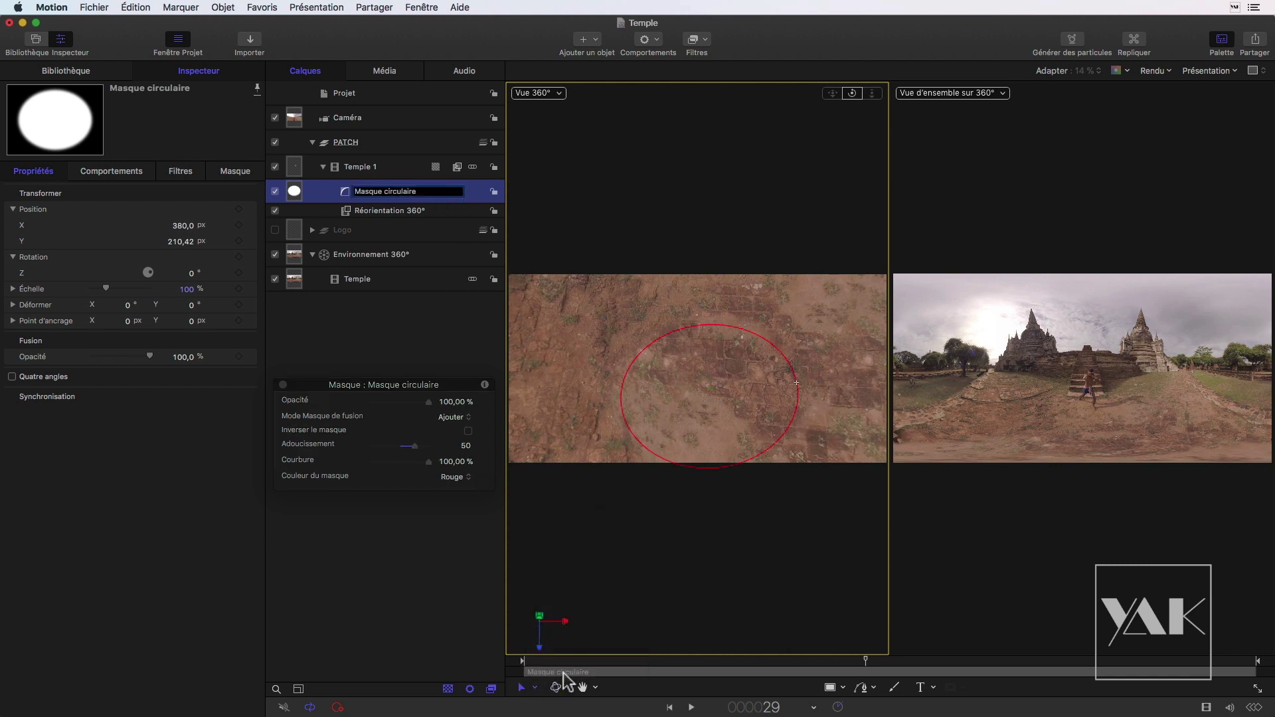
{"action": "key", "text": "Return"}
{"action": "right_click", "coordinate": [712, 475]}
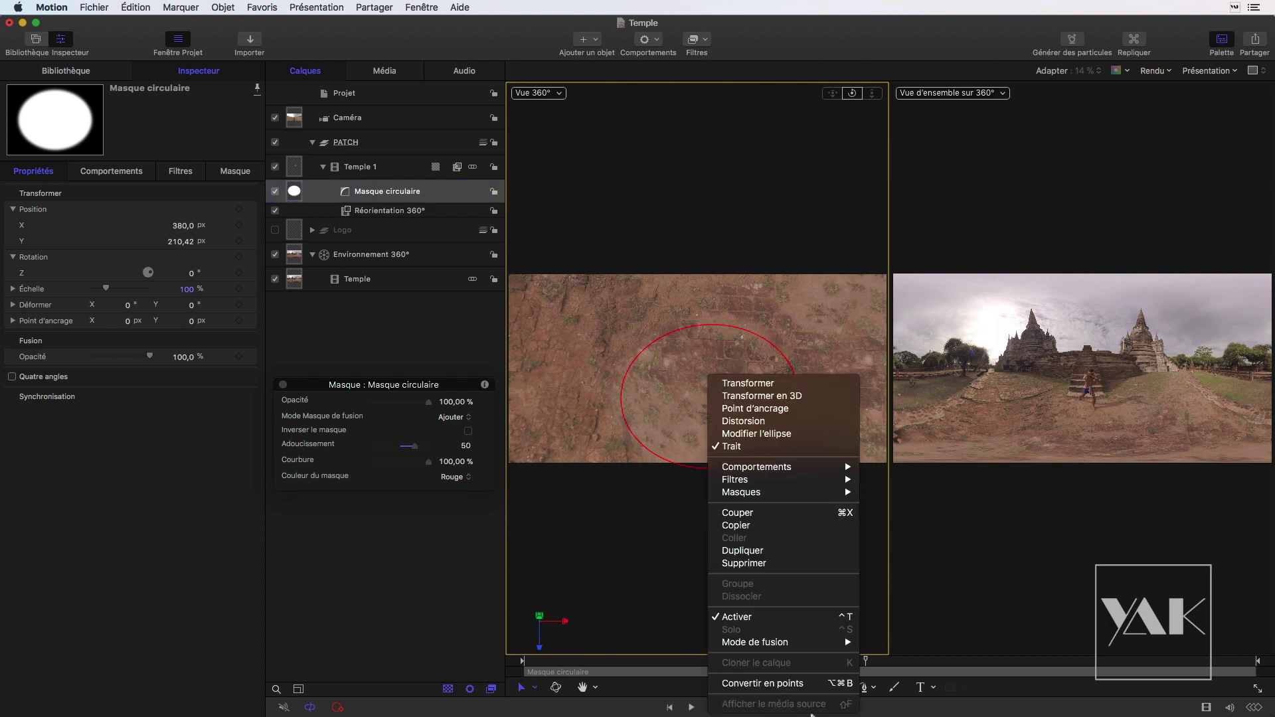
Step: Convert the Masque circulaire into control points with Convertir en points and confirm
{"action": "left_click", "coordinate": [803, 683]}
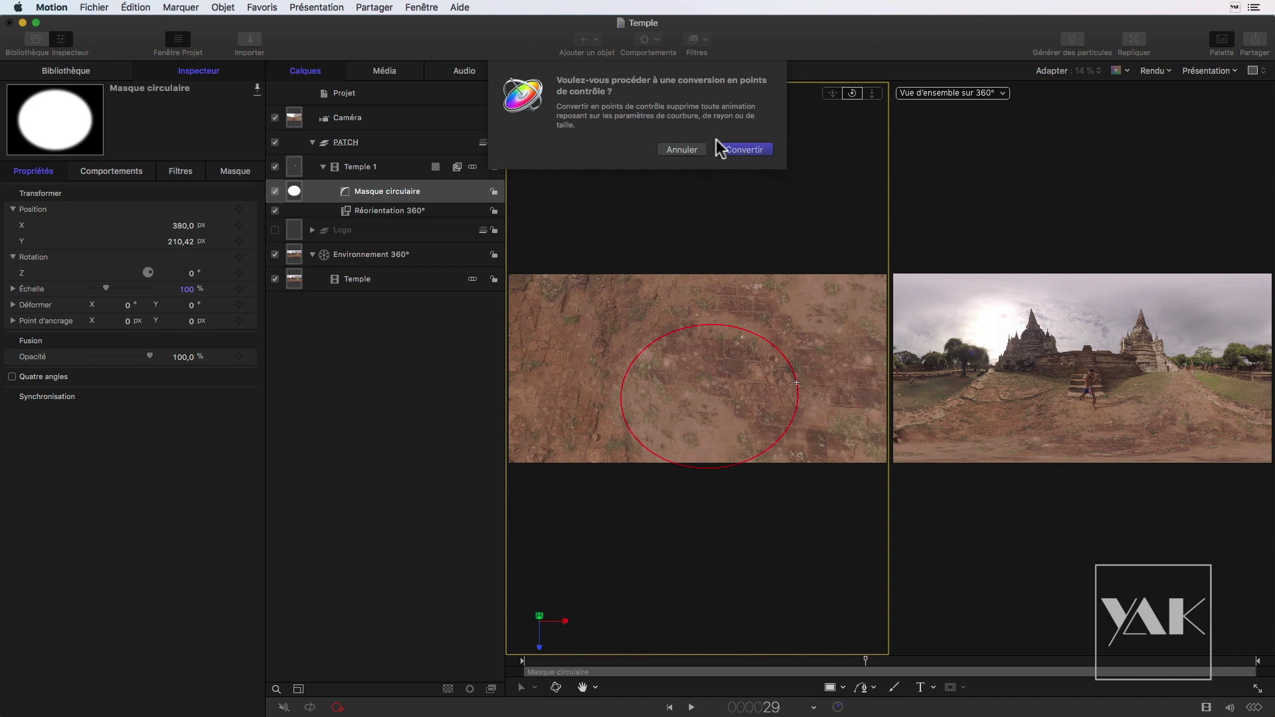
{"action": "left_click", "coordinate": [751, 150]}
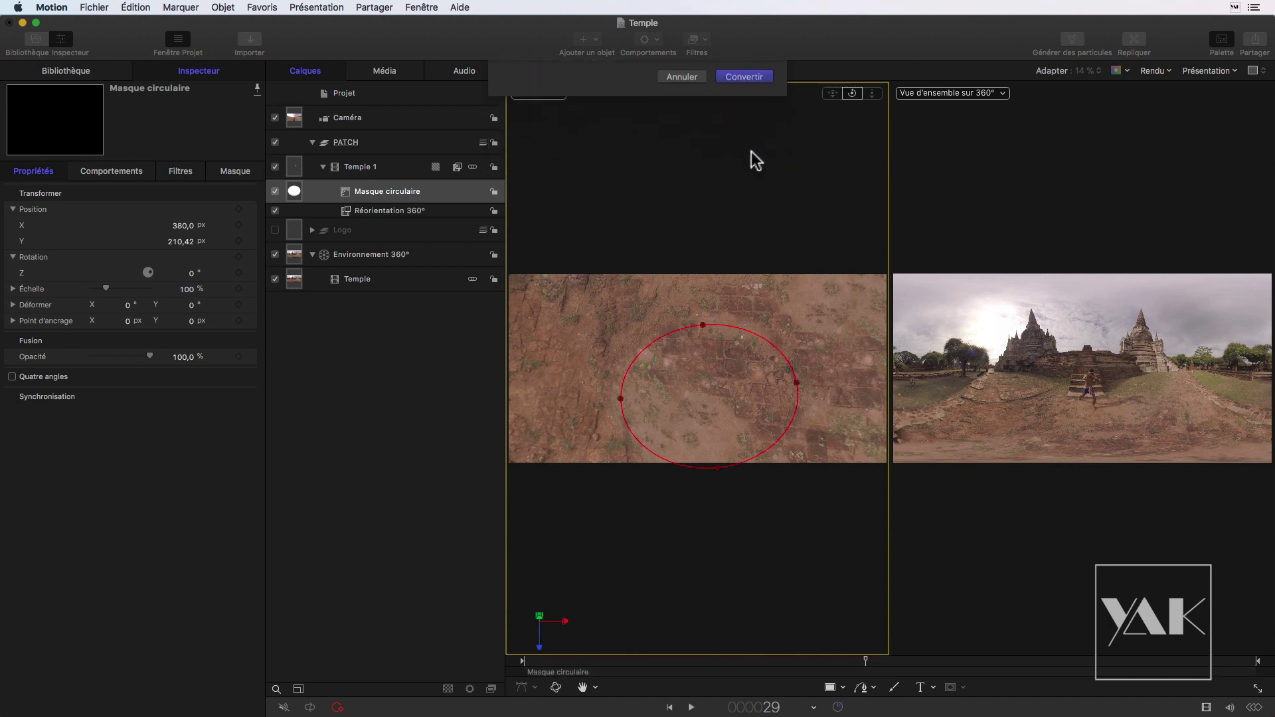
Step: Add control points and drag them to dent the top, flatten it, and pull the sides and bottom in
{"action": "left_click", "coordinate": [764, 338], "text": "alt"}
{"action": "left_click_drag", "start_coordinate": [763, 338], "coordinate": [737, 362]}
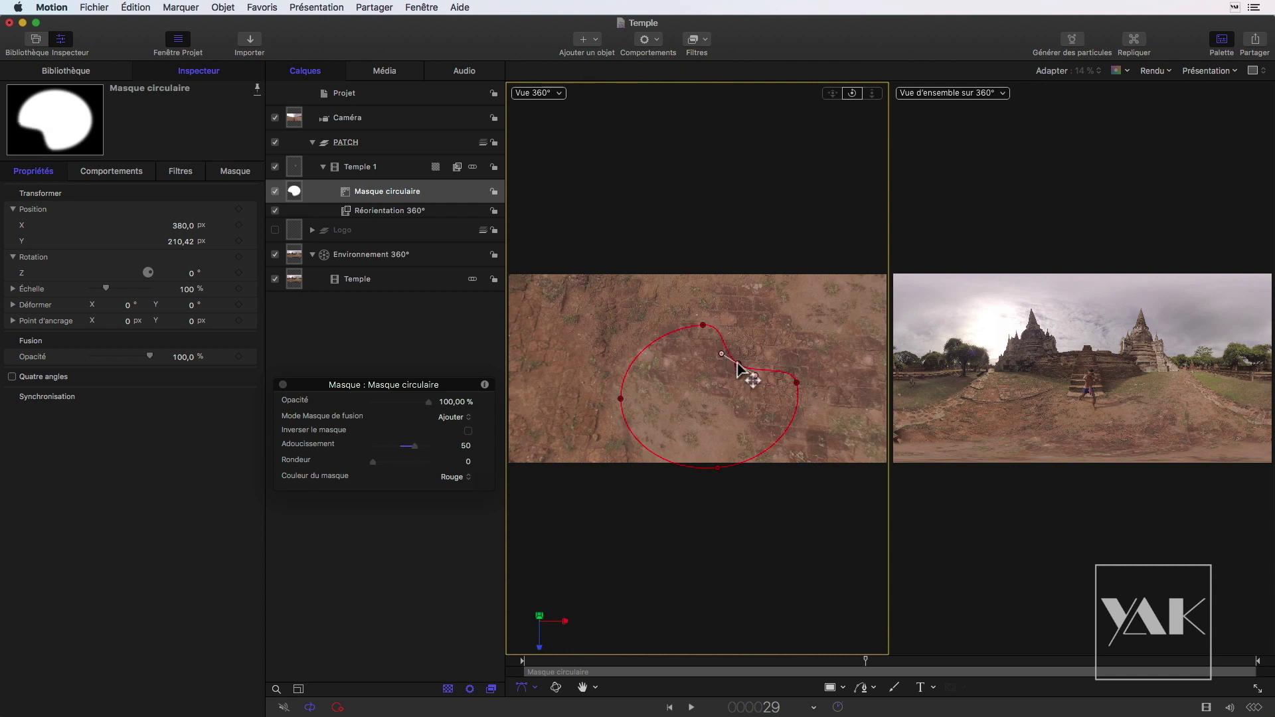
{"action": "mouse_move", "coordinate": [704, 326]}
{"action": "left_mouse_down"}
{"action": "mouse_move", "coordinate": [655, 375]}
{"action": "mouse_move", "coordinate": [681, 360]}
{"action": "left_mouse_up"}
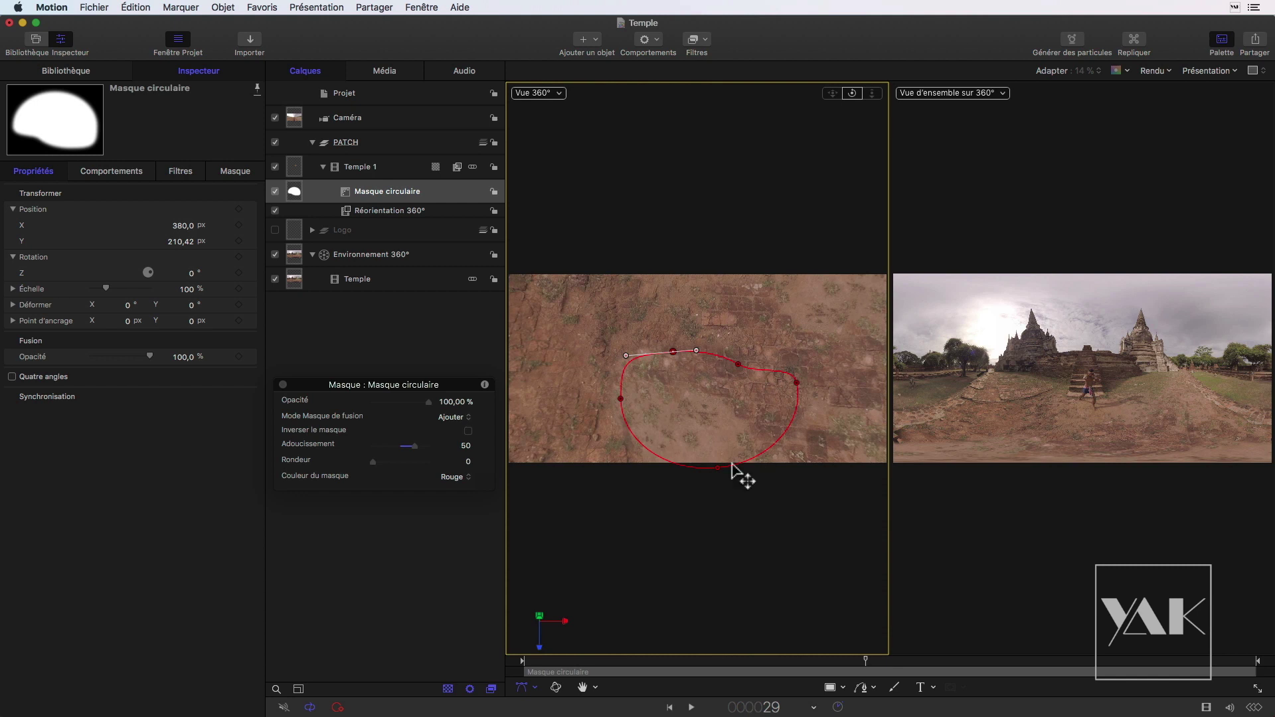
{"action": "left_click_drag", "start_coordinate": [717, 469], "coordinate": [720, 483]}
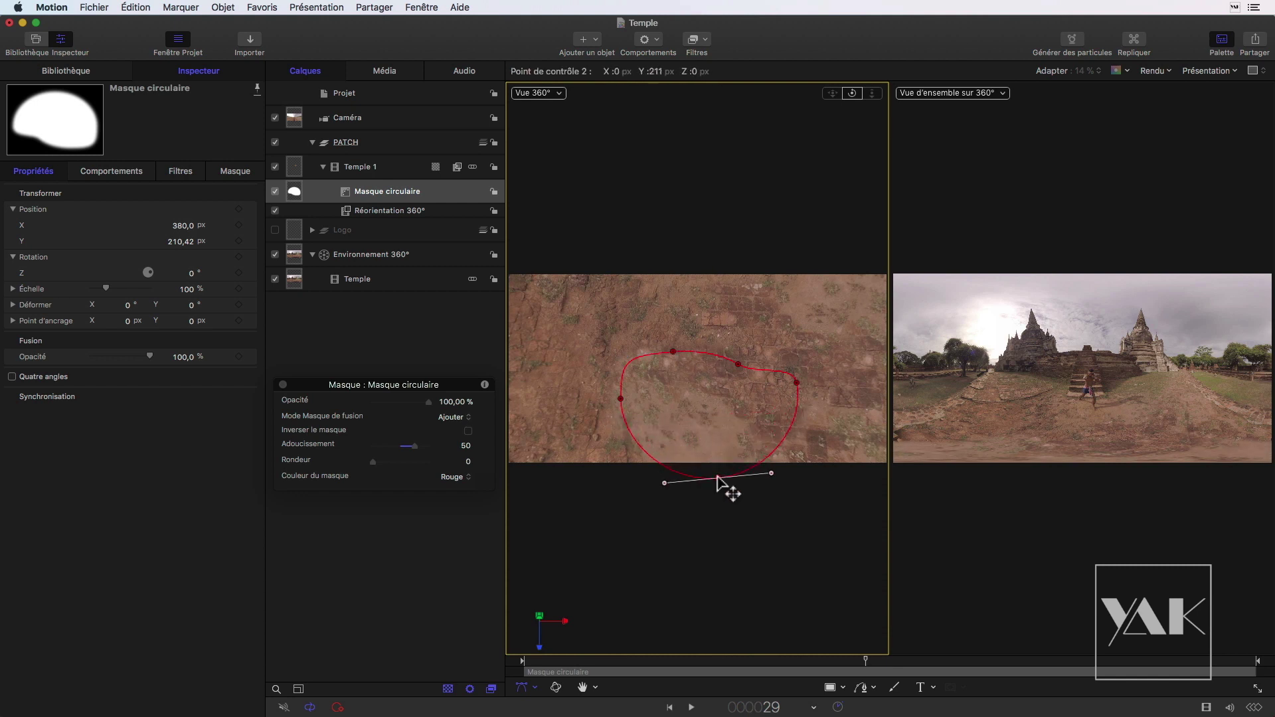
{"action": "mouse_move", "coordinate": [797, 384]}
{"action": "left_mouse_down"}
{"action": "mouse_move", "coordinate": [784, 401]}
{"action": "mouse_move", "coordinate": [798, 427]}
{"action": "left_mouse_up"}
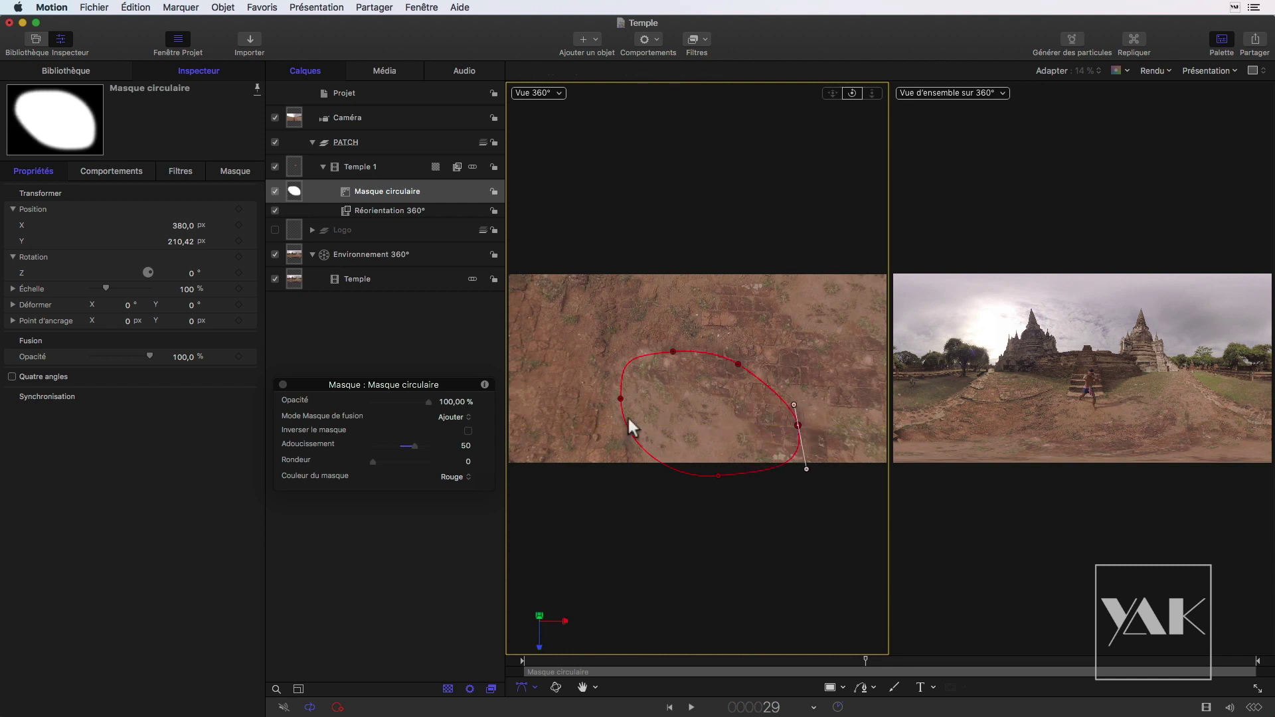
{"action": "mouse_move", "coordinate": [620, 399]}
{"action": "left_mouse_down"}
{"action": "mouse_move", "coordinate": [687, 396]}
{"action": "mouse_move", "coordinate": [635, 430]}
{"action": "left_mouse_up"}
{"action": "double_click", "coordinate": [669, 351]}
{"action": "mouse_move", "coordinate": [672, 355]}
{"action": "left_mouse_down"}
{"action": "mouse_move", "coordinate": [679, 371]}
{"action": "mouse_move", "coordinate": [642, 397]}
{"action": "mouse_move", "coordinate": [669, 368]}
{"action": "left_mouse_up"}
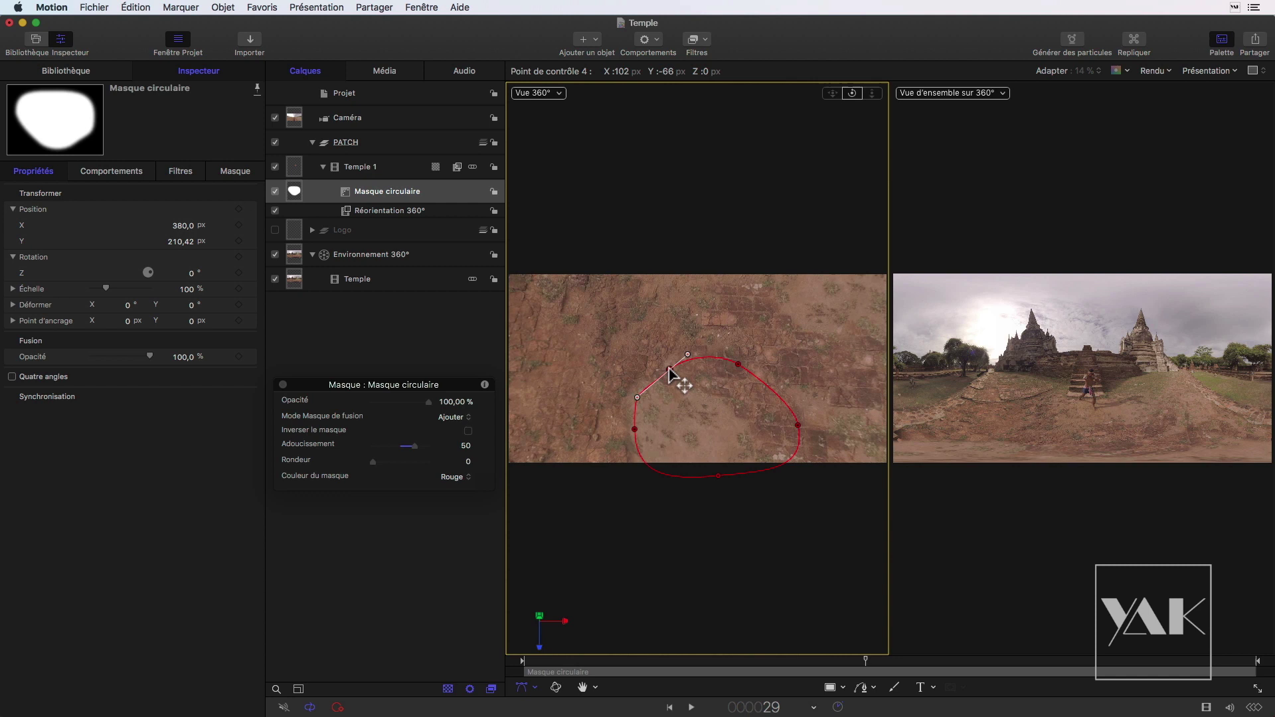
Step: Check the patch with the outline hidden, then adjust the right-side mask point and review again
{"action": "key", "text": "Escape"}
{"action": "left_click", "coordinate": [675, 365]}
{"action": "mouse_move", "coordinate": [800, 427]}
{"action": "left_mouse_down"}
{"action": "mouse_move", "coordinate": [759, 429]}
{"action": "mouse_move", "coordinate": [846, 441]}
{"action": "left_mouse_up"}
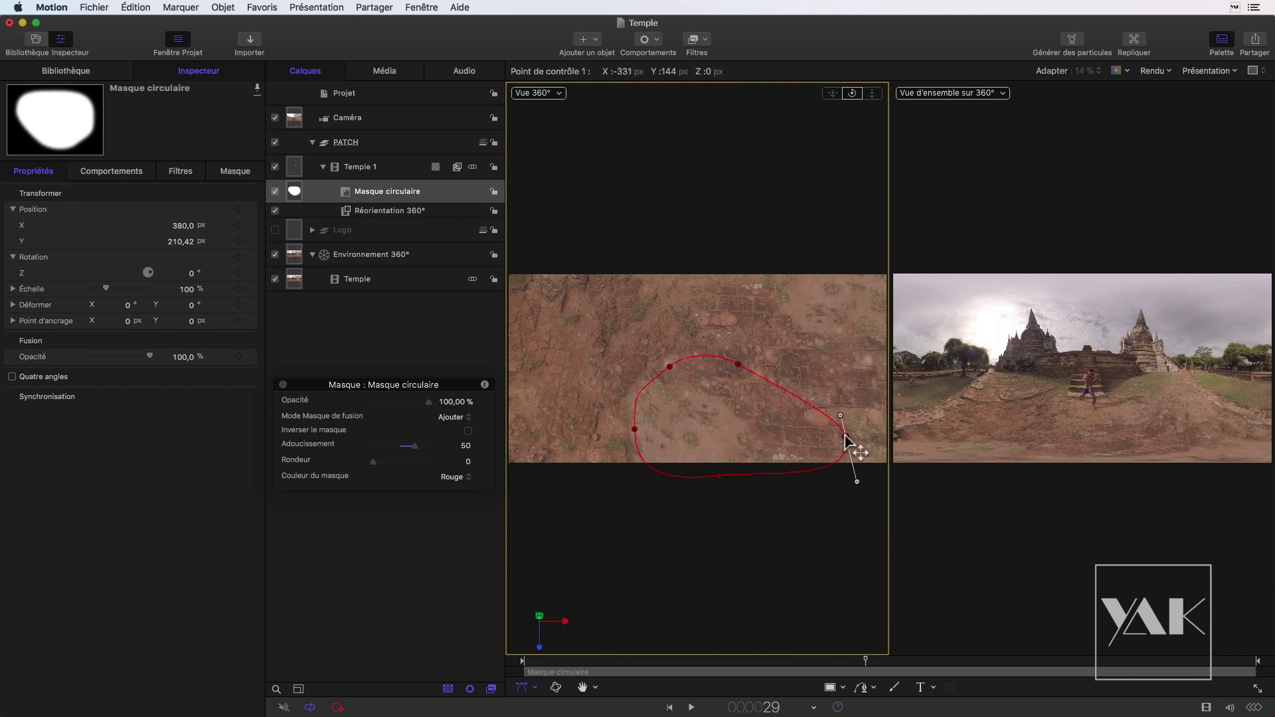
{"action": "left_click", "coordinate": [750, 439]}
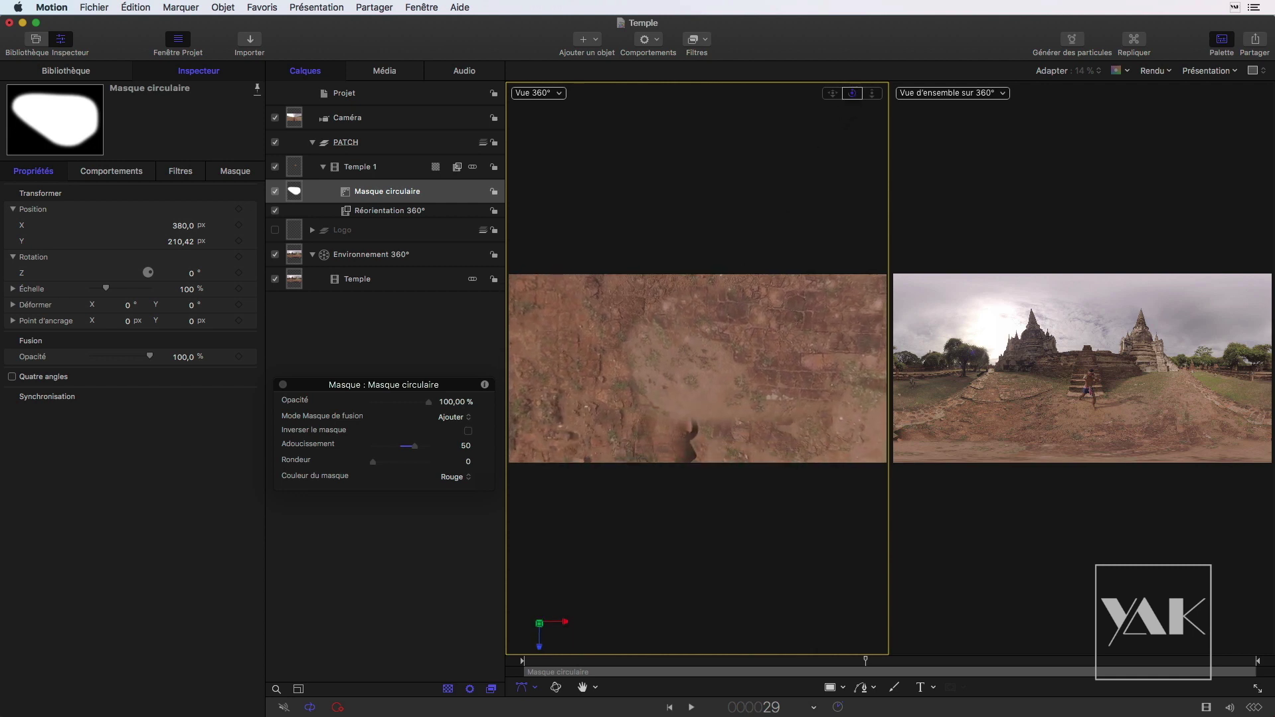
Step: Move two more mask points, then orbit the 360° view across the ground to confirm the tripod is hidden
{"action": "left_click", "coordinate": [707, 426]}
{"action": "mouse_move", "coordinate": [705, 429]}
{"action": "left_mouse_down"}
{"action": "mouse_move", "coordinate": [727, 441]}
{"action": "mouse_move", "coordinate": [679, 460]}
{"action": "left_mouse_up"}
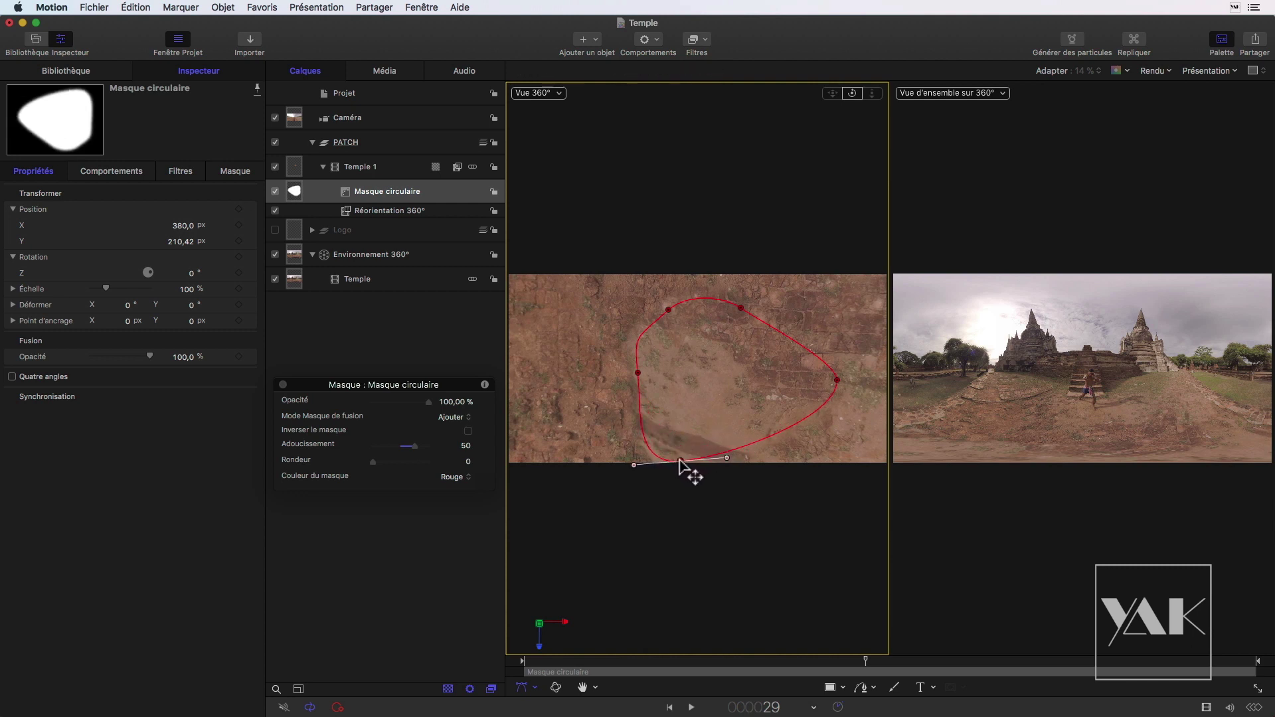
{"action": "left_click_drag", "start_coordinate": [636, 374], "coordinate": [644, 382]}
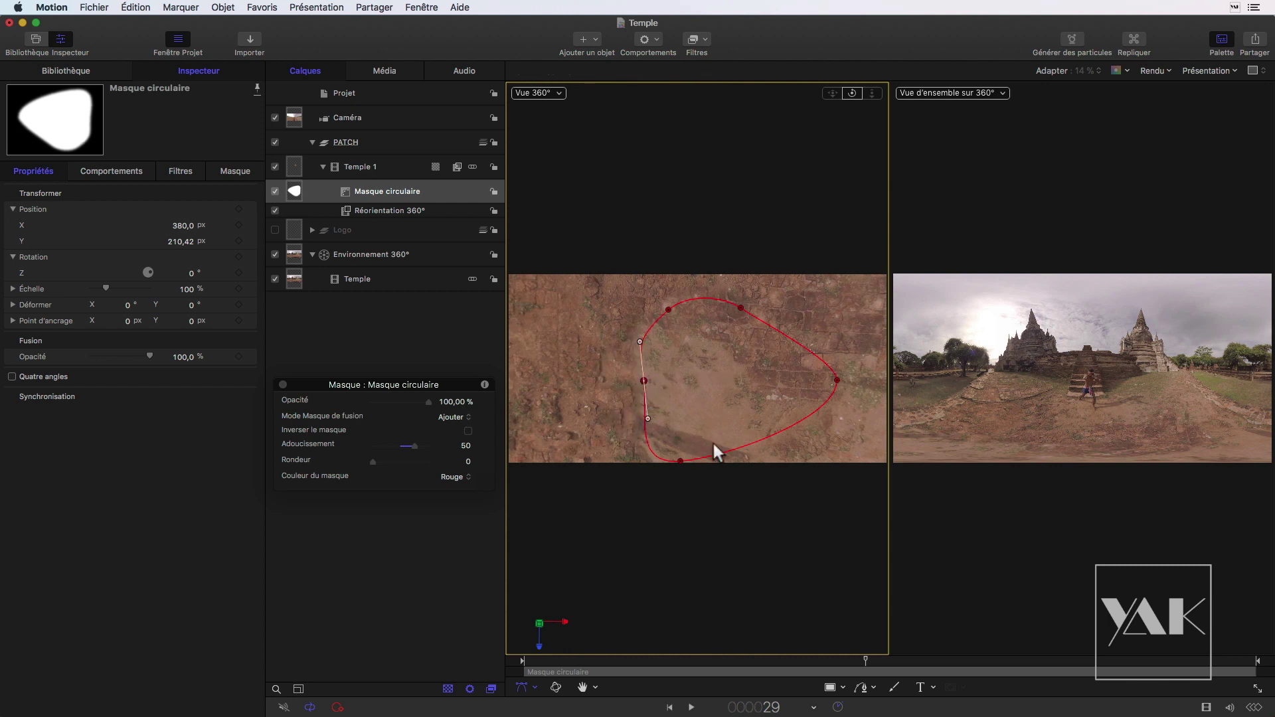
{"action": "left_click", "coordinate": [774, 431]}
{"action": "left_click_drag", "start_coordinate": [848, 93], "coordinate": [848, 123]}
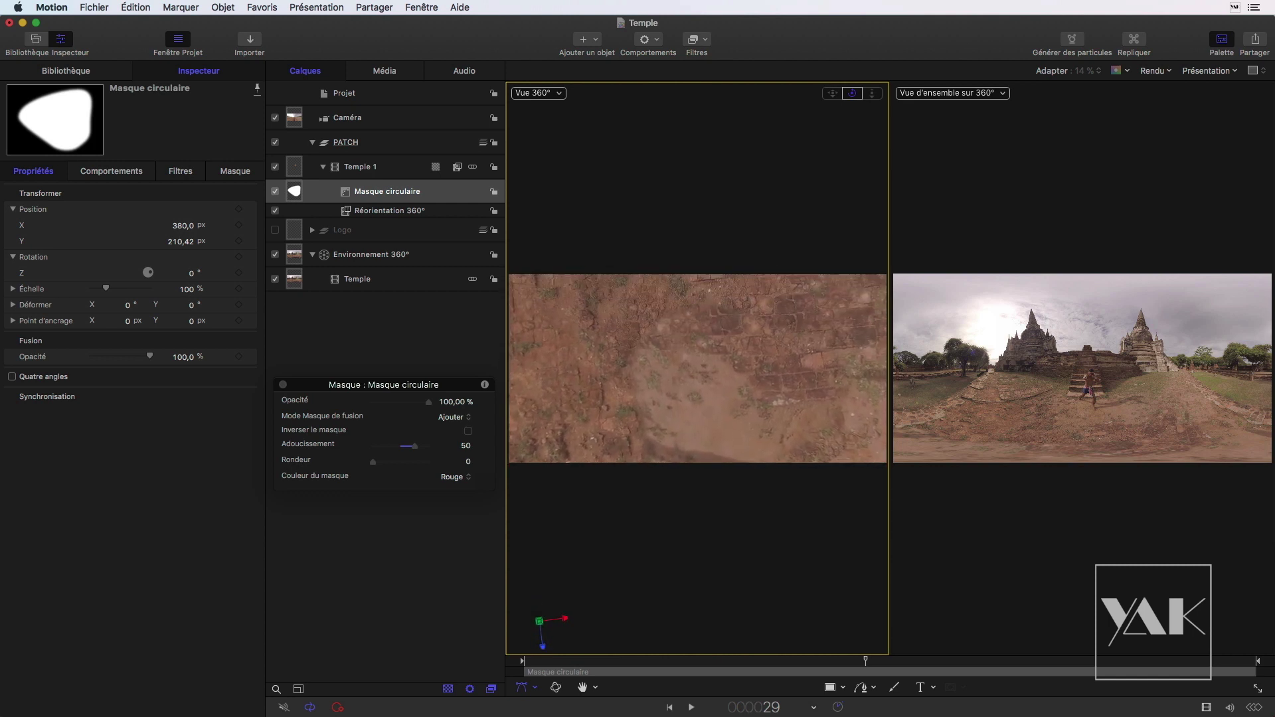
{"action": "left_click_drag", "start_coordinate": [848, 123], "coordinate": [848, 133]}
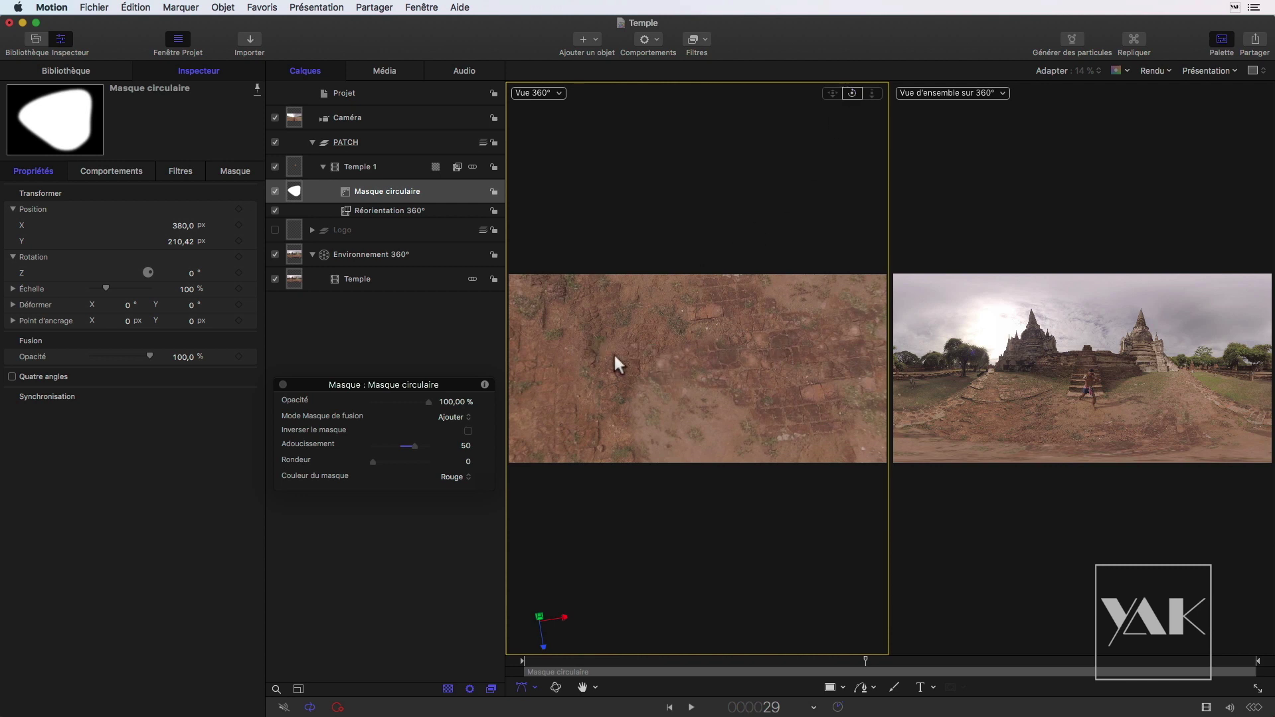
Step: Toggle the Masque circulaire off and back on to compare the patch
{"action": "left_click", "coordinate": [401, 210]}
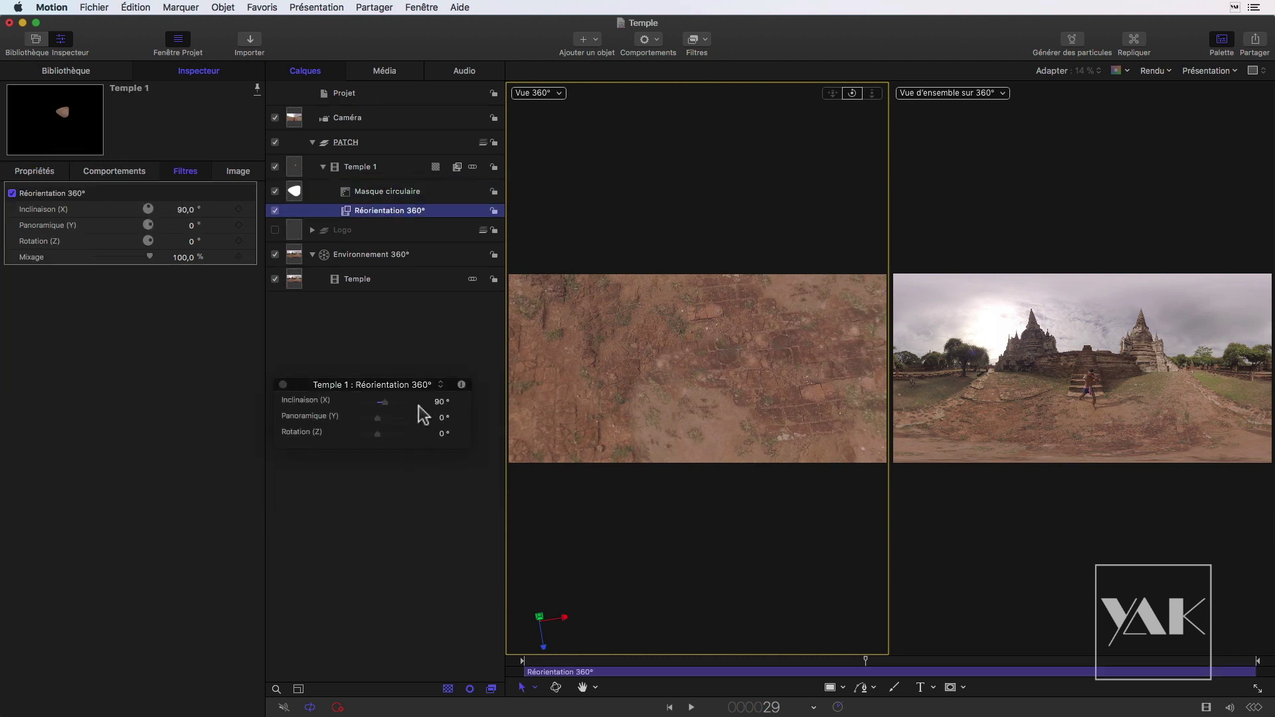
{"action": "left_click", "coordinate": [275, 191]}
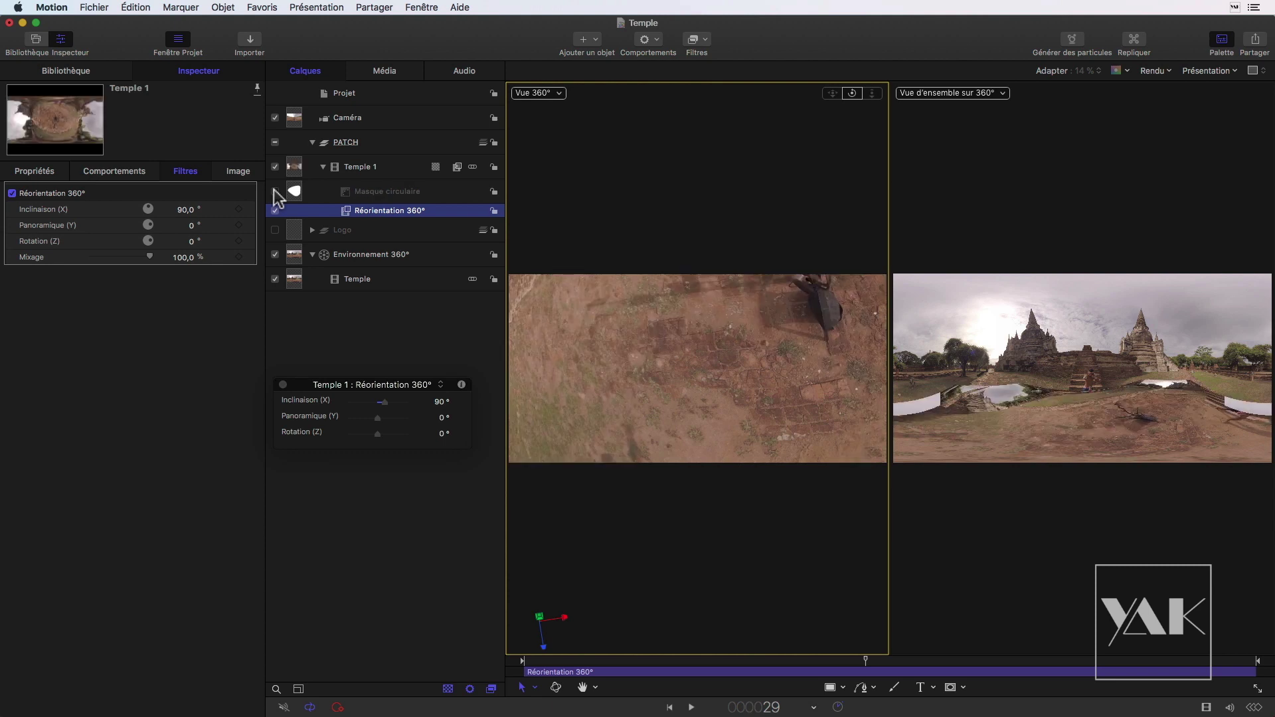
{"action": "left_click", "coordinate": [275, 192]}
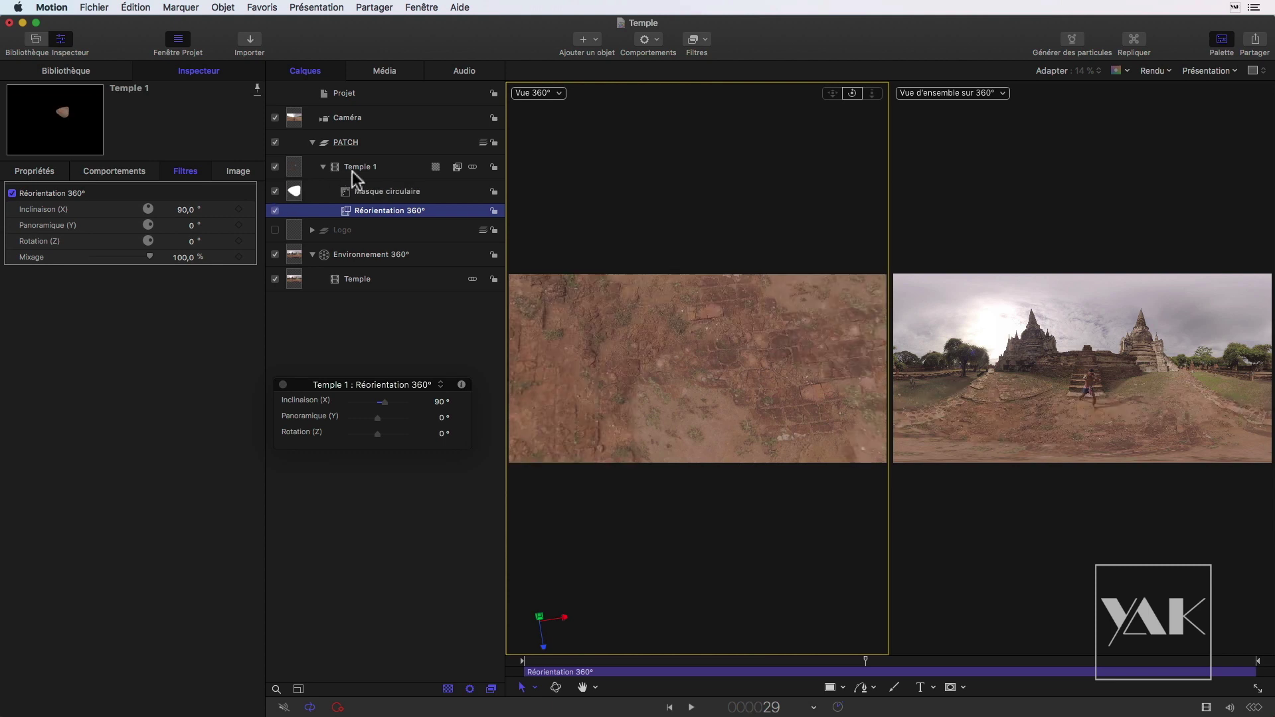
Step: Isolate Temple 1 with its mask off, and toggle Réorientation 360° off and on to compare
{"action": "left_click", "coordinate": [384, 169]}
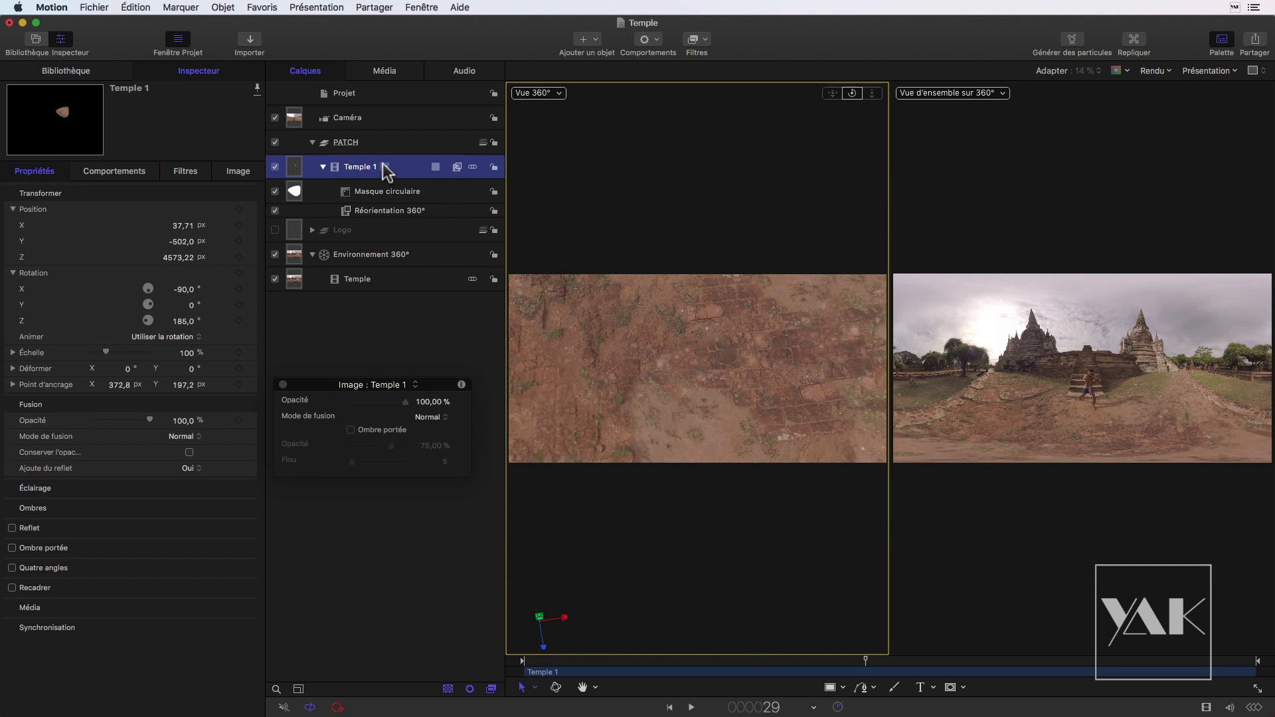
{"action": "key", "text": "ctrl+i"}
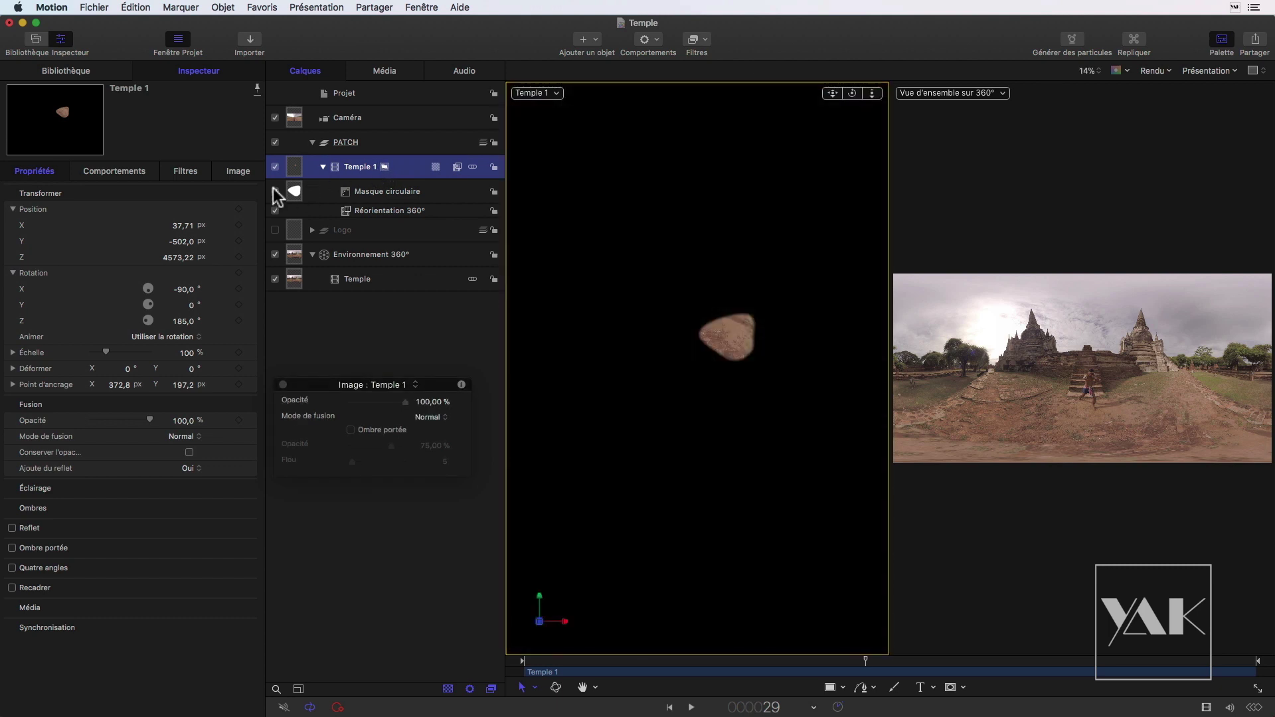
{"action": "left_click", "coordinate": [275, 192]}
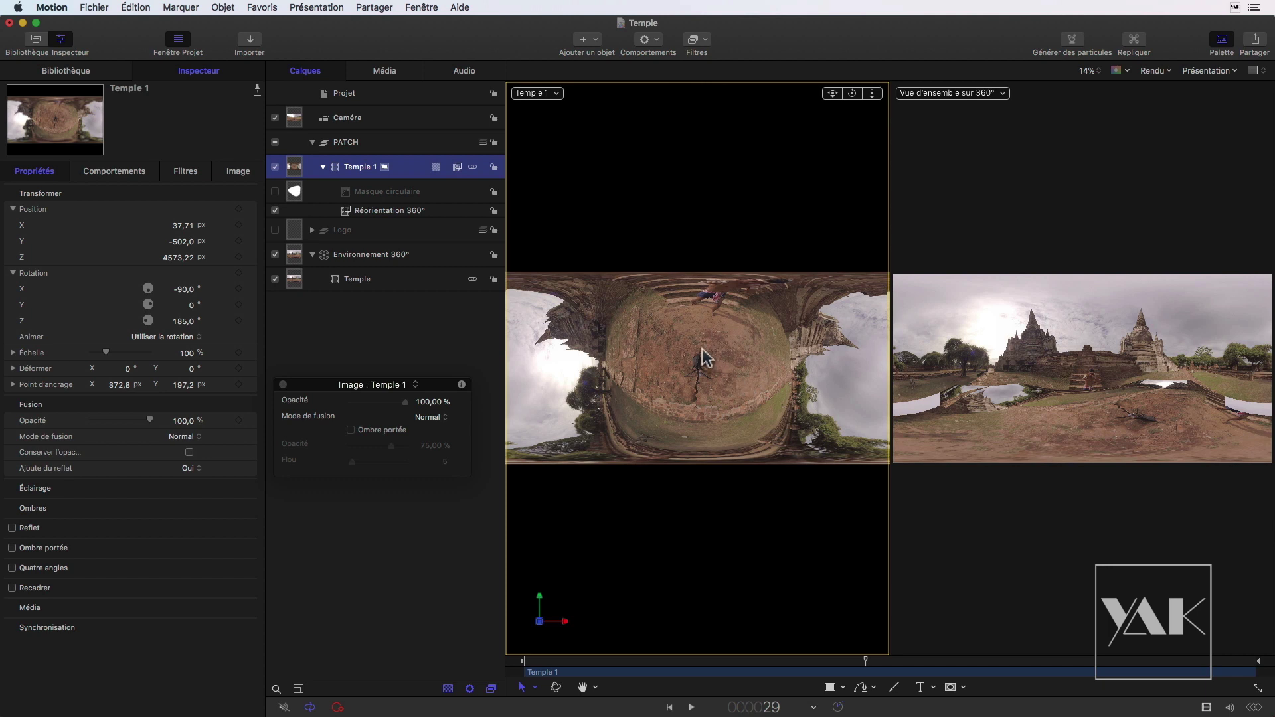
{"action": "left_click", "coordinate": [274, 210]}
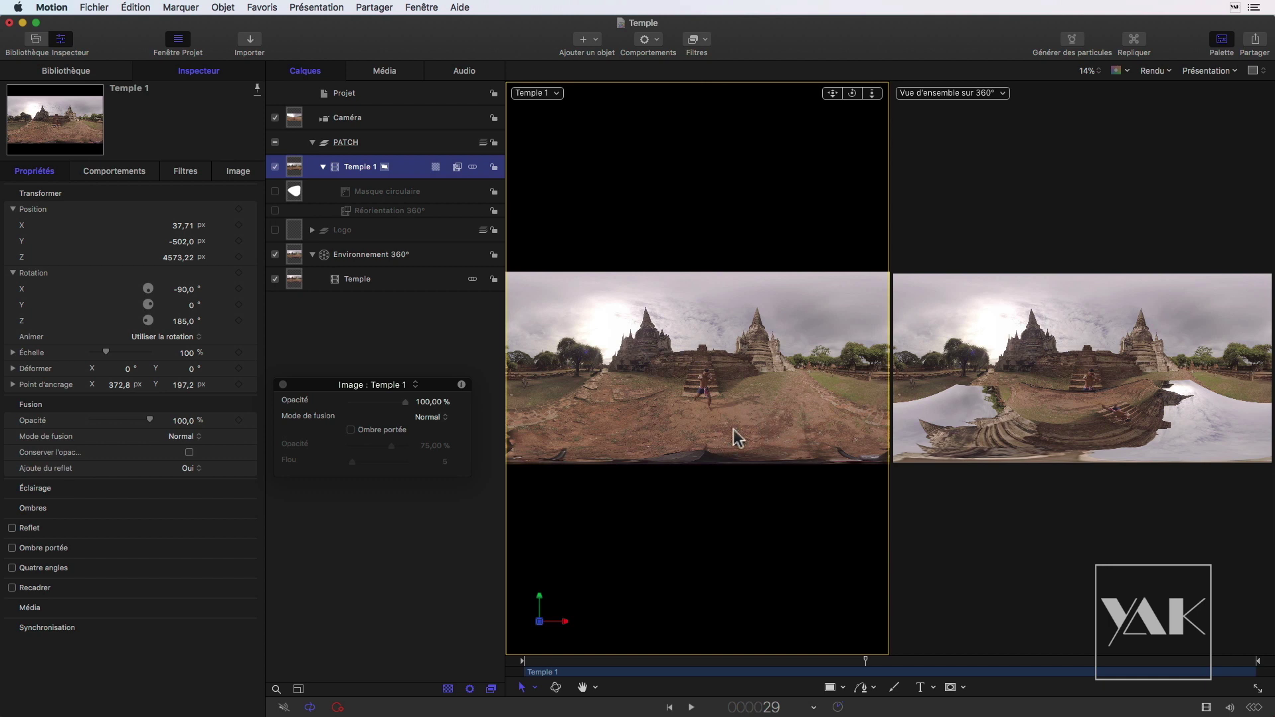
{"action": "left_click", "coordinate": [275, 211]}
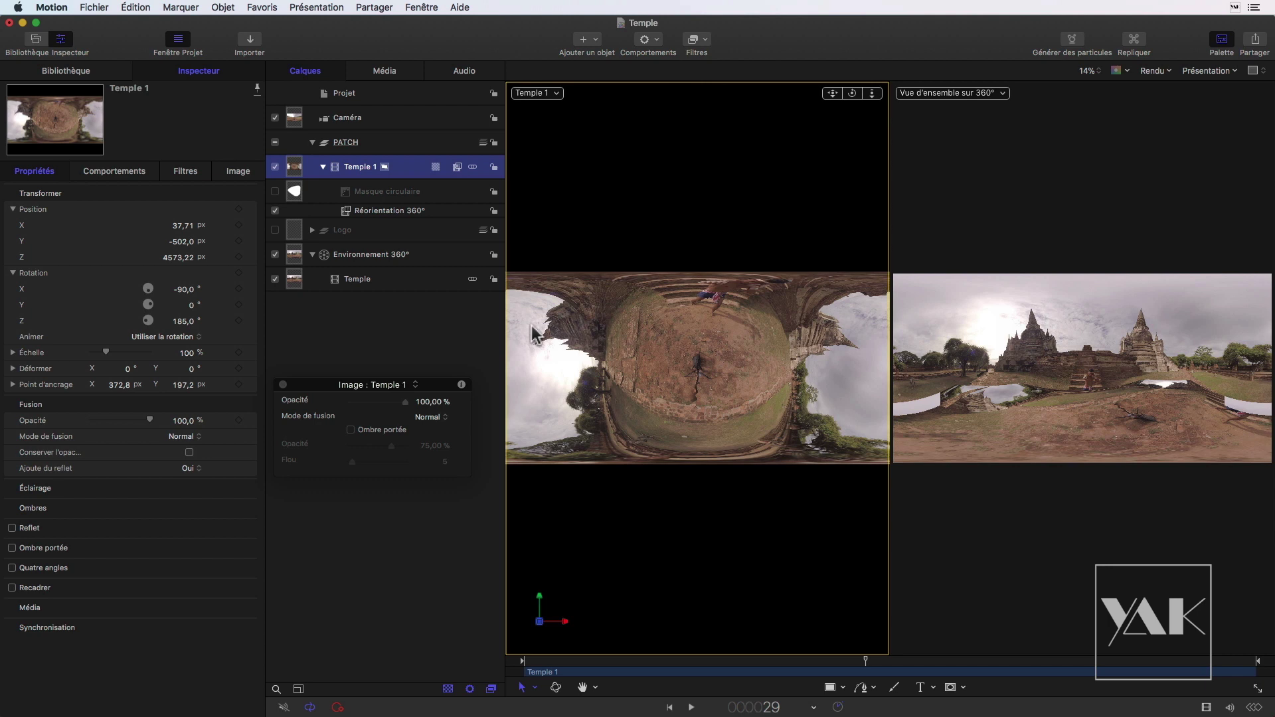
{"action": "left_click", "coordinate": [380, 211]}
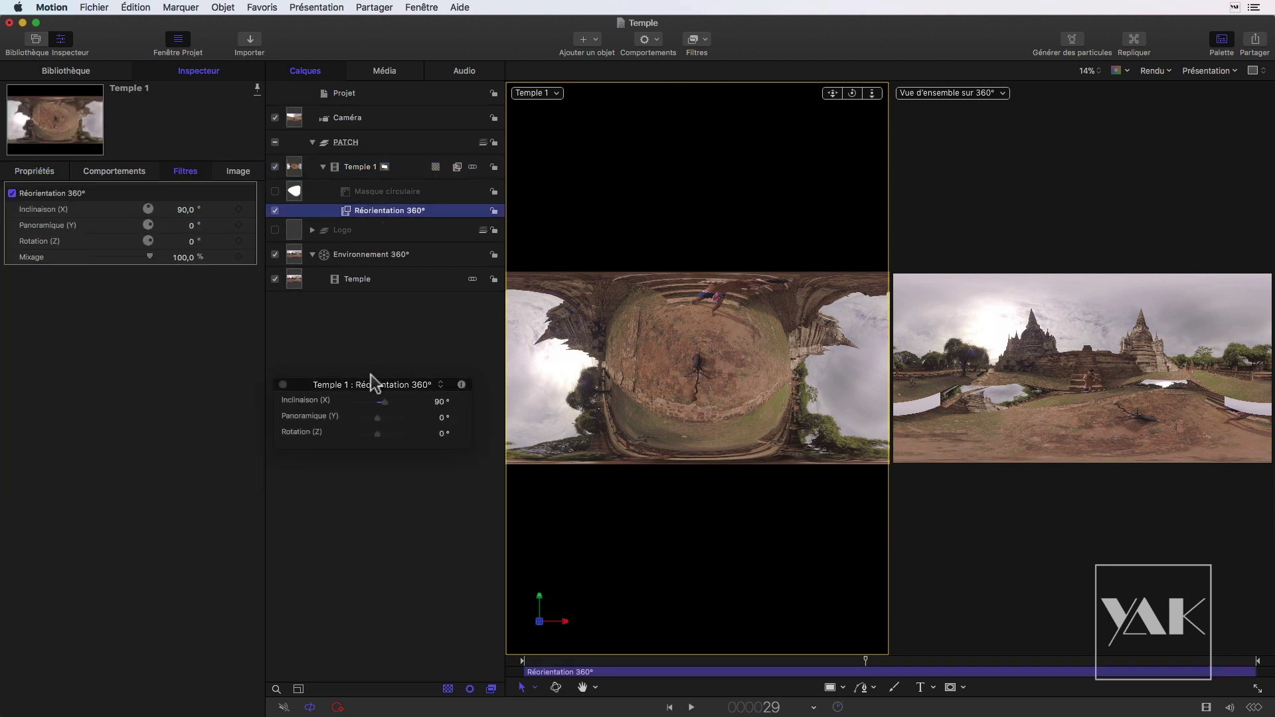
Step: Try tilt about 4° and pan about 235°, undo both back to 90° tilt, and re-enable the mask
{"action": "left_click_drag", "start_coordinate": [385, 402], "coordinate": [377, 402]}
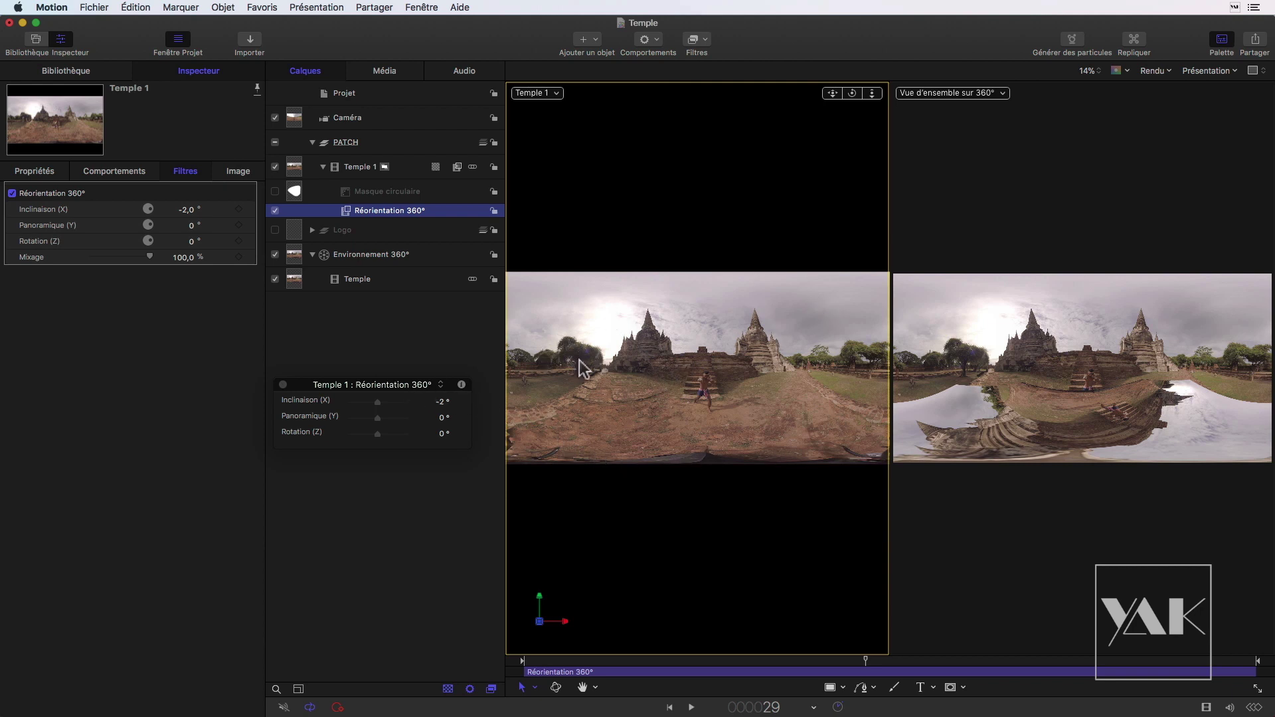
{"action": "mouse_move", "coordinate": [377, 417]}
{"action": "left_mouse_down"}
{"action": "mouse_move", "coordinate": [395, 417]}
{"action": "mouse_move", "coordinate": [380, 394]}
{"action": "mouse_move", "coordinate": [381, 408]}
{"action": "left_mouse_up"}
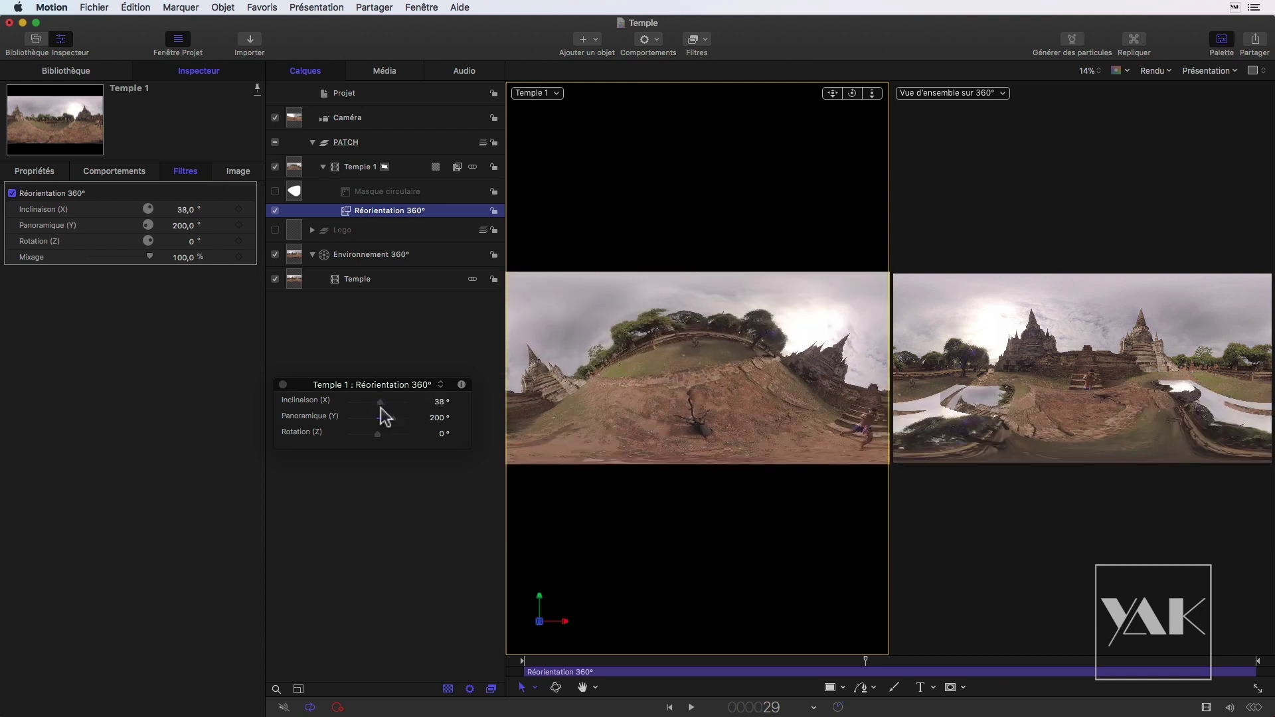
{"action": "key", "text": "super+z"}
{"action": "key", "text": "super+z"}
{"action": "key", "text": "super+z"}
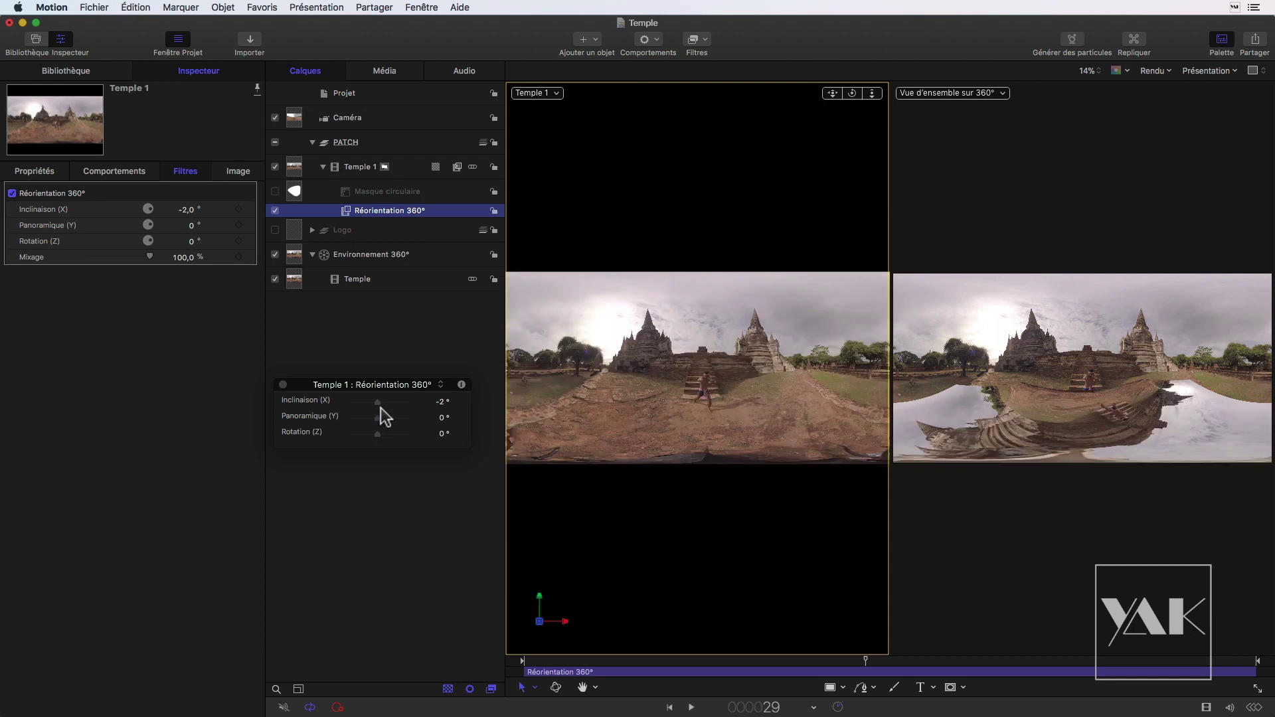
{"action": "key", "text": "super+z"}
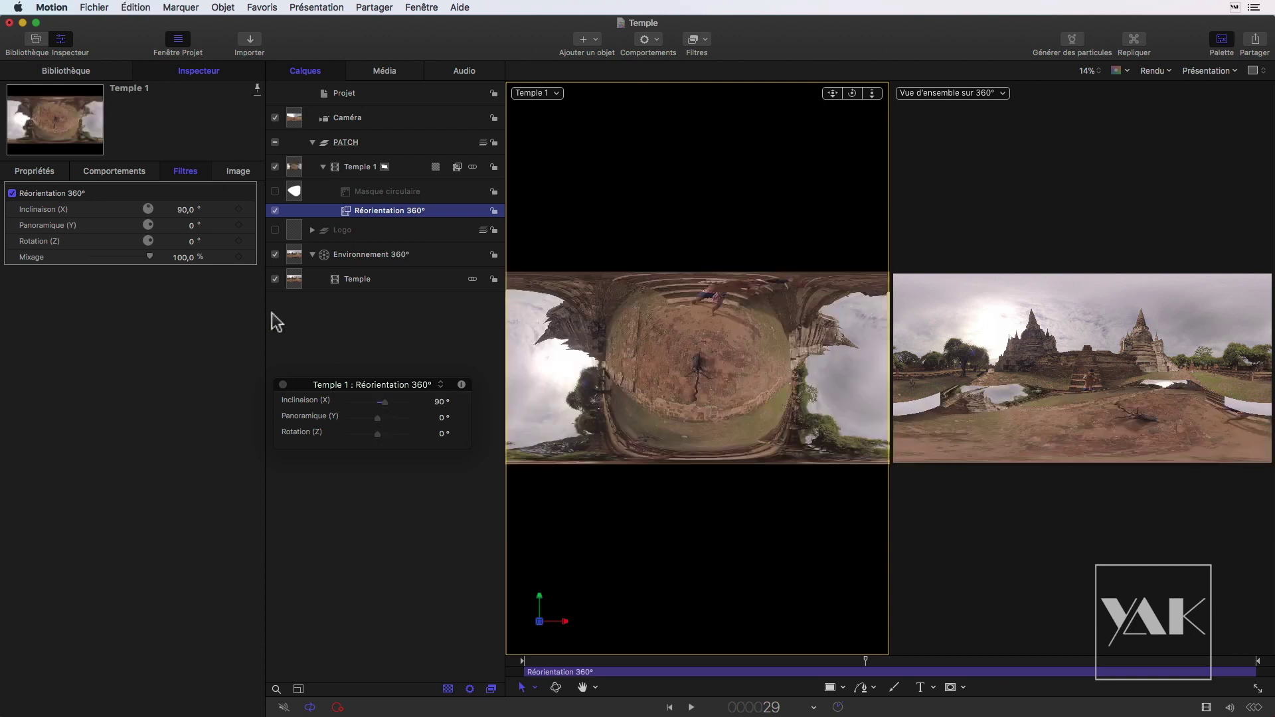
{"action": "left_click", "coordinate": [275, 192]}
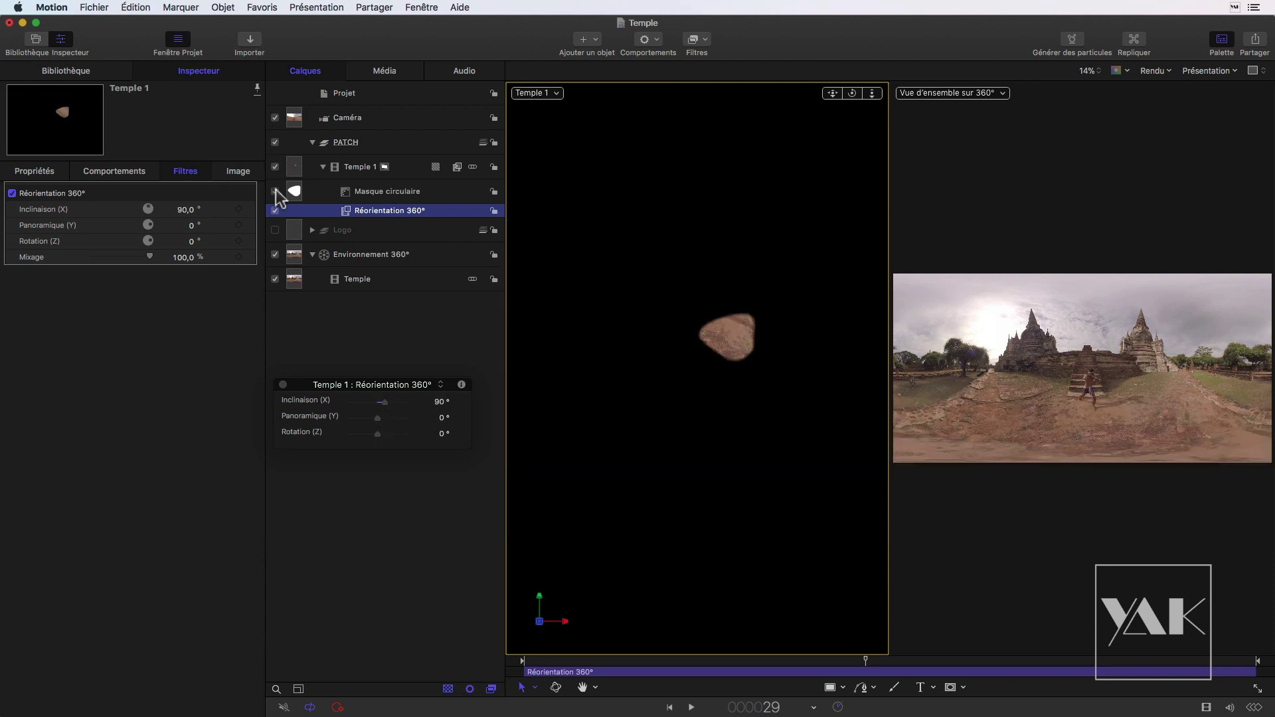
Step: Leave the isolated Temple 1 view and orbit the 360° view down to the ground patch
{"action": "left_click", "coordinate": [384, 167]}
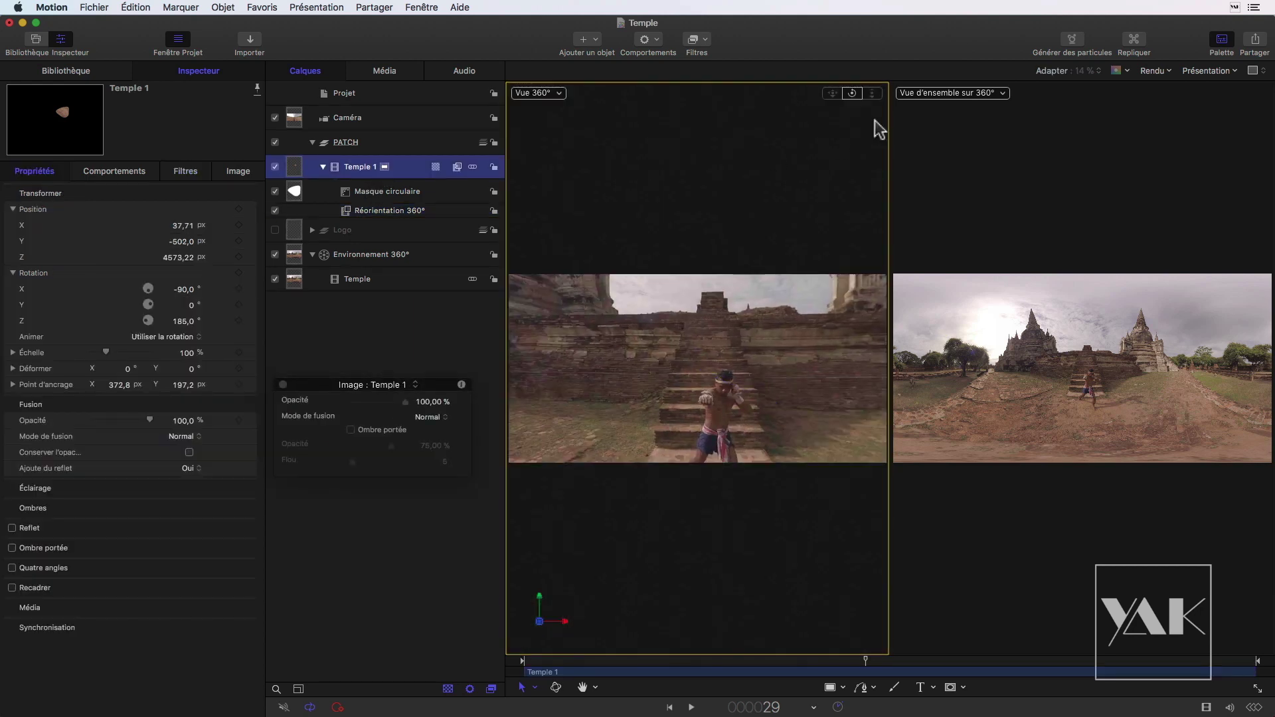
{"action": "left_click_drag", "start_coordinate": [852, 93], "coordinate": [856, 160]}
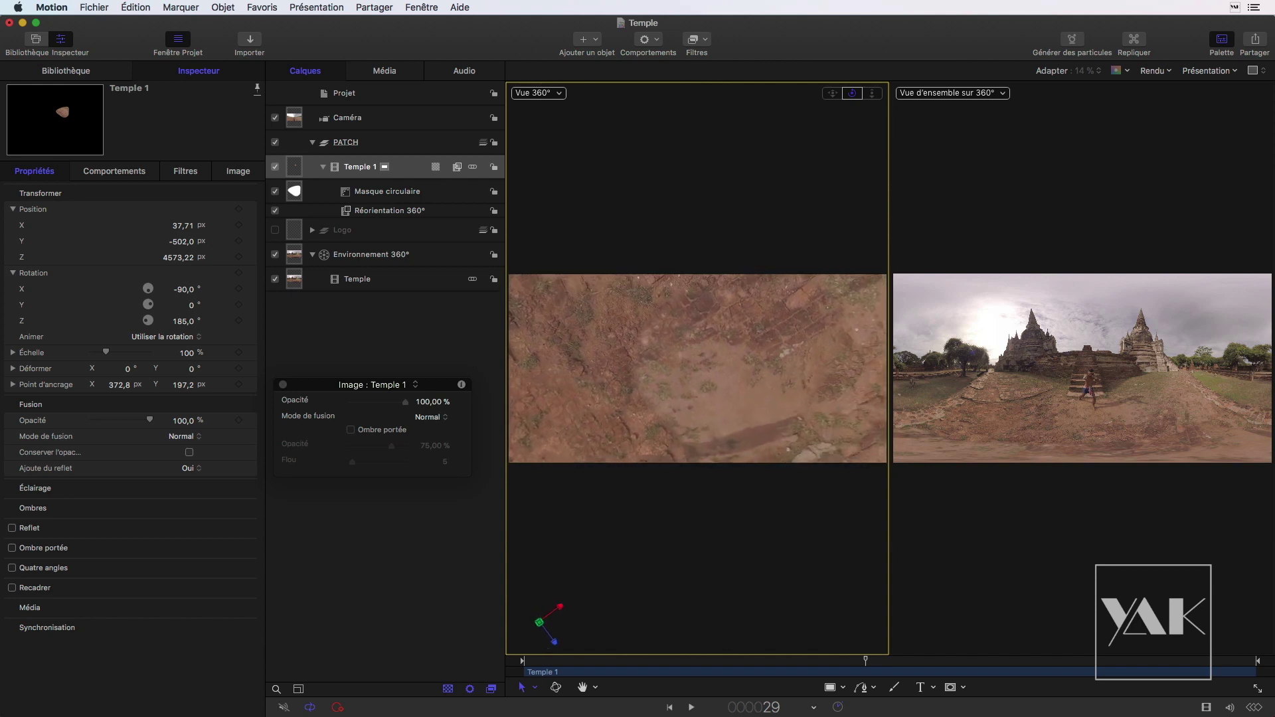
{"action": "left_click_drag", "start_coordinate": [857, 159], "coordinate": [869, 242]}
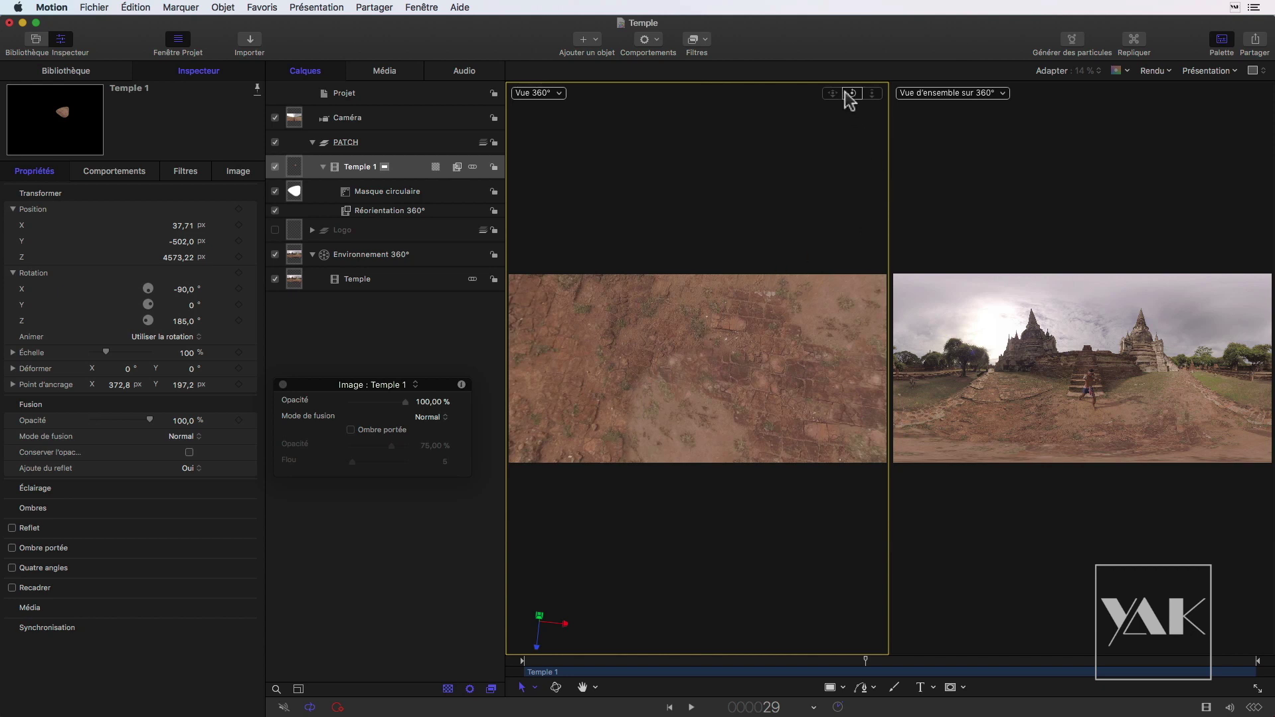
Step: Raise the Masque circulaire Adoucissement from 53 to 100
{"action": "left_click", "coordinate": [381, 209]}
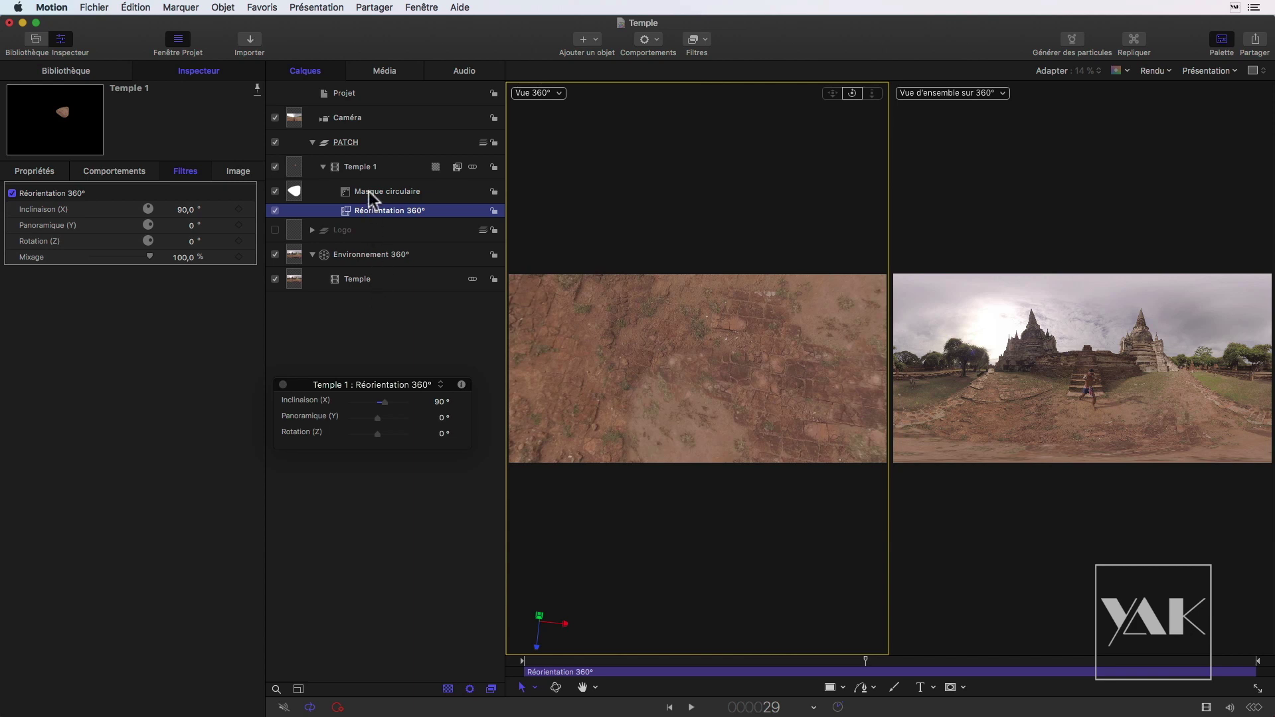
{"action": "left_click", "coordinate": [369, 192]}
{"action": "left_click_drag", "start_coordinate": [416, 445], "coordinate": [429, 445]}
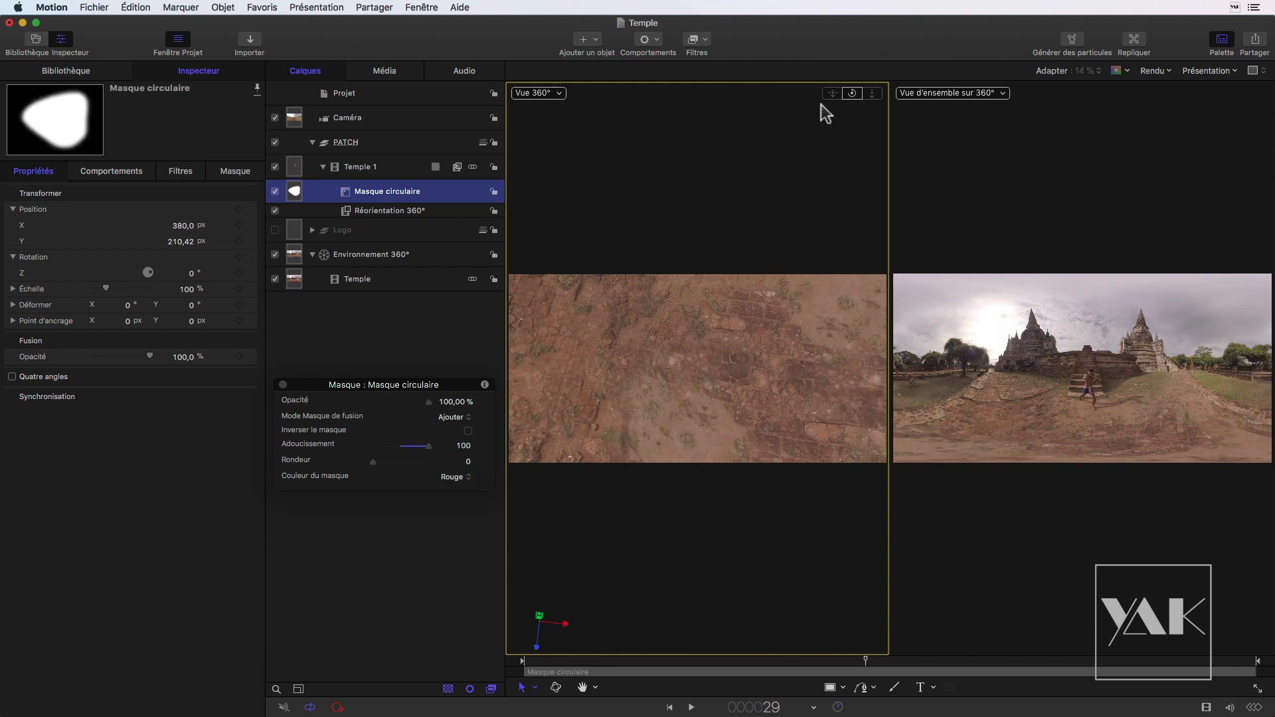
{"action": "left_click_drag", "start_coordinate": [852, 92], "coordinate": [857, 160]}
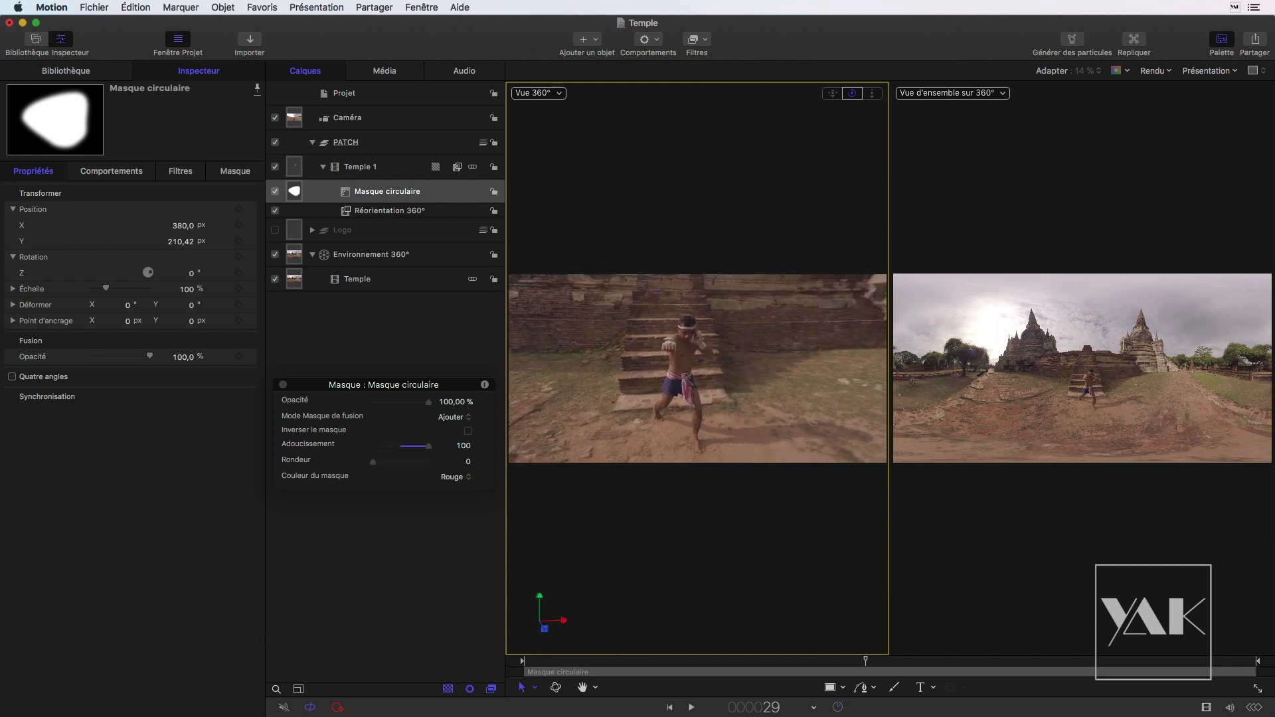
{"action": "left_click_drag", "start_coordinate": [853, 92], "coordinate": [852, 100]}
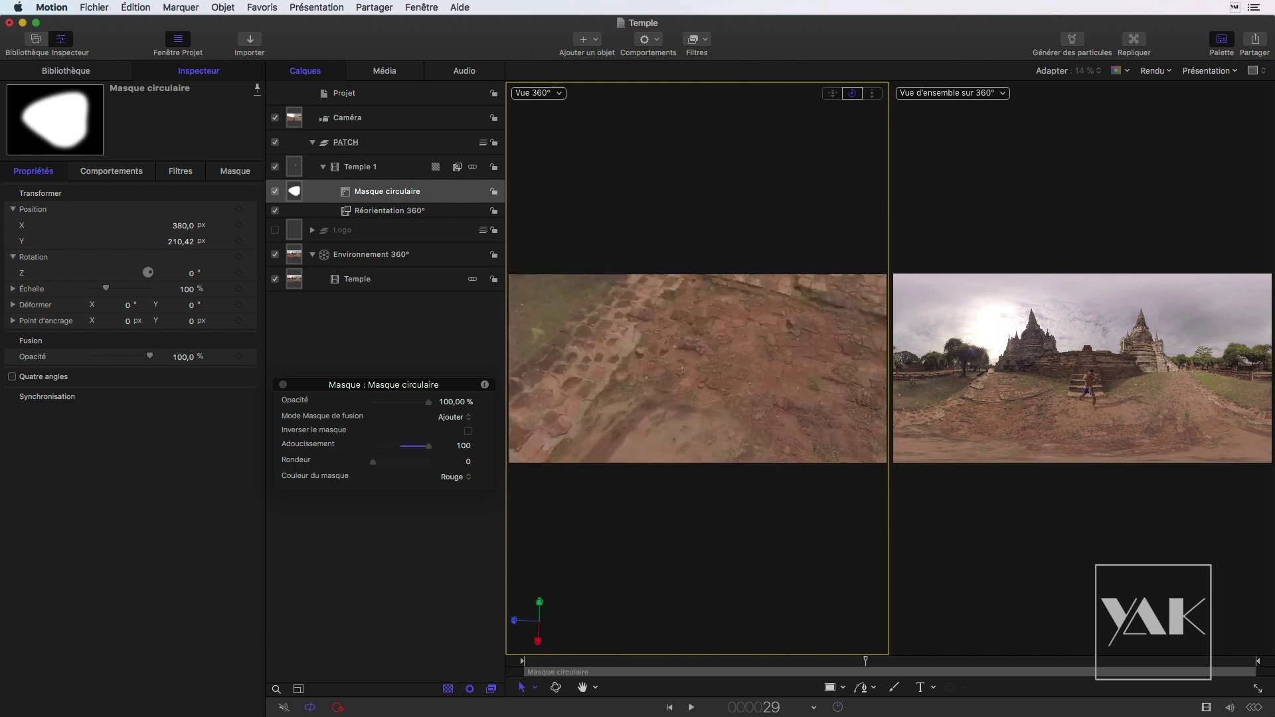
Step: Orbit the 360° view horizontally until the fighter on the temple steps faces front
{"action": "left_click_drag", "start_coordinate": [852, 93], "coordinate": [854, 93]}
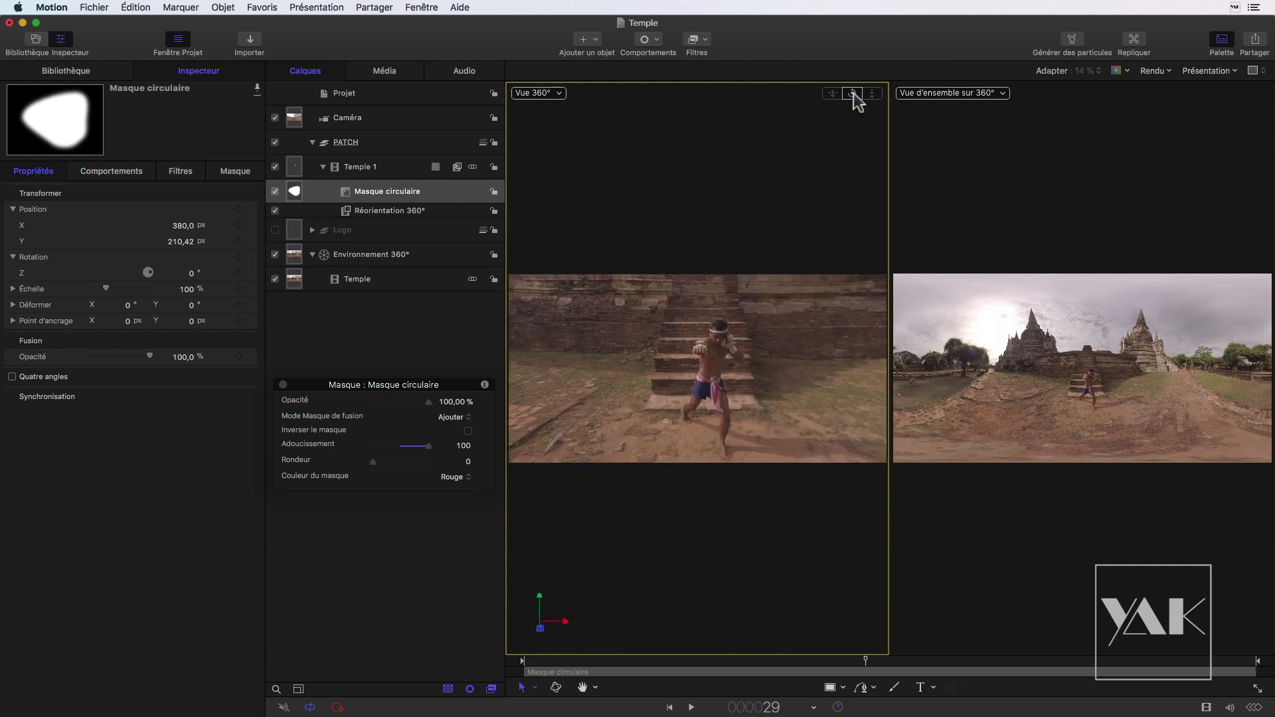